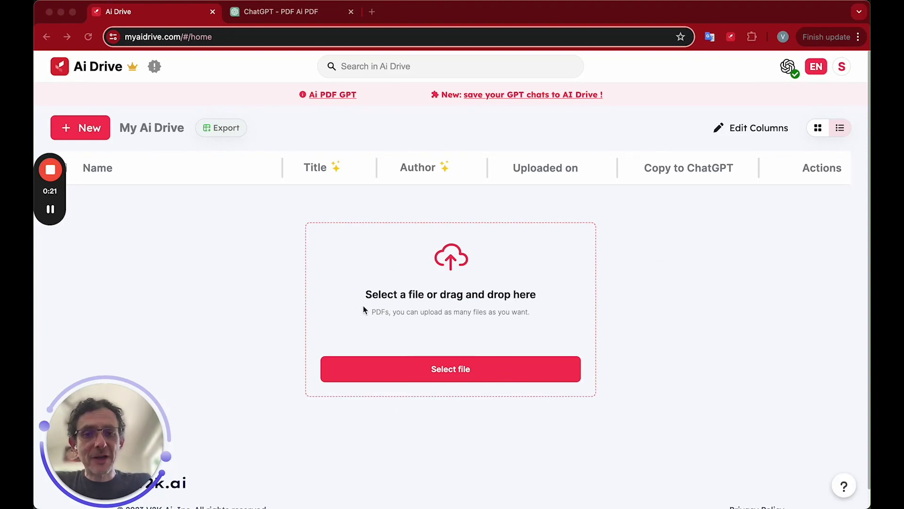
Upload 598us1r7_3dq4.pdf, The Great Gatsby.pdf, RFP-main-document.pdf and Thagard Why life is worth living.pdf from the Feature walkthrough folder
left_click(445, 366)
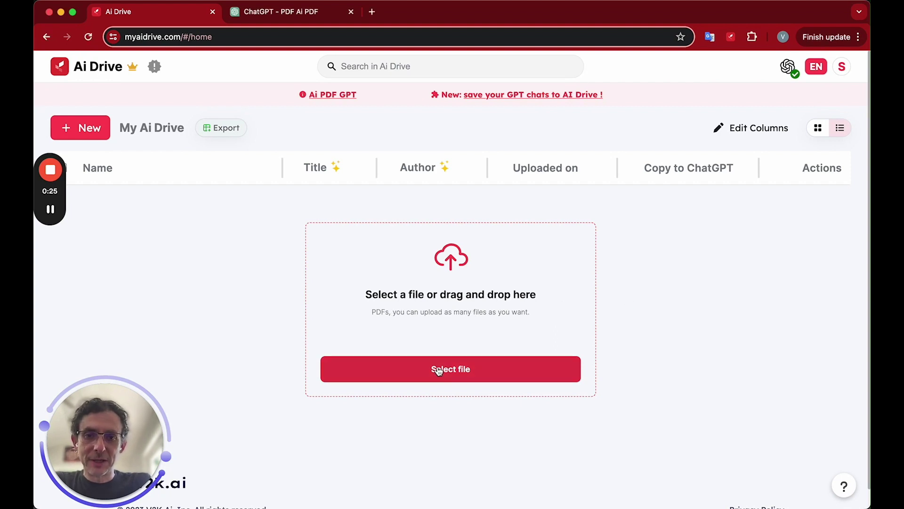
left_click(438, 371)
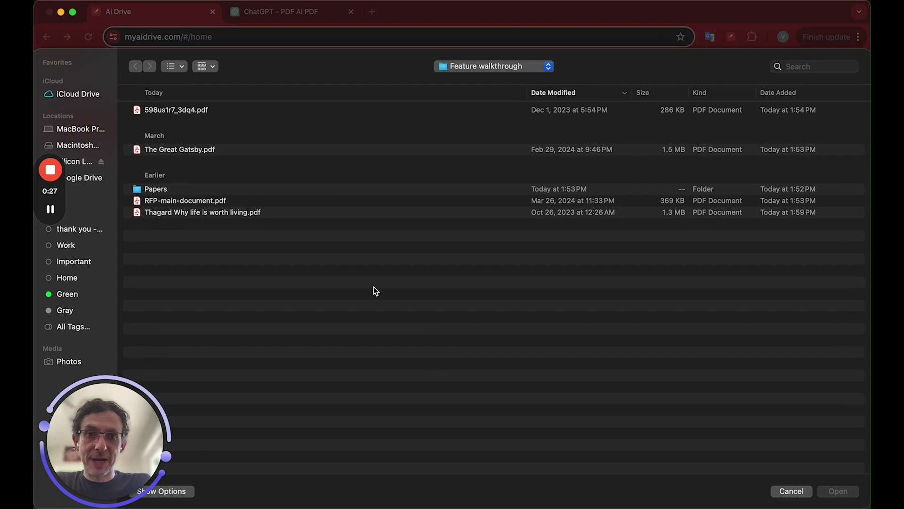
left_click(194, 112)
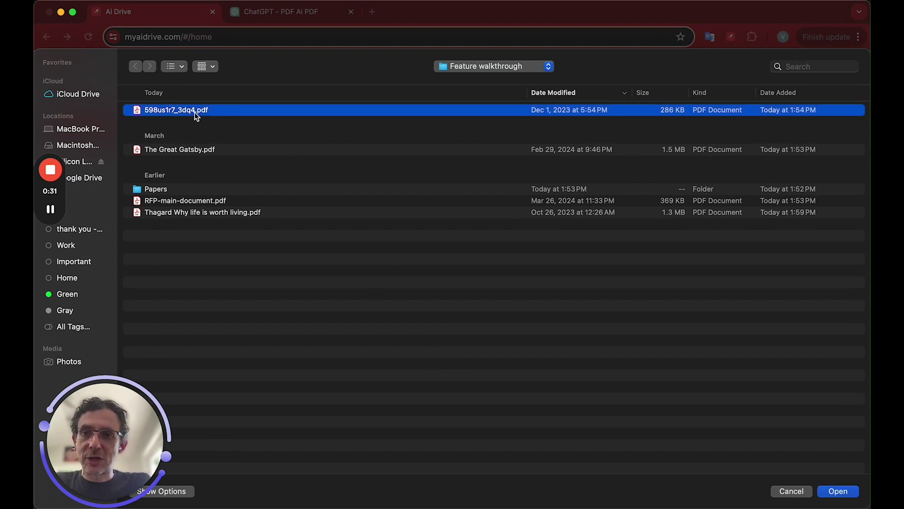
left_click(191, 151, "super")
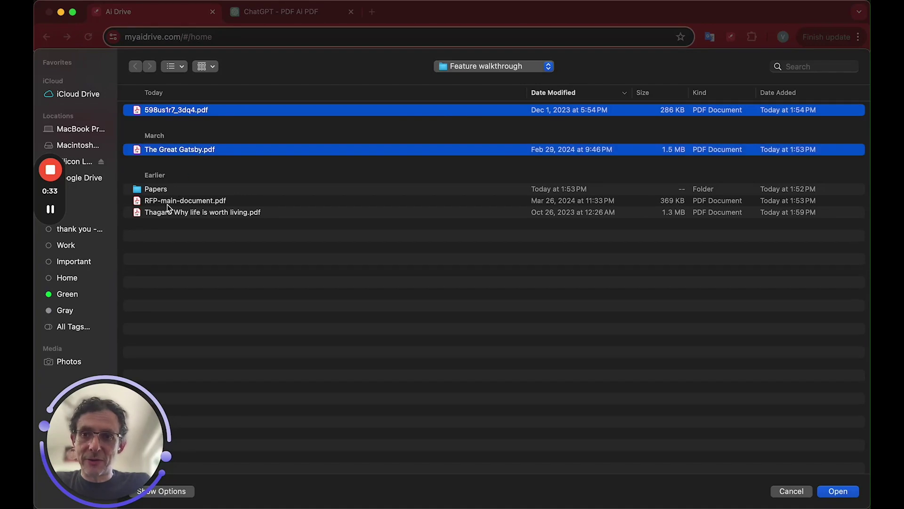
left_click(191, 212, "shift")
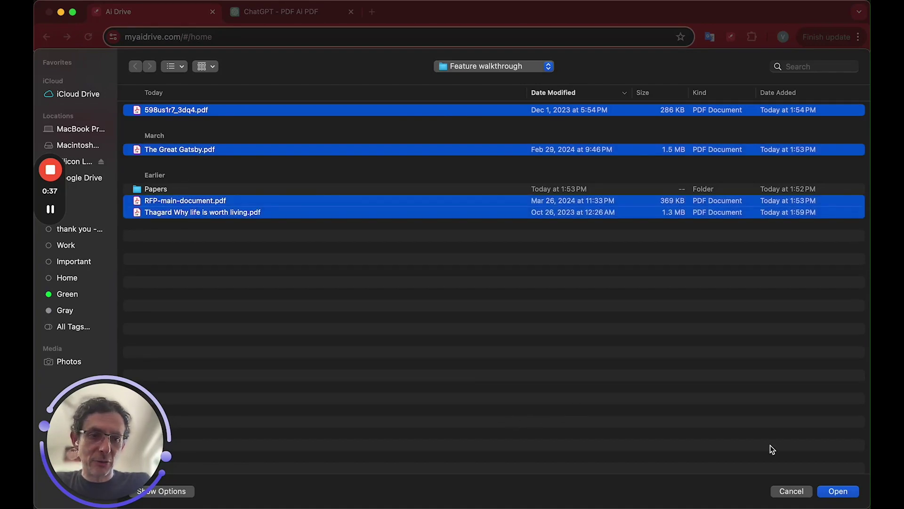
left_click(837, 491)
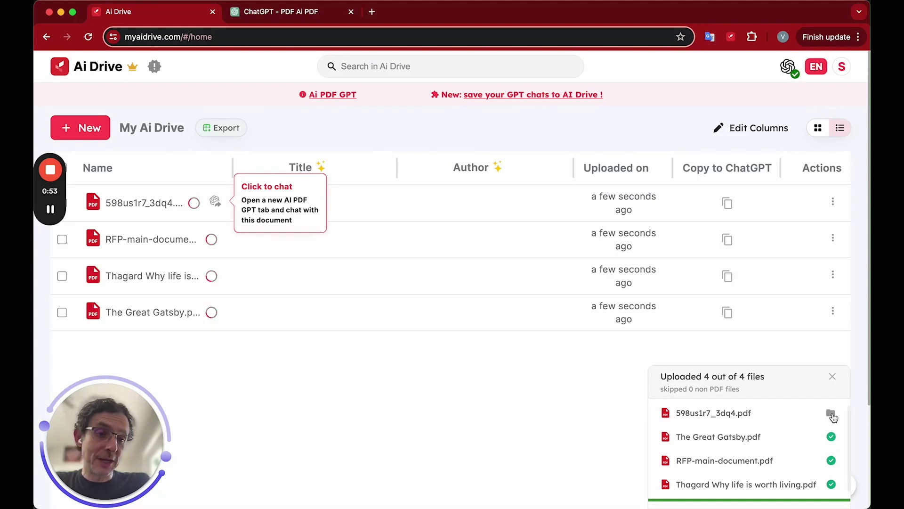
Show where the uploaded 598us1r7_3dq4.pdf is stored in the drive and view the quick actions of the file rows
left_click(831, 413)
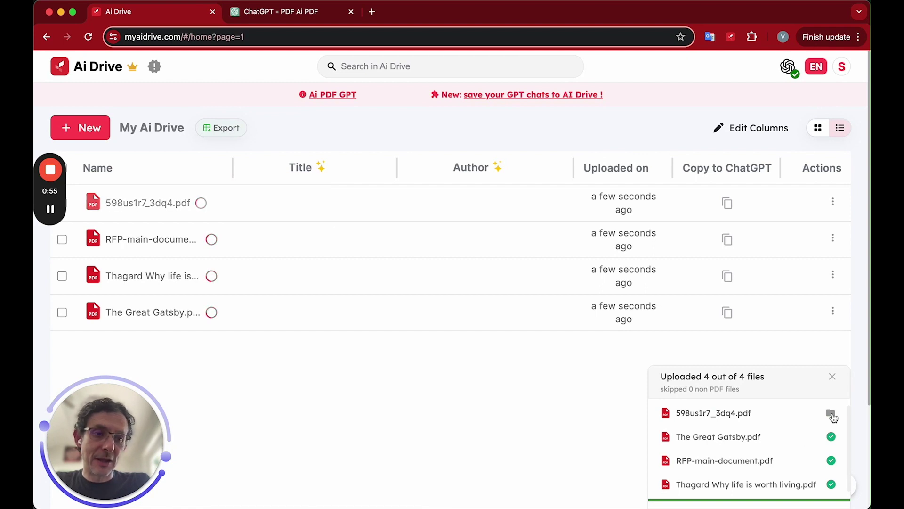
mouse_move(158, 203)
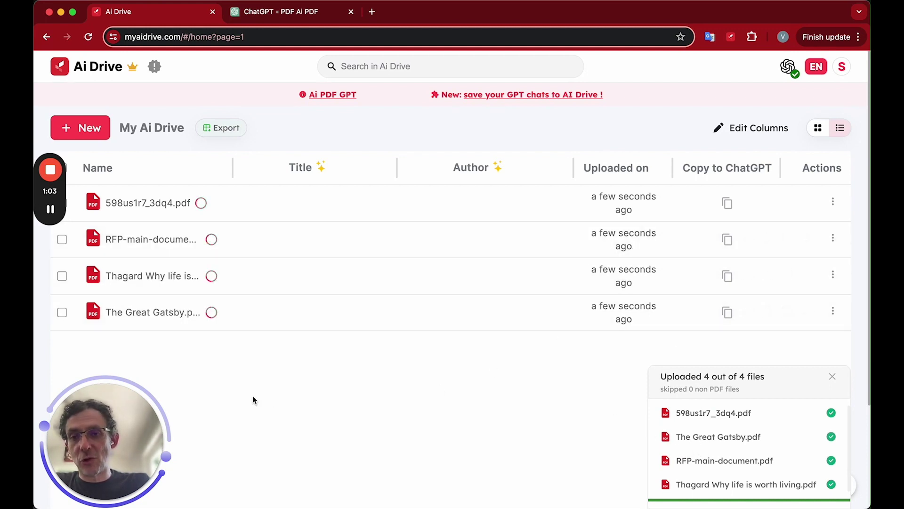
mouse_move(196, 311)
mouse_move(210, 203)
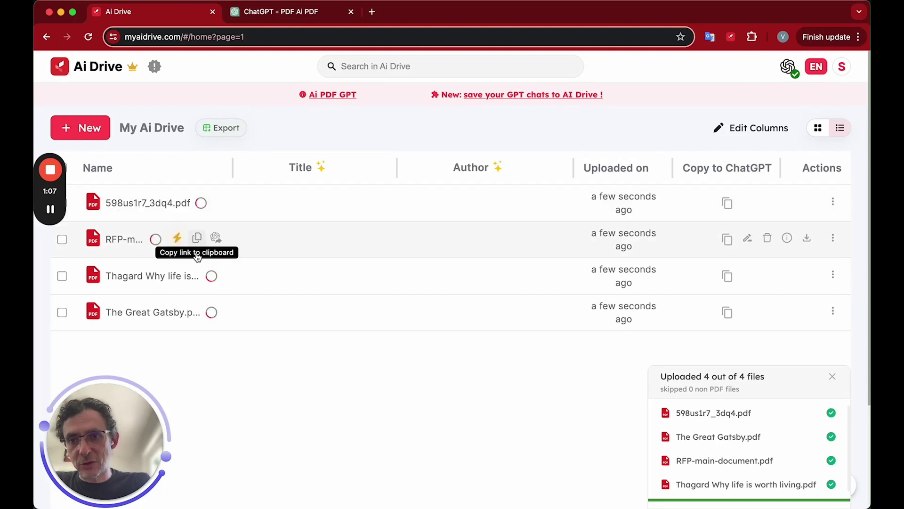
mouse_move(208, 279)
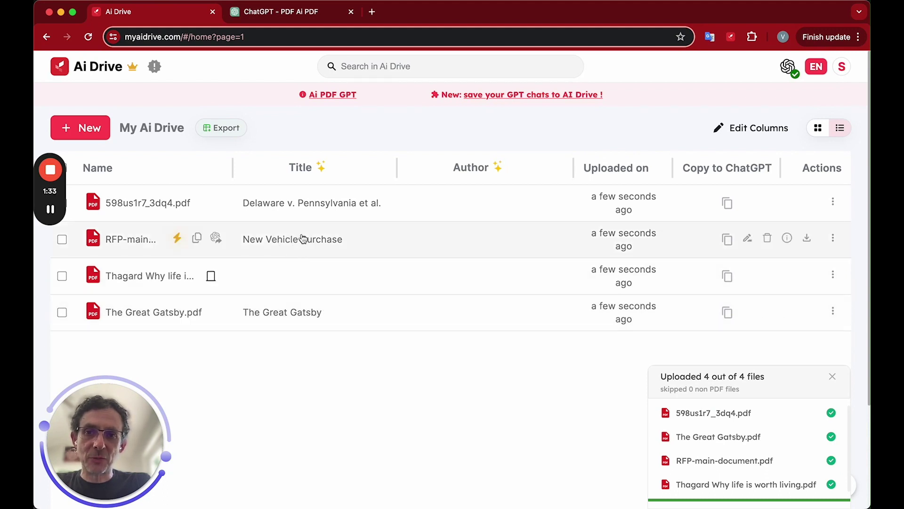
Show the Short Description column instead of Author in the file list and read the description of 598us1r7_3dq4.pdf
left_click(748, 135)
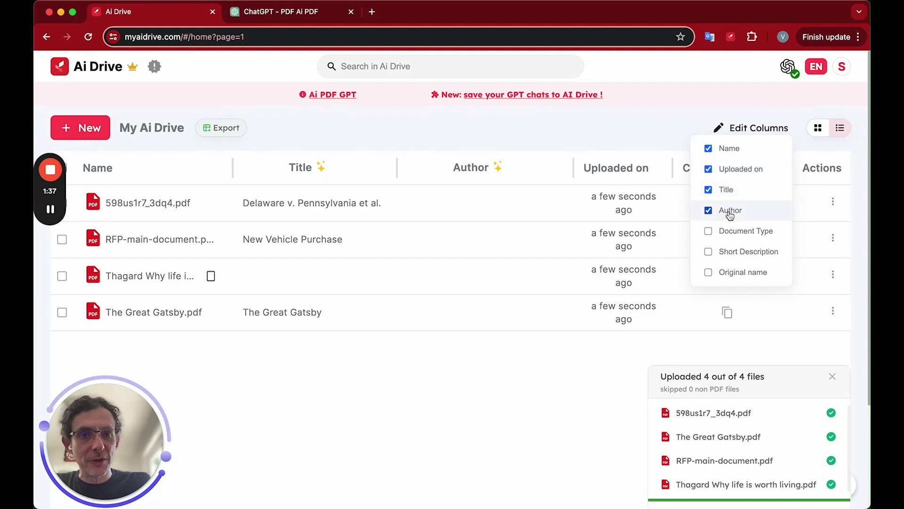
left_click(723, 253)
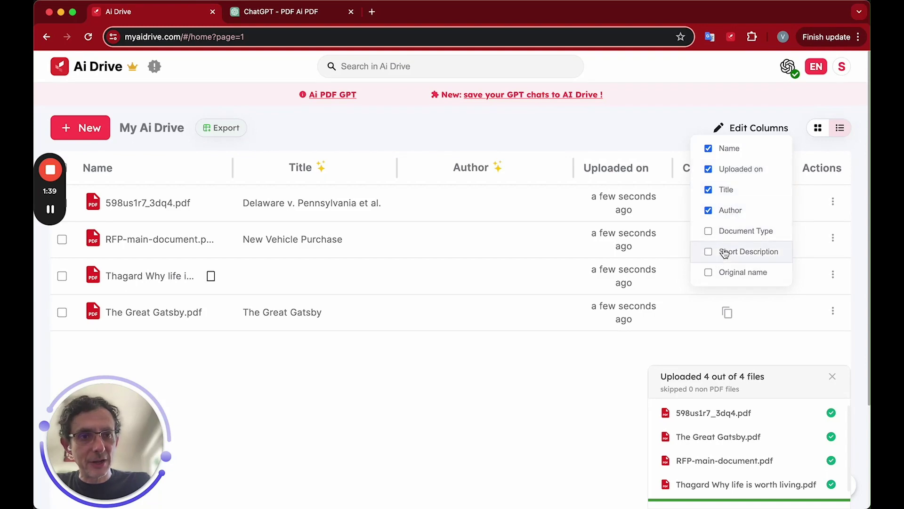
left_click(718, 211)
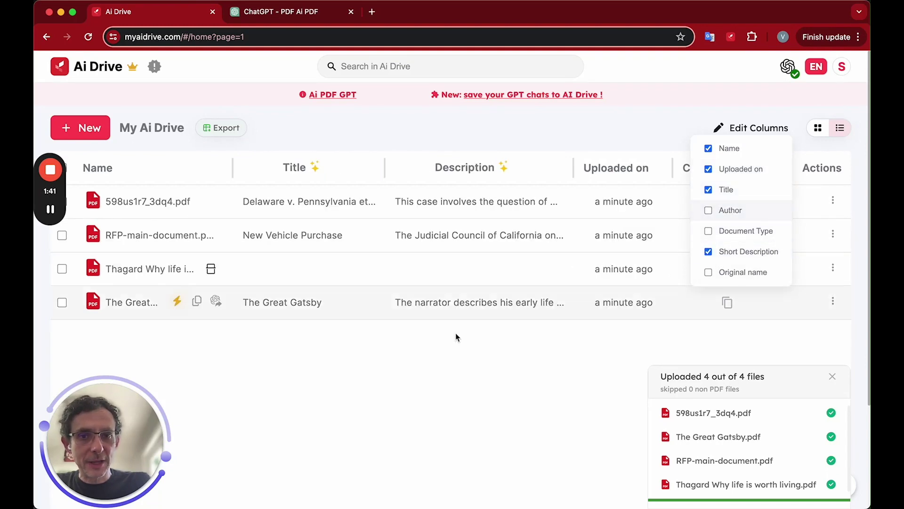
left_click(383, 393)
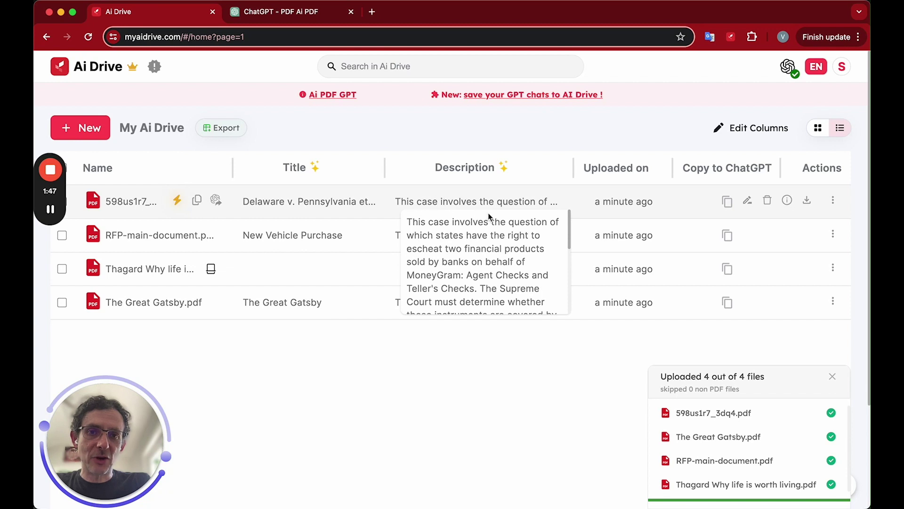
scroll(460, 264, "down", 3)
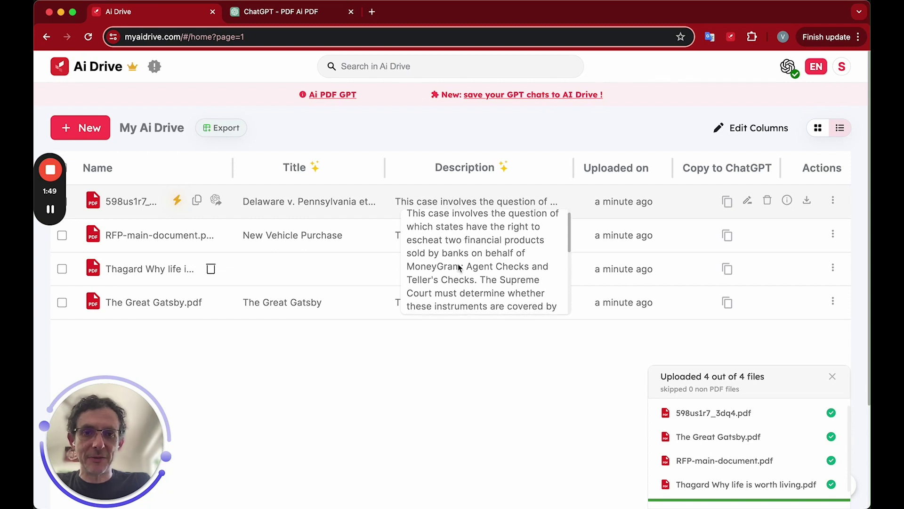
scroll(459, 267, "down", 2)
scroll(460, 267, "up", 5)
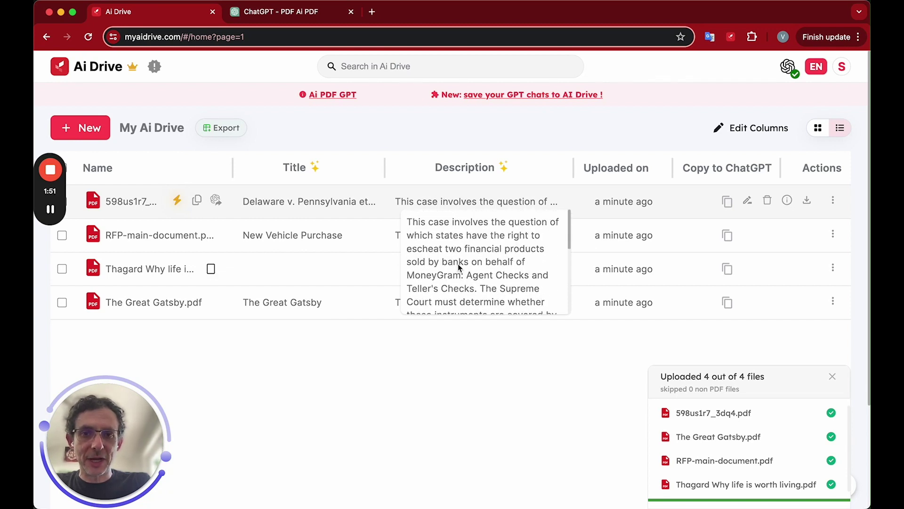
scroll(461, 266, "down", 3)
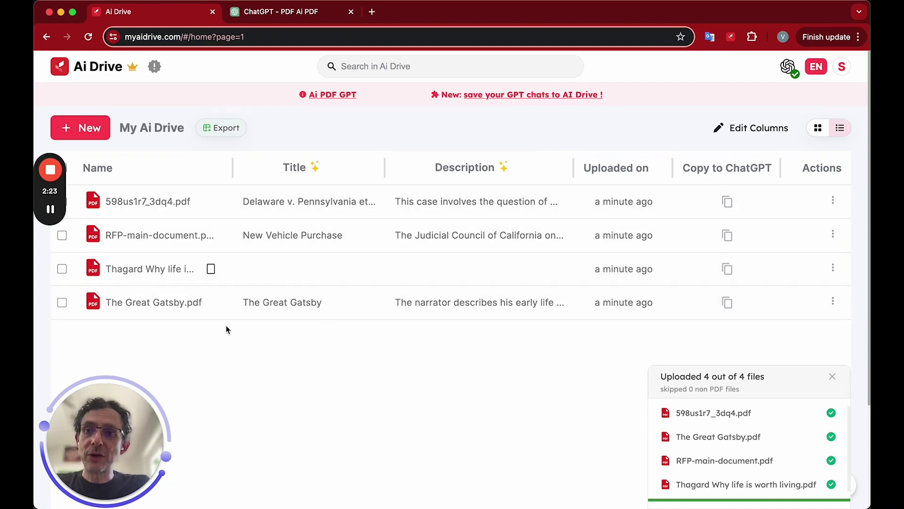
Upload the whole Papers folder to the drive, approve the upload of its files and check the upload list
left_click(94, 136)
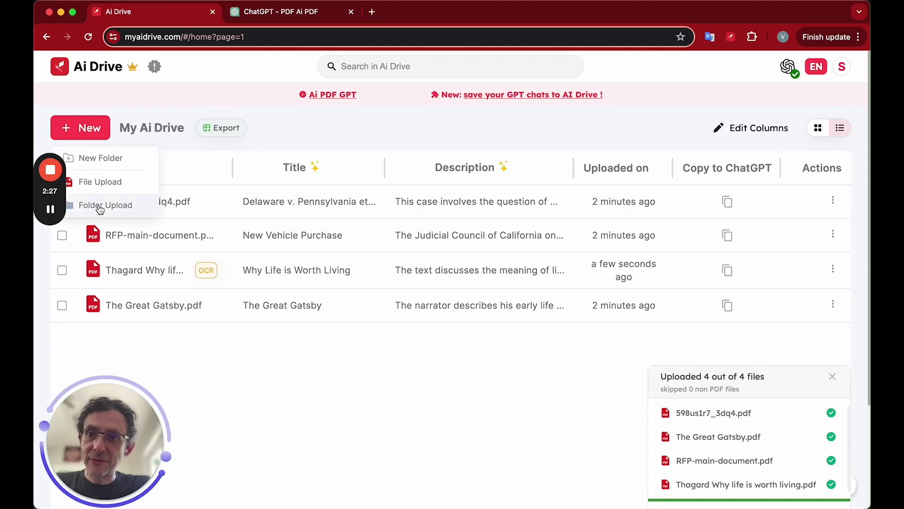
left_click(100, 205)
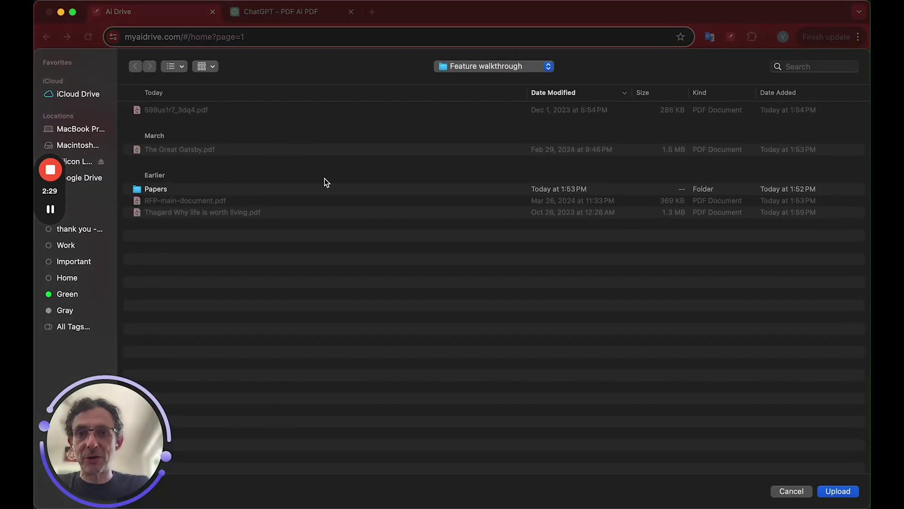
left_click(176, 188)
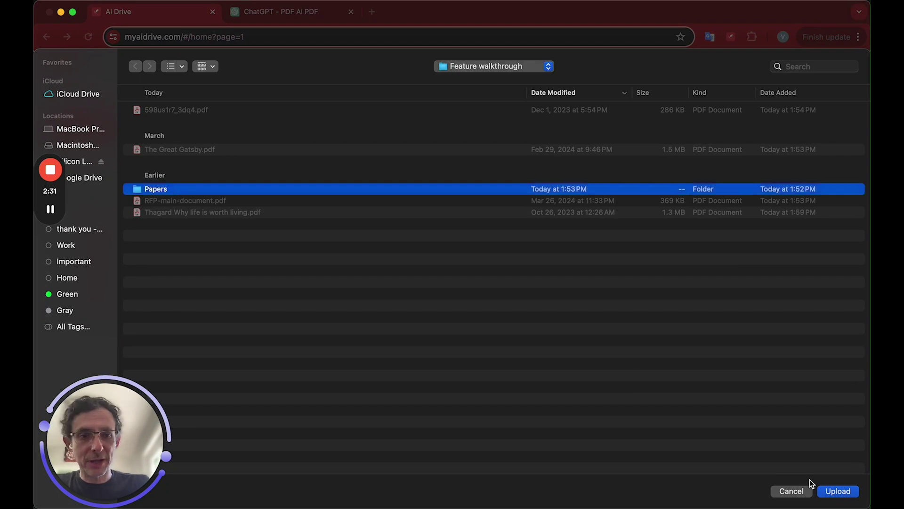
left_click(833, 491)
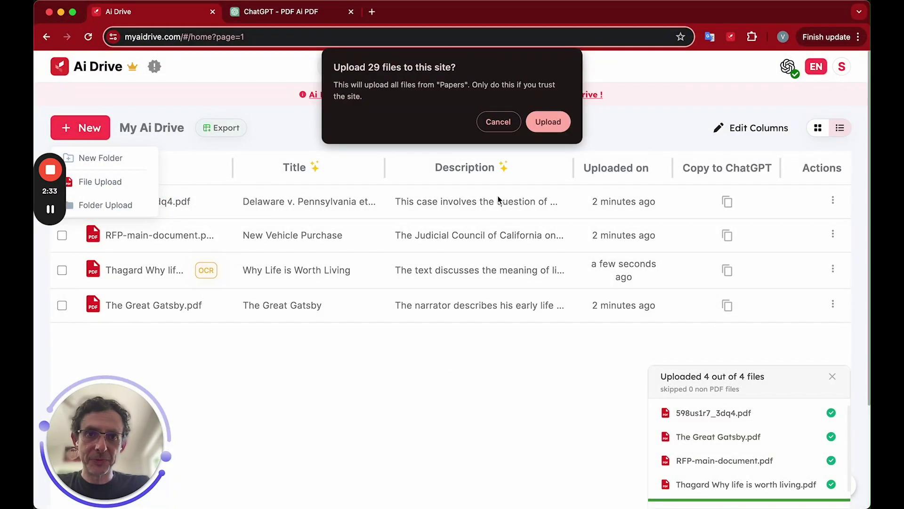
left_click(538, 126)
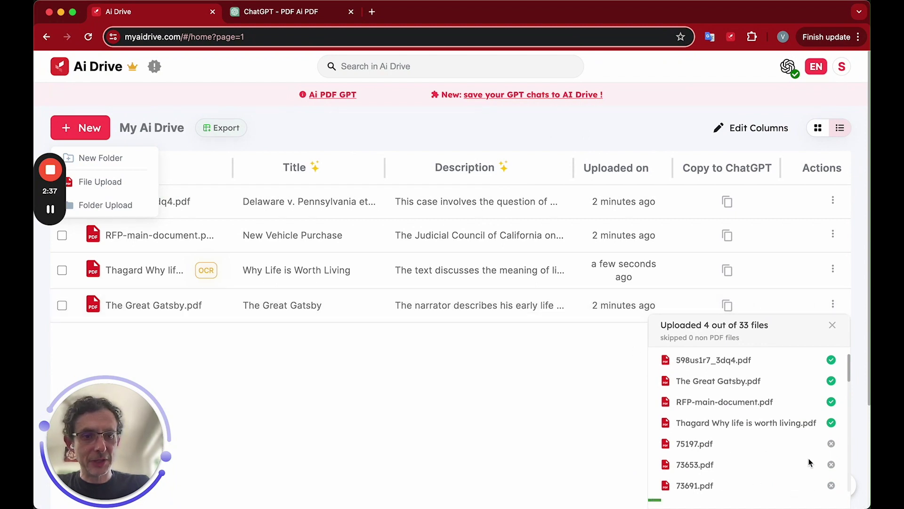
scroll(809, 461, "down", 5)
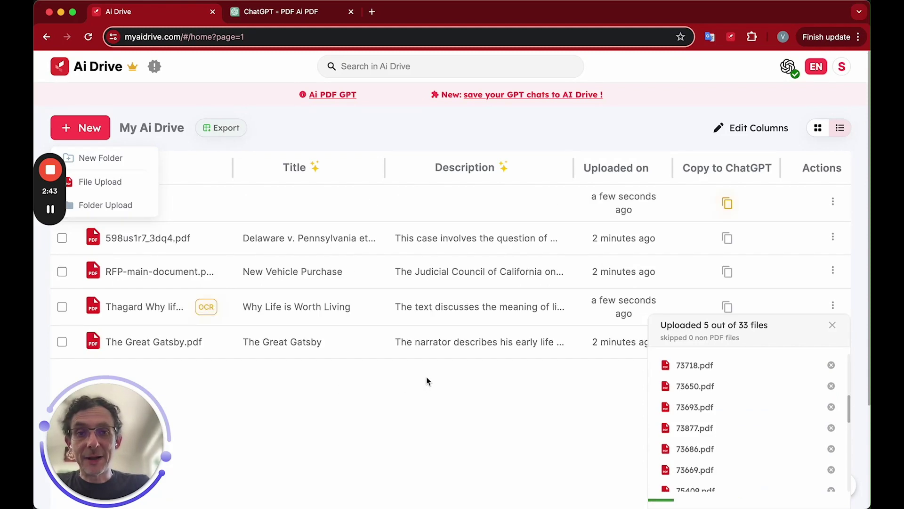
left_click(232, 173)
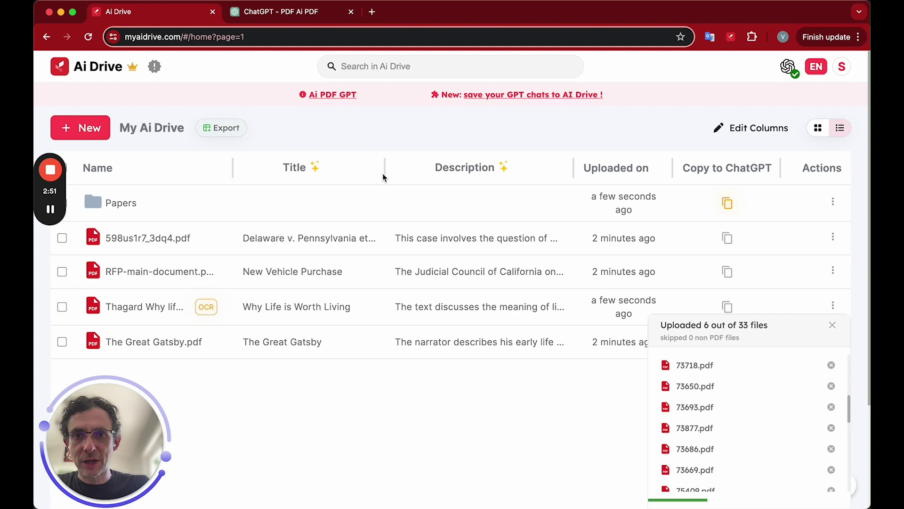
Widen the Title column of the file list and hide the Uploaded on column
left_click_drag(385, 170, 443, 168)
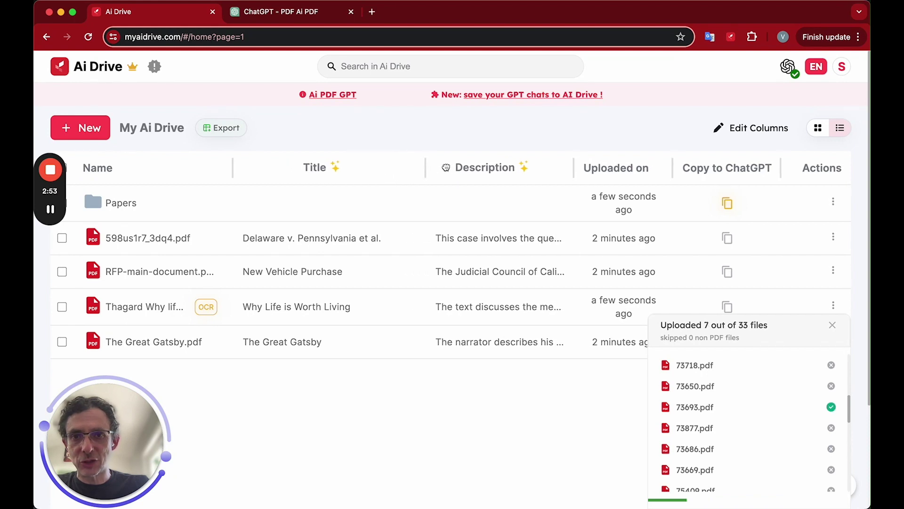
left_click(769, 128)
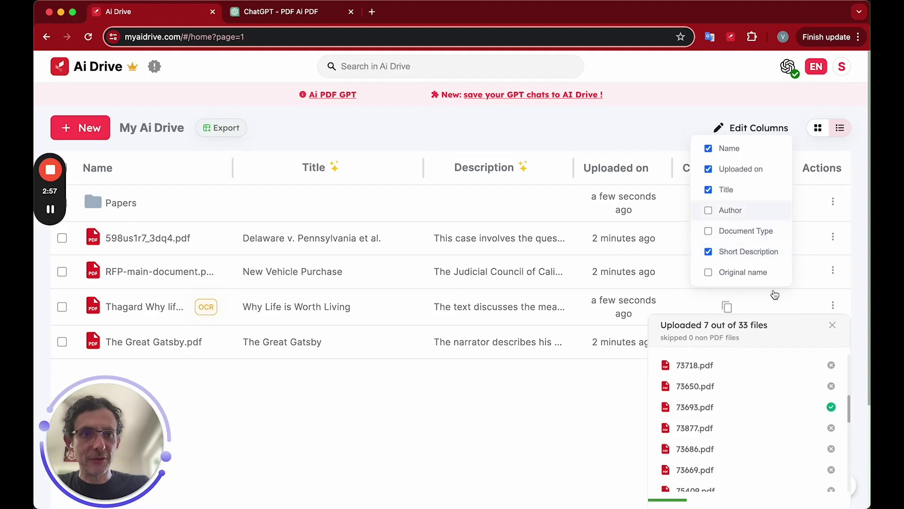
left_click(709, 169)
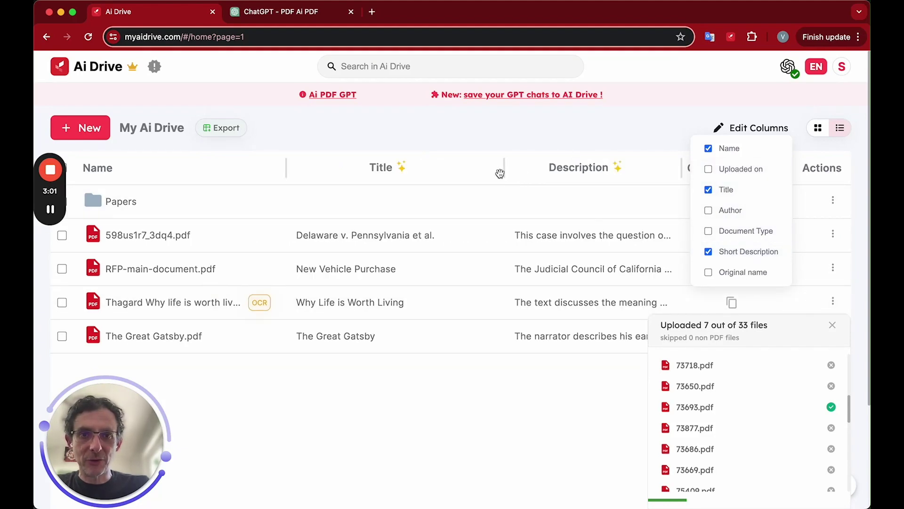
left_click(673, 139)
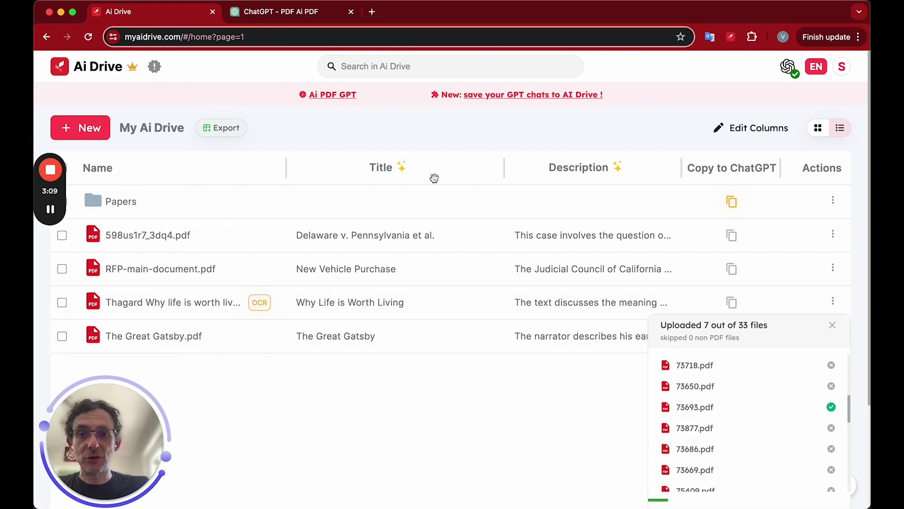
Sort the file list by title in ascending and descending order, and by description in descending order
left_click(399, 178)
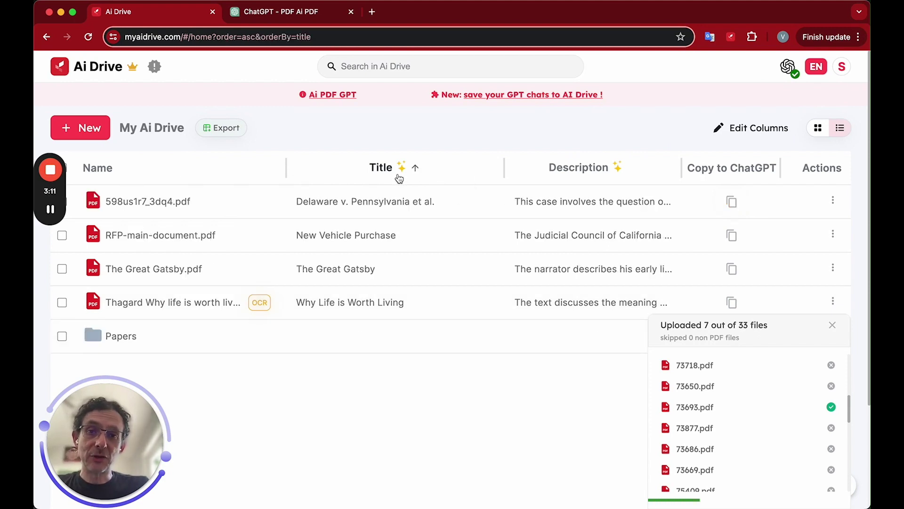
left_click(417, 170)
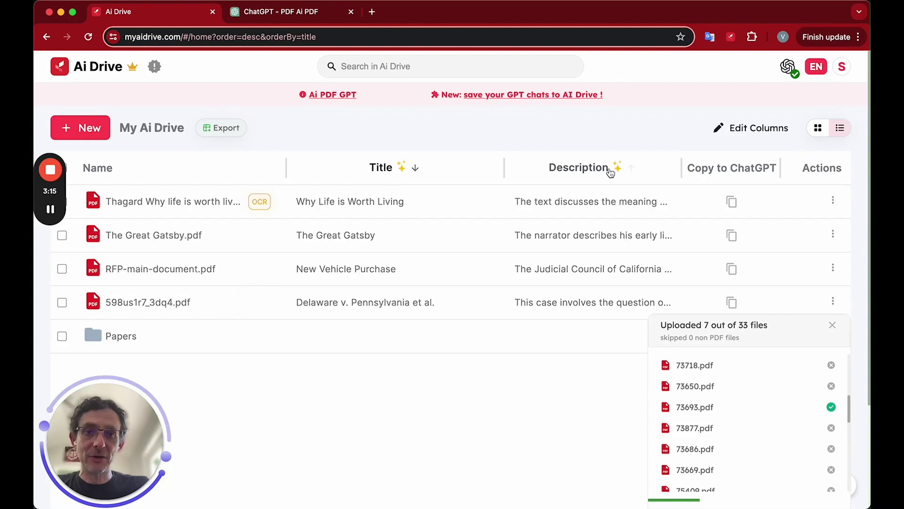
left_click(632, 170)
left_click(633, 171)
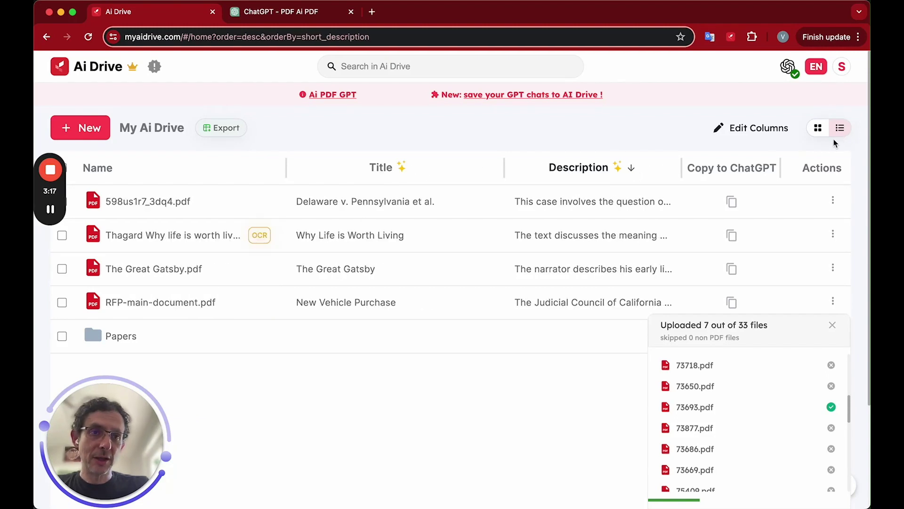
Show the Uploaded on column again and sort the file list by upload date in descending order
left_click(773, 134)
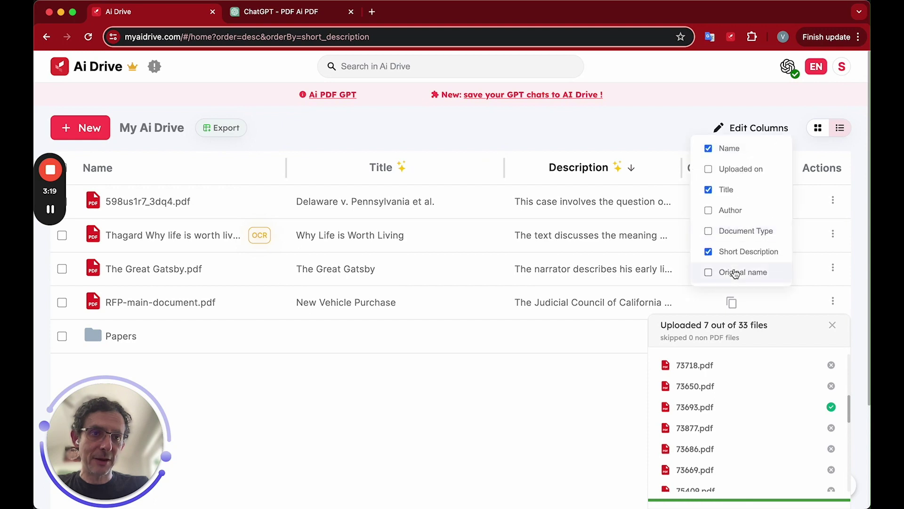
left_click(737, 170)
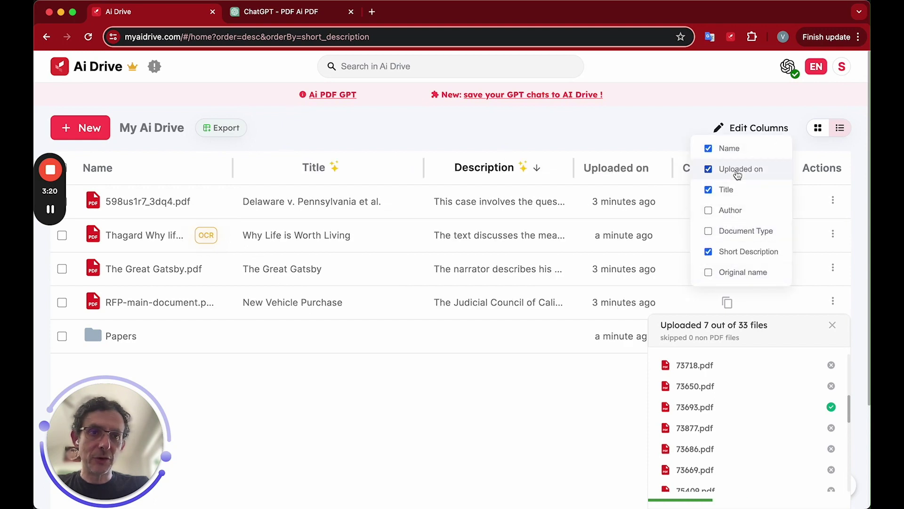
left_click(644, 177)
left_click(650, 175)
left_click(652, 174)
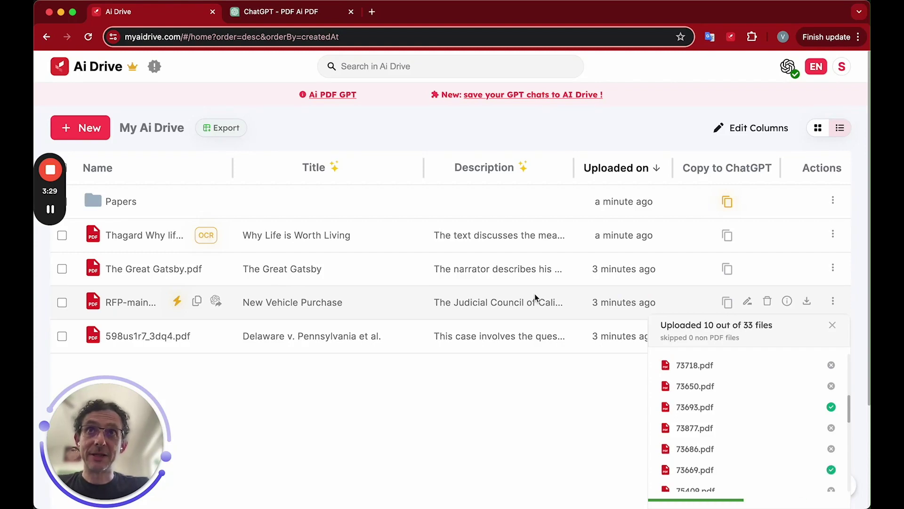
mouse_move(535, 293)
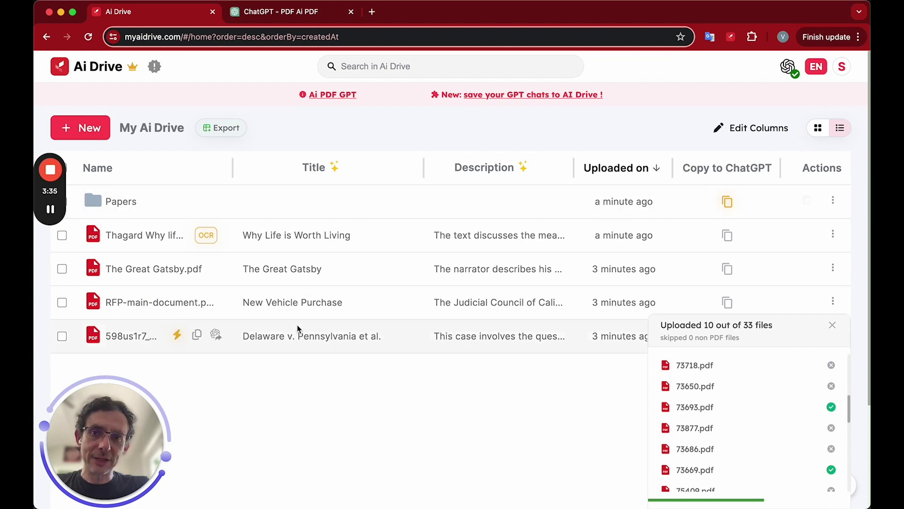
Show the drive contents as a grid of cards and open The Great Gatsby PDF in the viewer
left_click(814, 134)
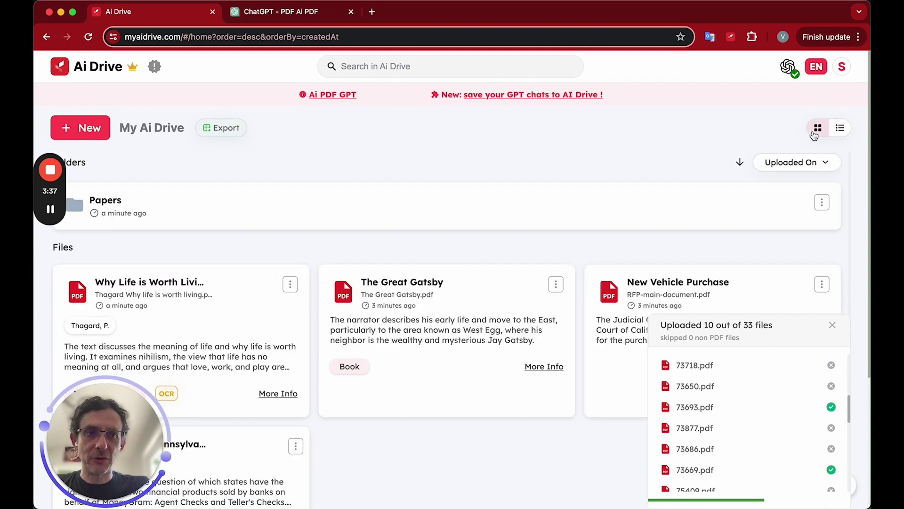
scroll(250, 358, "down", 4)
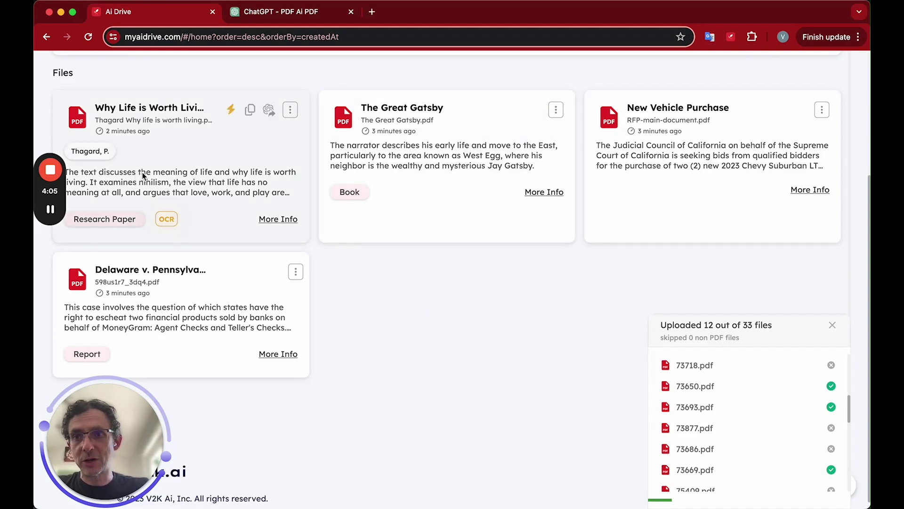
left_click(406, 110)
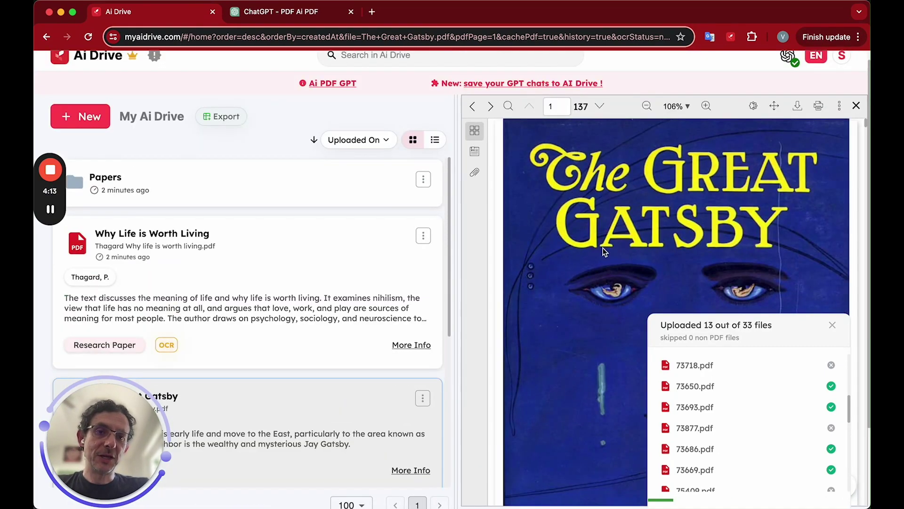
Browse the opening pages of The Great Gatsby and jump to page 10
scroll(603, 247, "down", 20)
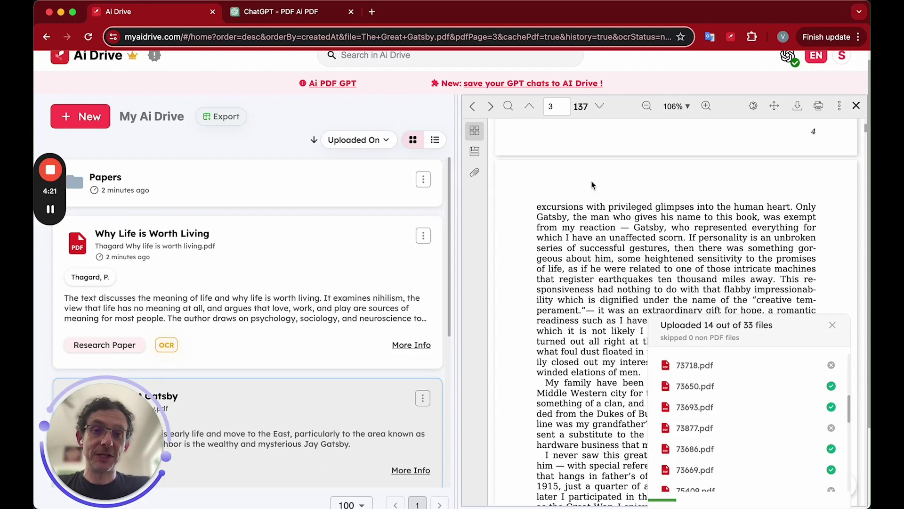
left_click(562, 108)
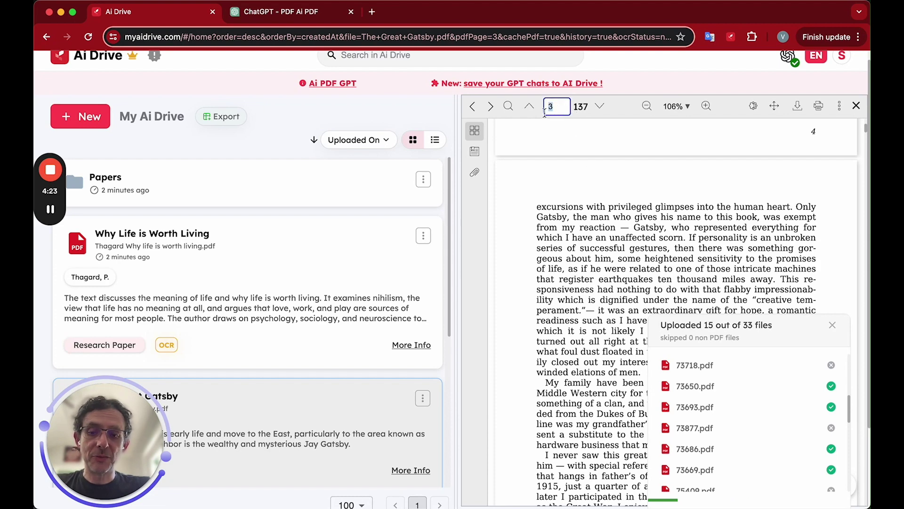
type("10")
key("Return")
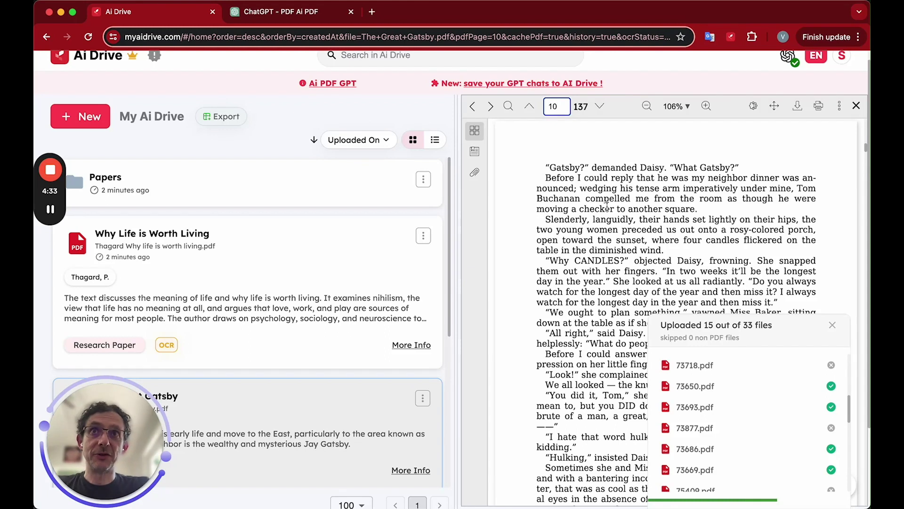
Search The Great Gatsby for "Daisy", view the text around the first match and close the search
left_click(508, 105)
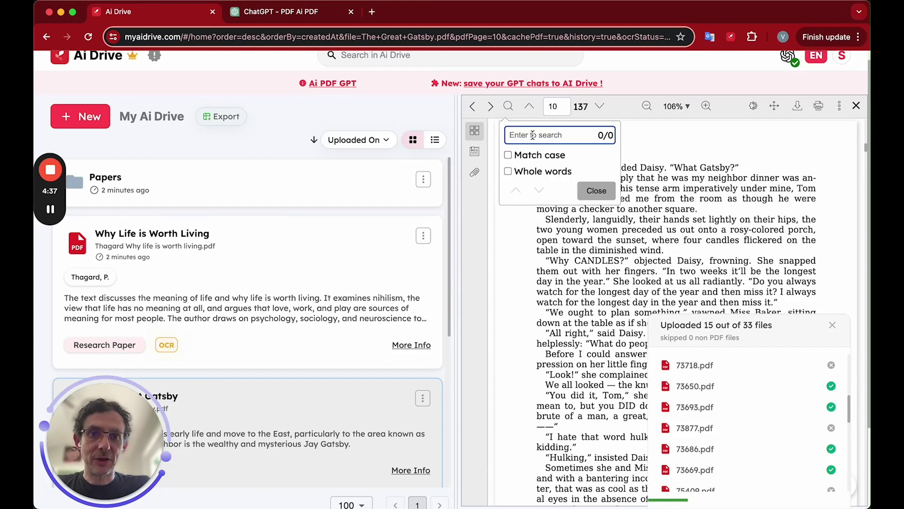
type("Daisy")
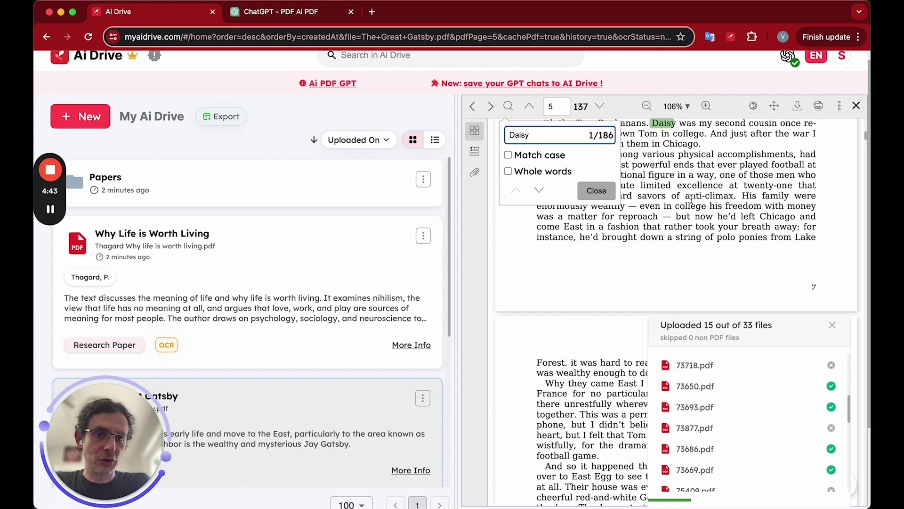
scroll(694, 188, "up", 1)
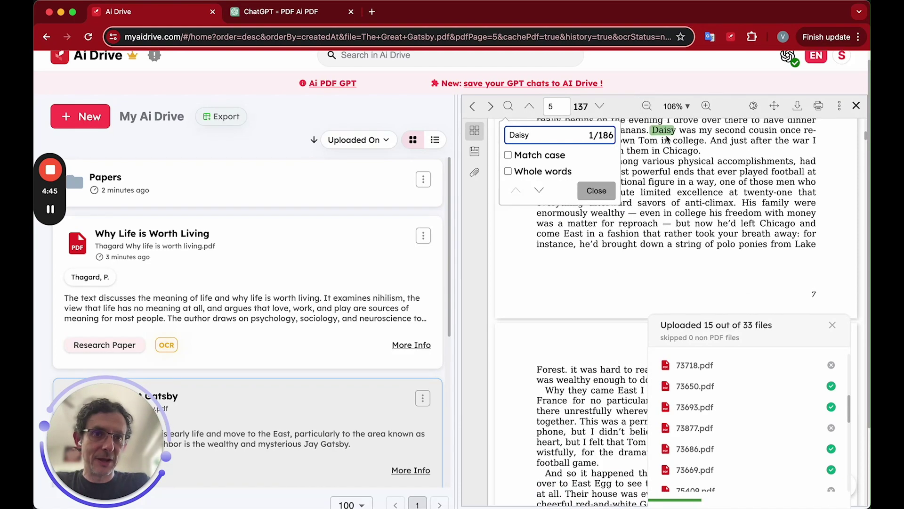
scroll(671, 137, "up", 15)
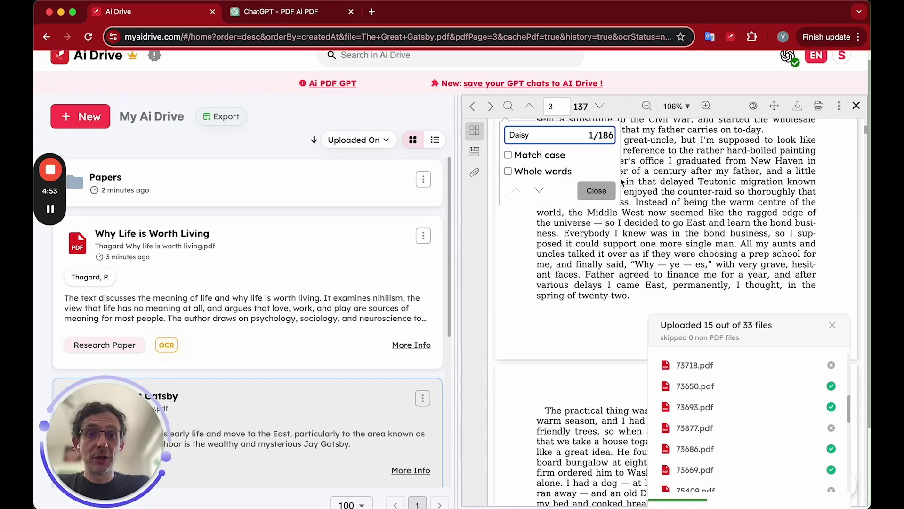
left_click(587, 188)
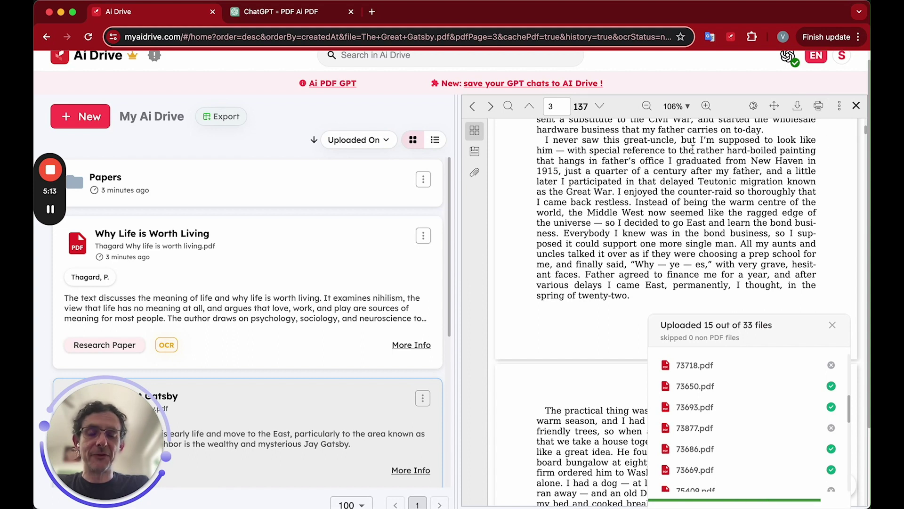
Select the opening paragraphs of the Why Life is Worth Living PDF and rotate its pages counterclockwise
scroll(255, 276, "down", 3)
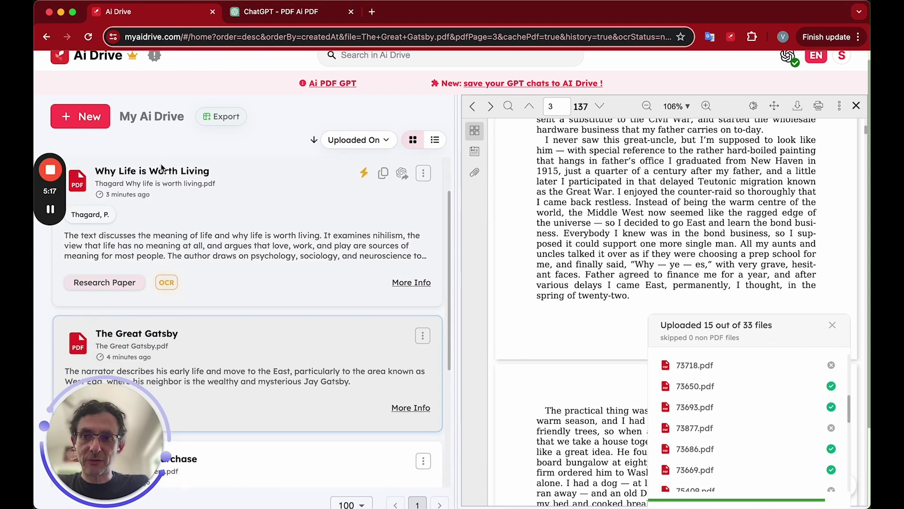
left_click(163, 173)
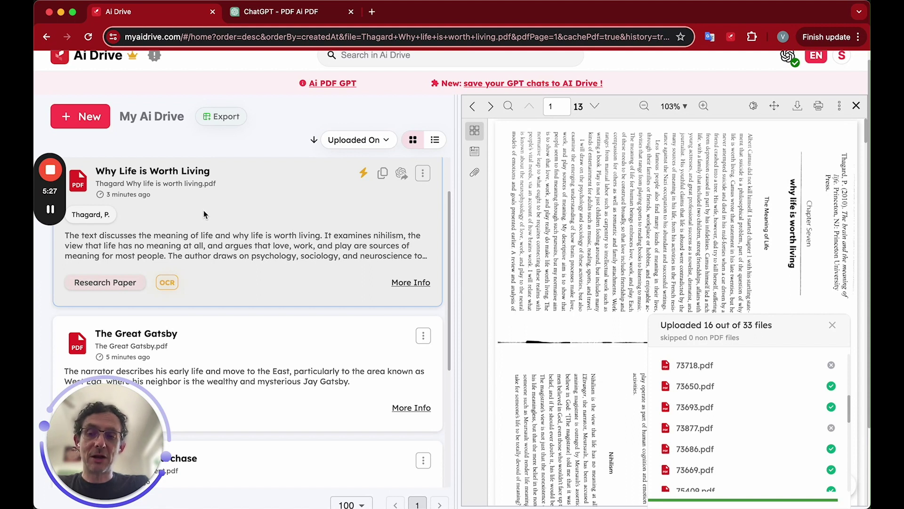
mouse_move(177, 287)
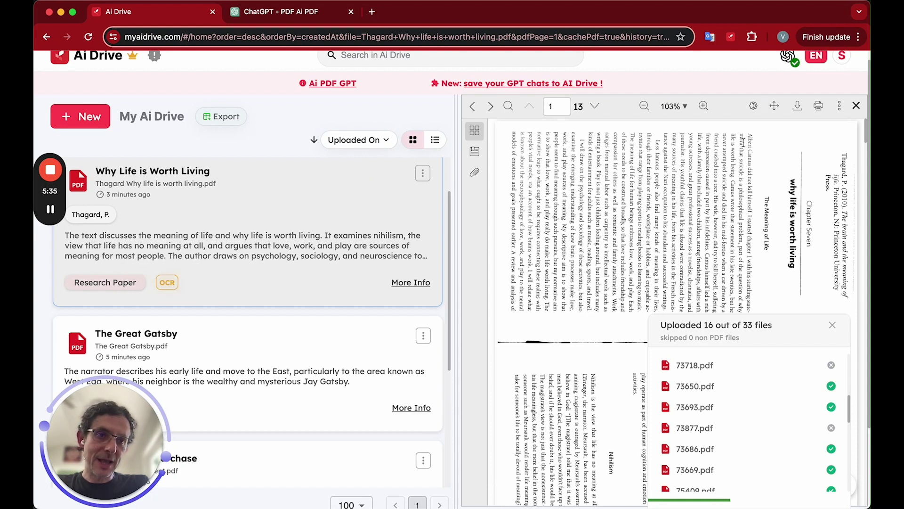
left_click_drag(749, 136, 601, 229)
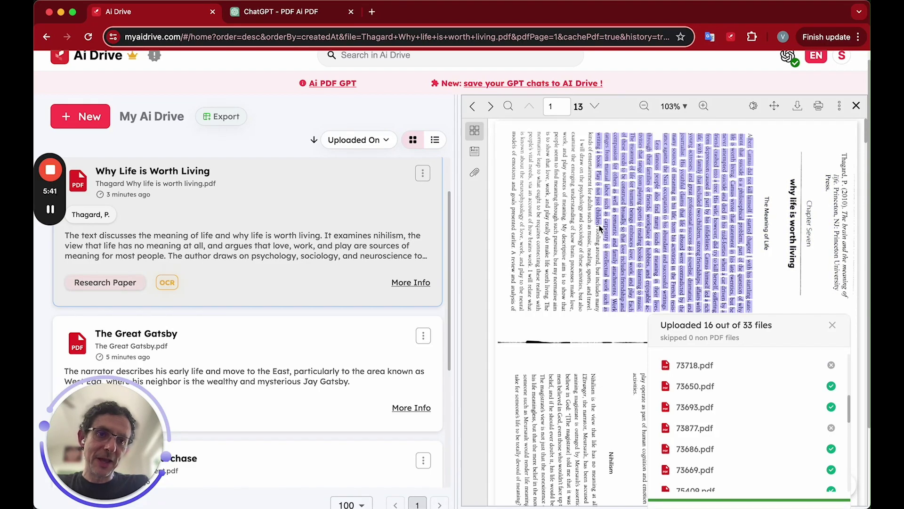
left_click_drag(601, 230, 592, 191)
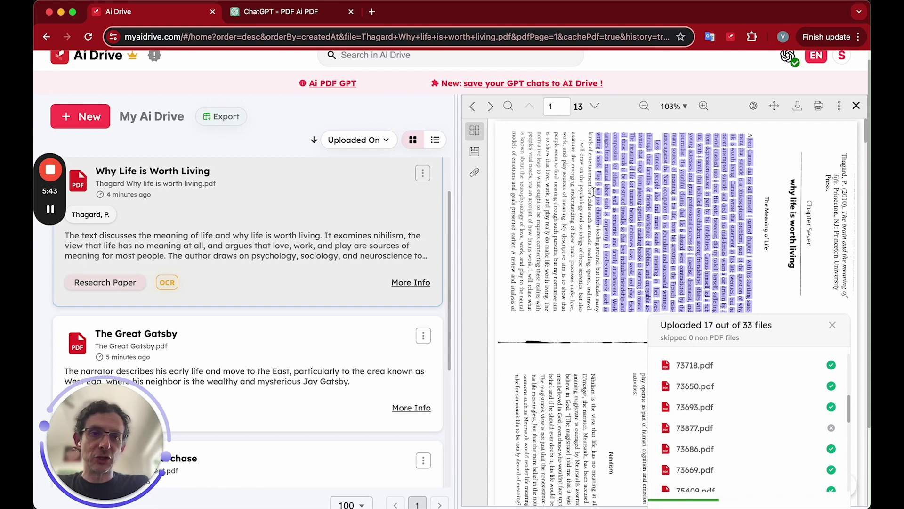
left_click(841, 107)
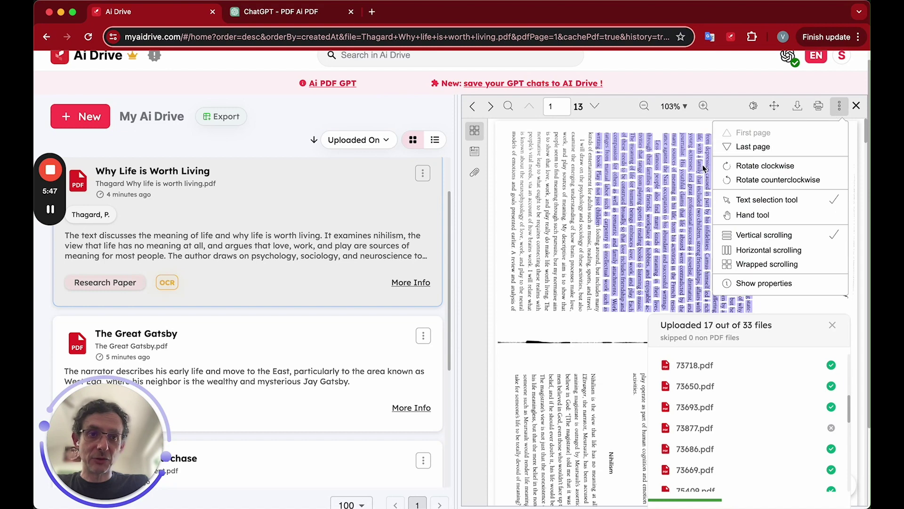
left_click(781, 183)
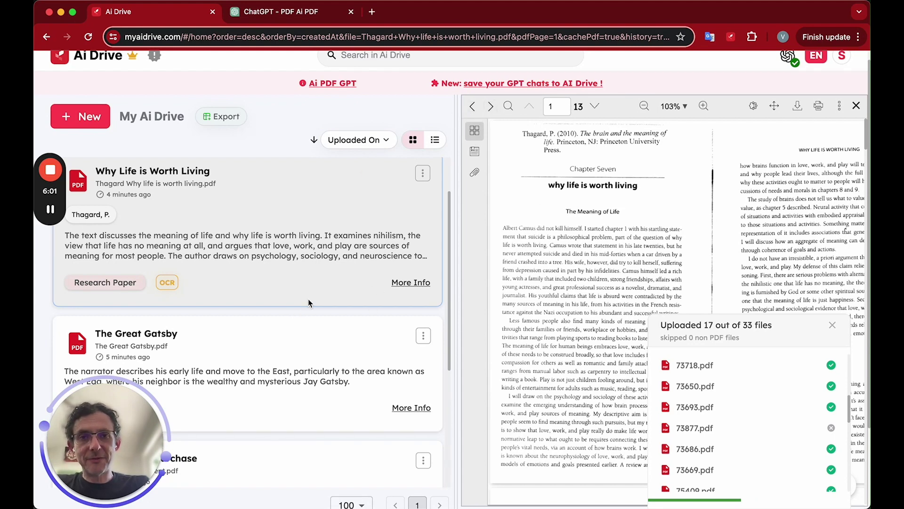
Go back to the previously viewed PDF, The Great Gatsby, and close the viewer
left_click(474, 106)
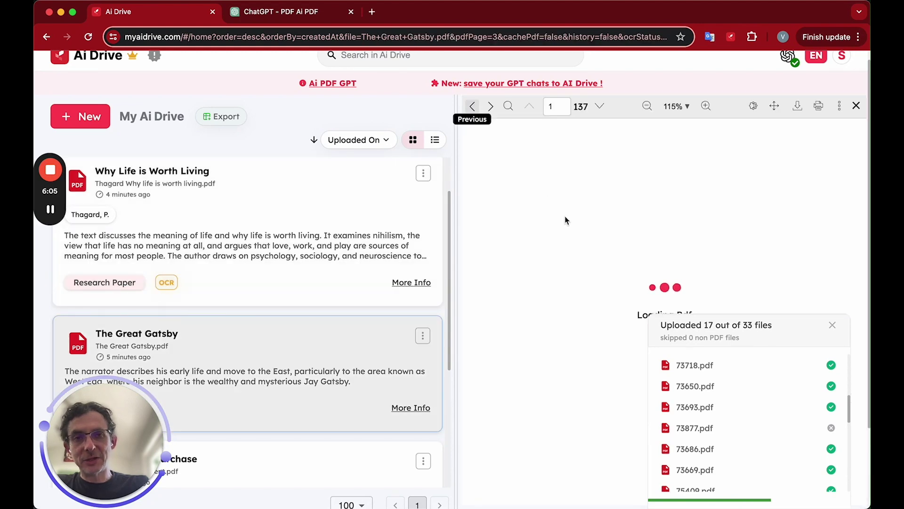
scroll(584, 228, "up", 3)
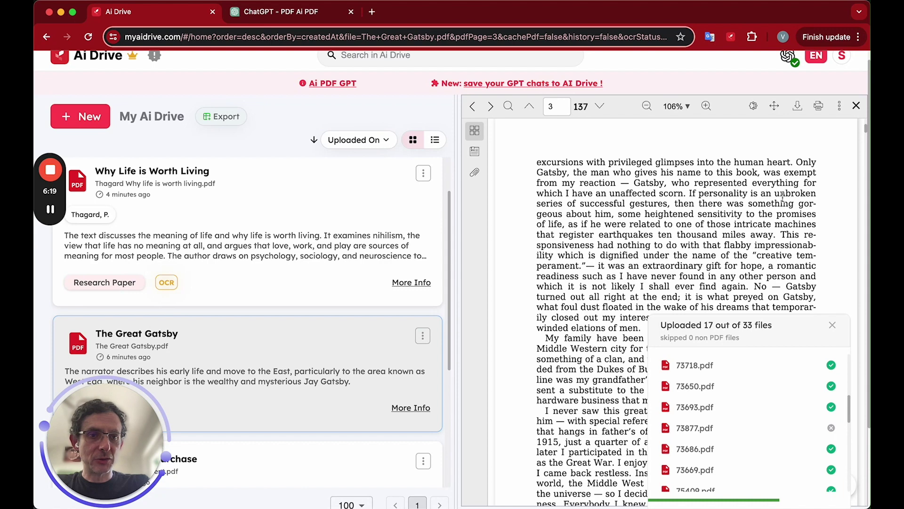
left_click(856, 105)
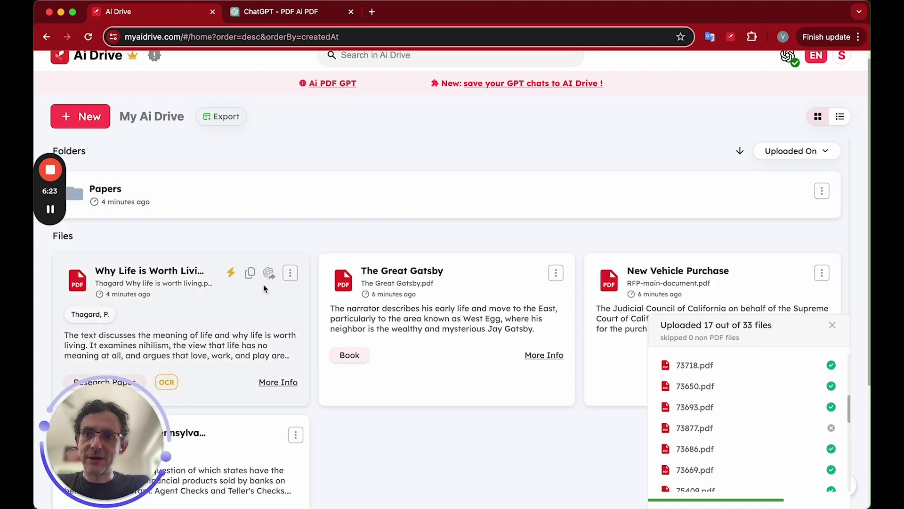
In list view, range-select the last three files and reduce the selection to 598us1r7_3dq4.pdf
left_click(840, 117)
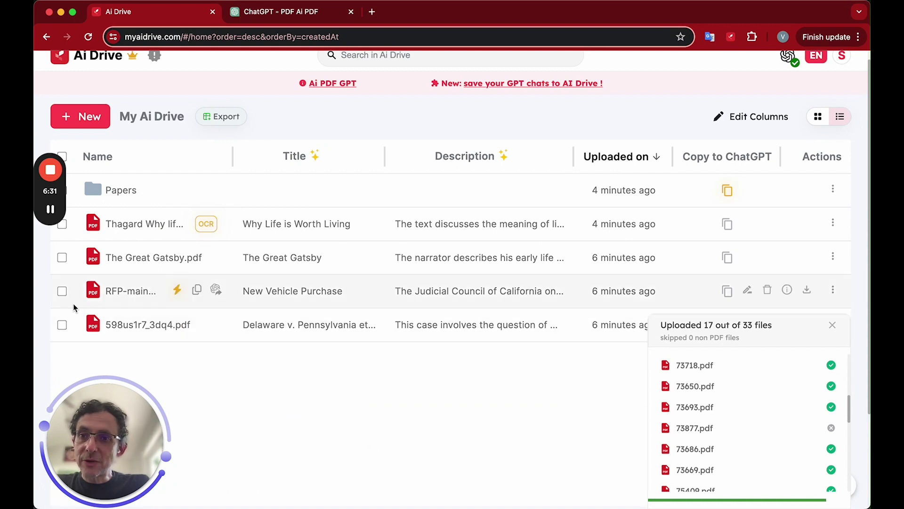
left_click(62, 325)
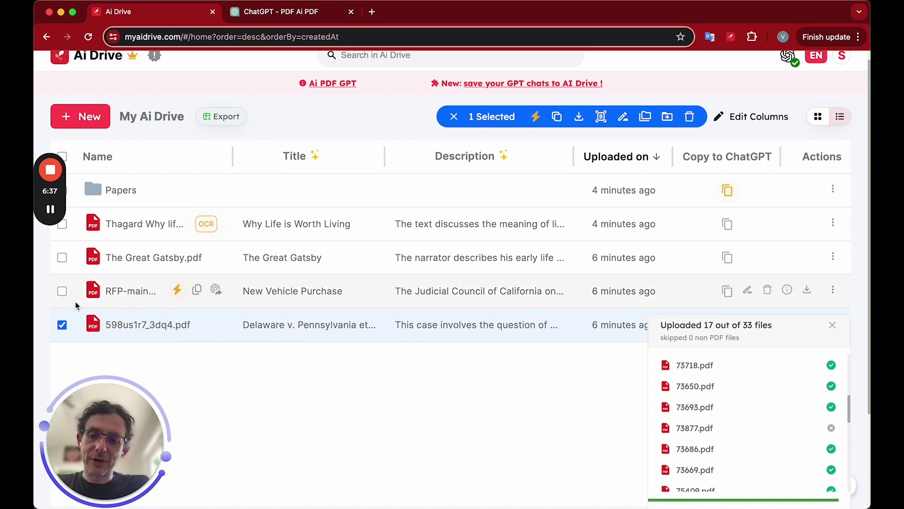
left_click(73, 257, "shift")
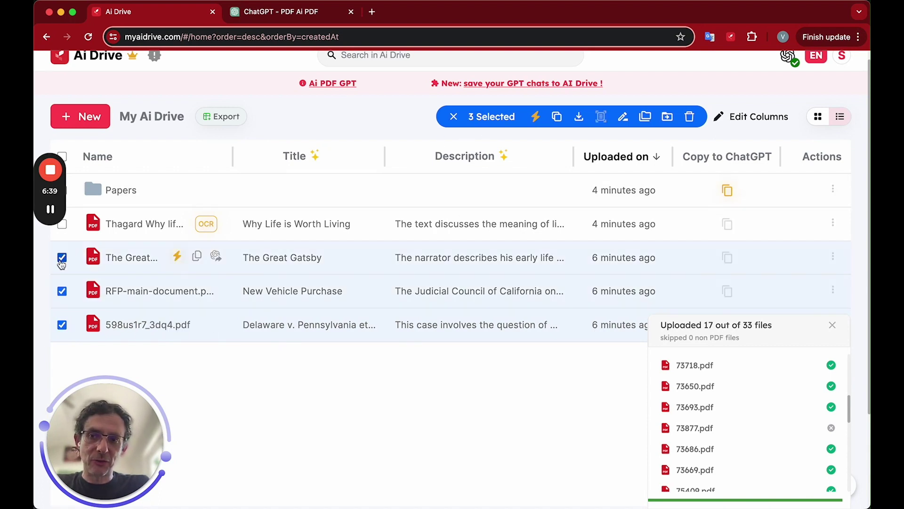
left_click(62, 258)
left_click(62, 291)
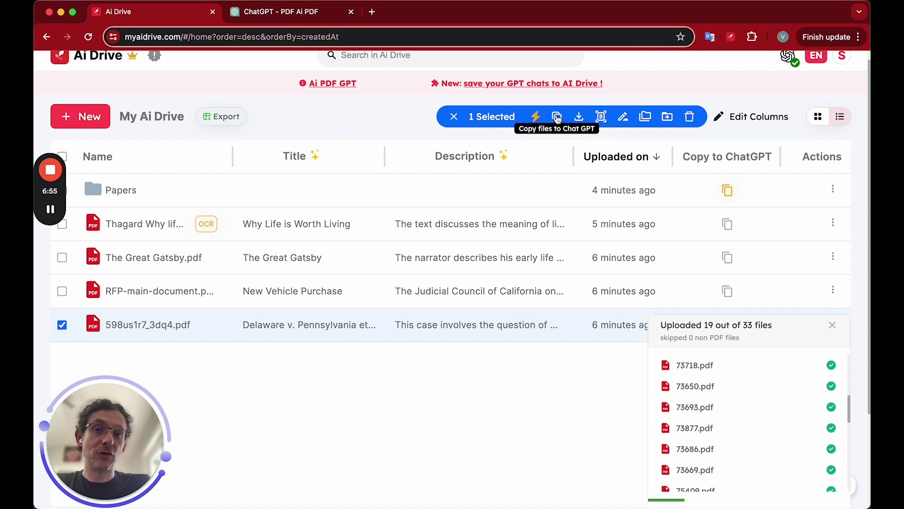
Save the prompt "summary of this file" for 598us1r7_3dq4.pdf and copy it to ChatGPT
left_click(557, 119)
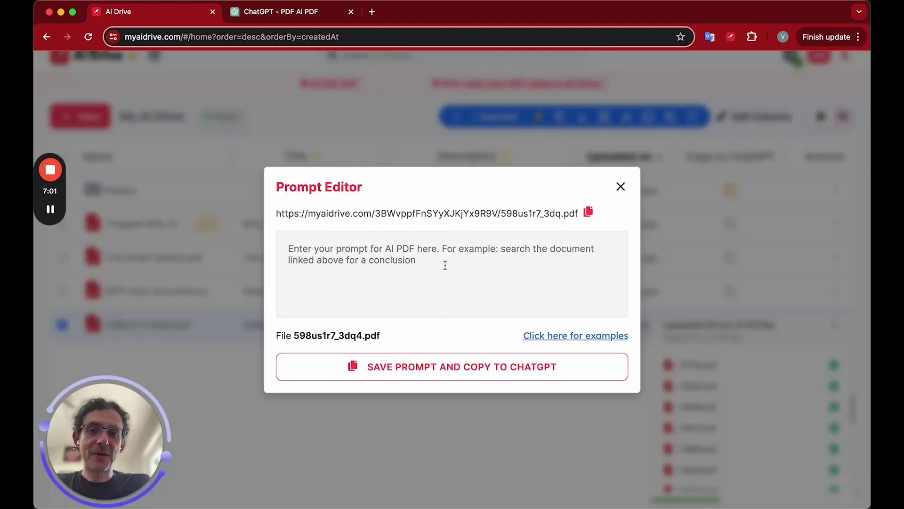
left_click(383, 249)
type("summaryt")
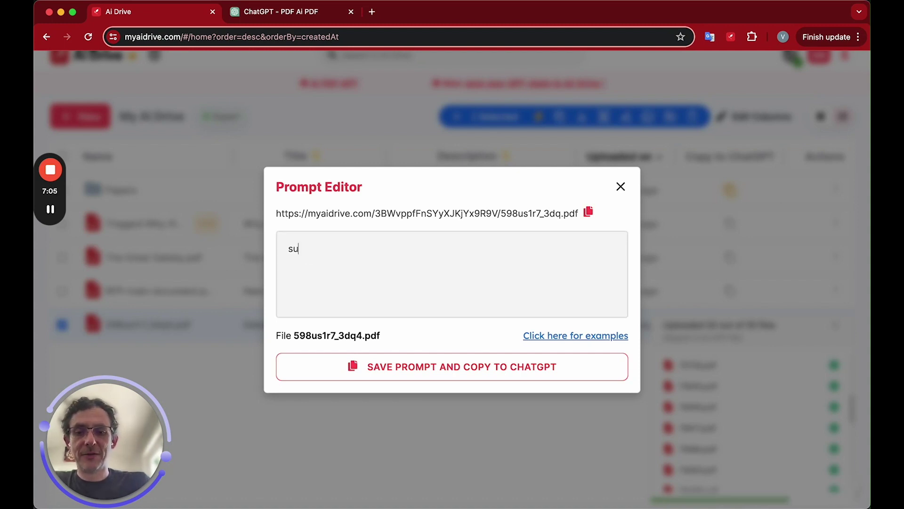
key("BackSpace")
key("BackSpace")
type("of")
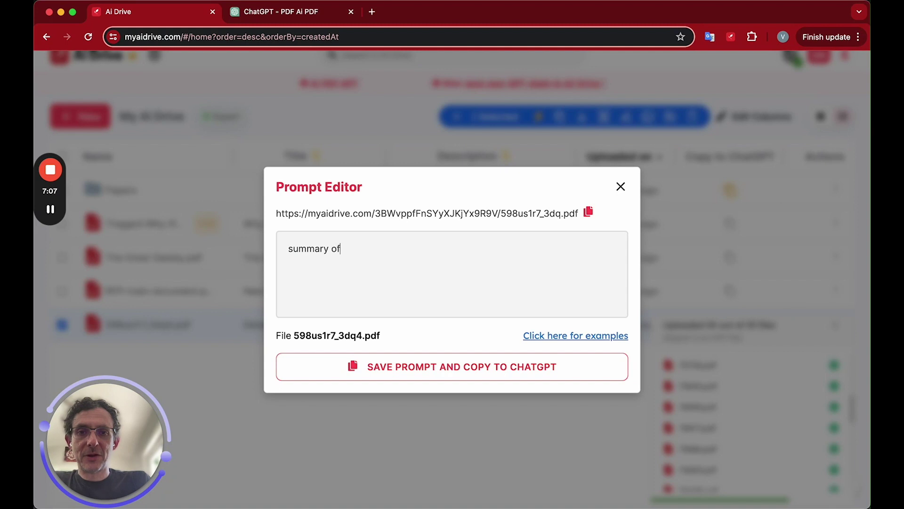
type(" this file")
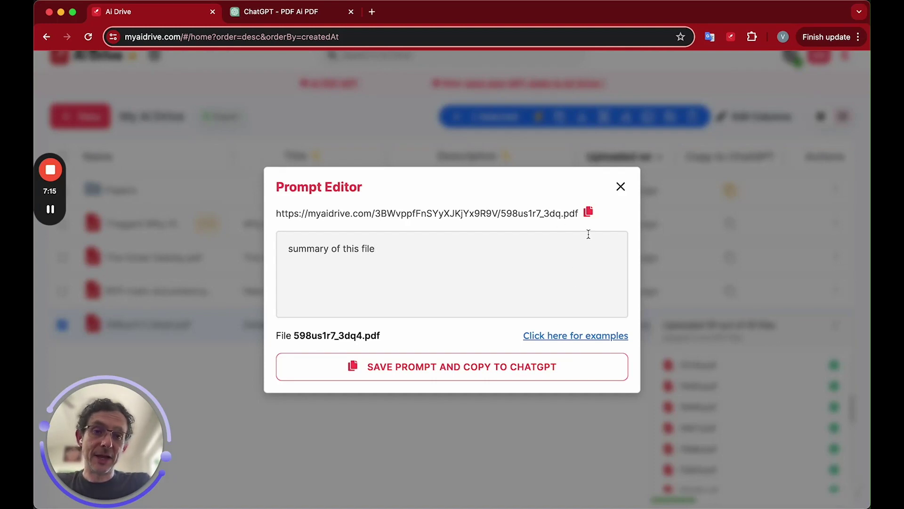
left_click(414, 371)
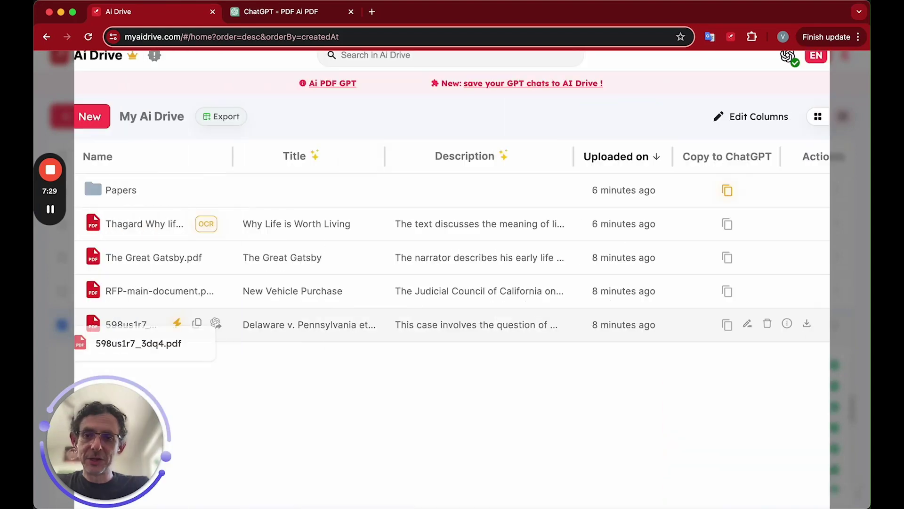
Rename 598us1r7_3dq4.pdf using its AI-extracted title
left_click(62, 324)
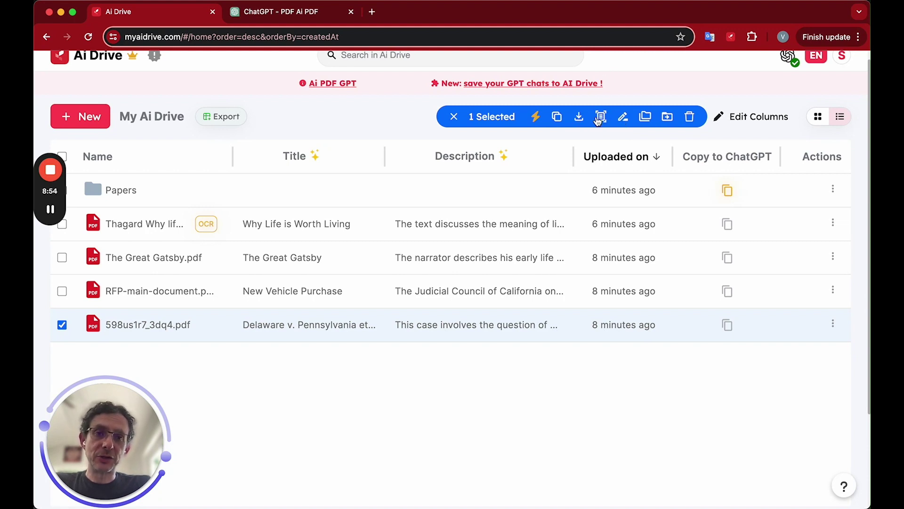
left_click(623, 118)
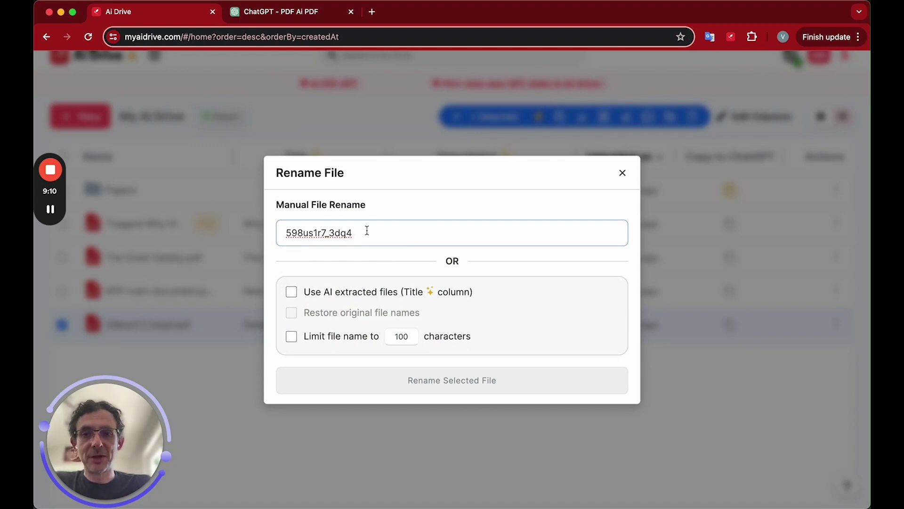
key("BackSpace")
key("BackSpace")
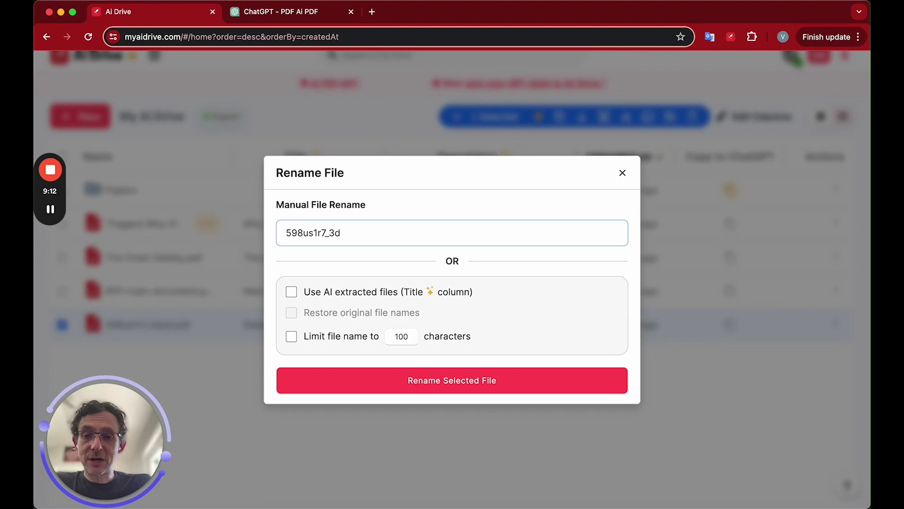
left_click(292, 295)
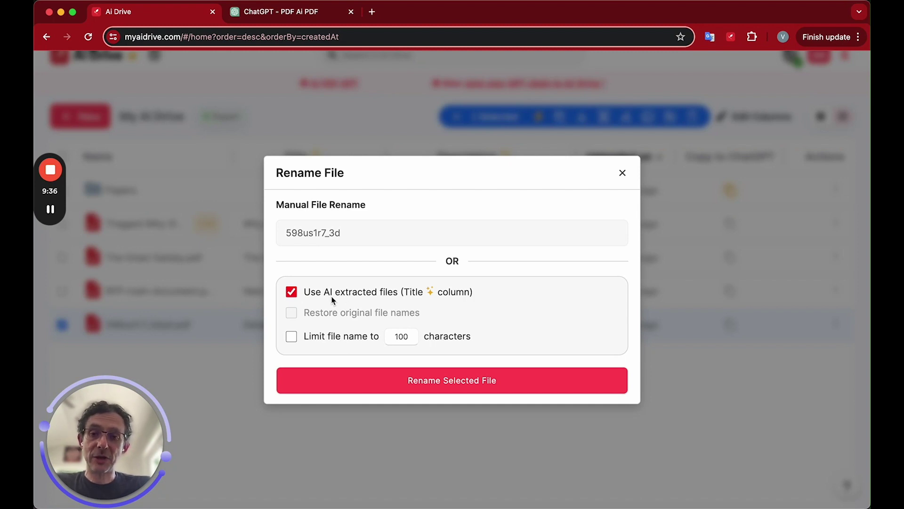
left_click(407, 388)
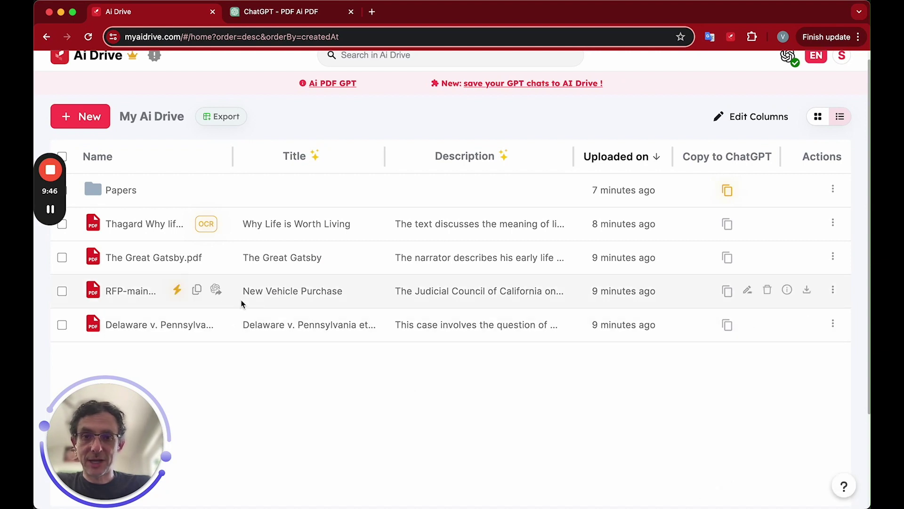
Widen the Name column of the file list to show longer file names
scroll(243, 296, "up", 1)
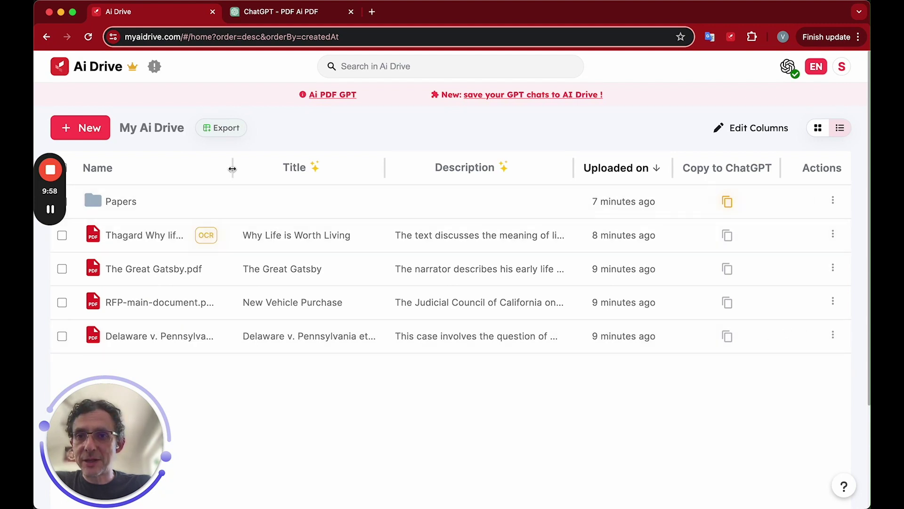
left_click_drag(232, 168, 324, 162)
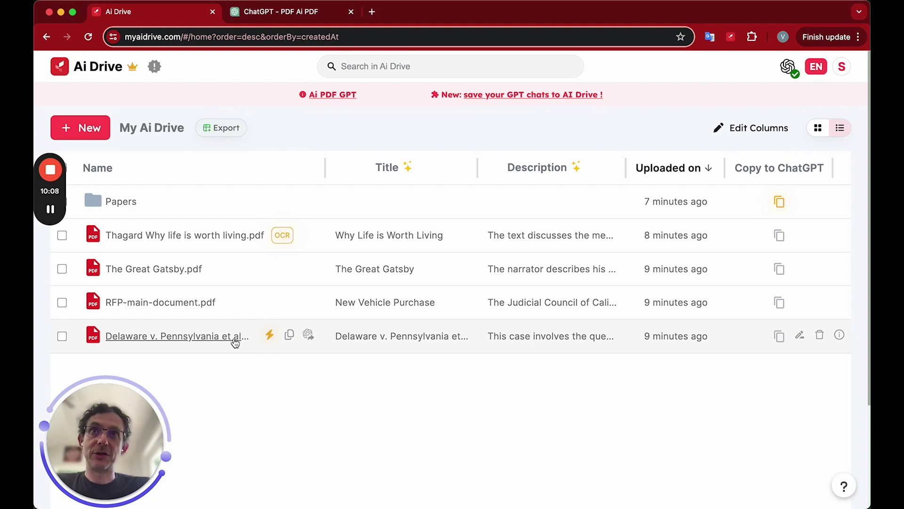
Select all four PDFs, review the bulk rename options, and close them without renaming
left_click(62, 336)
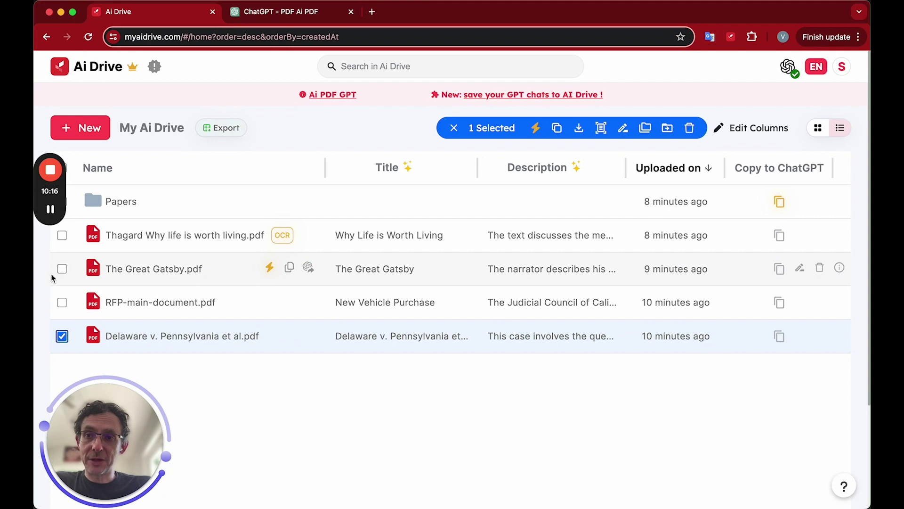
left_click(62, 235, "shift")
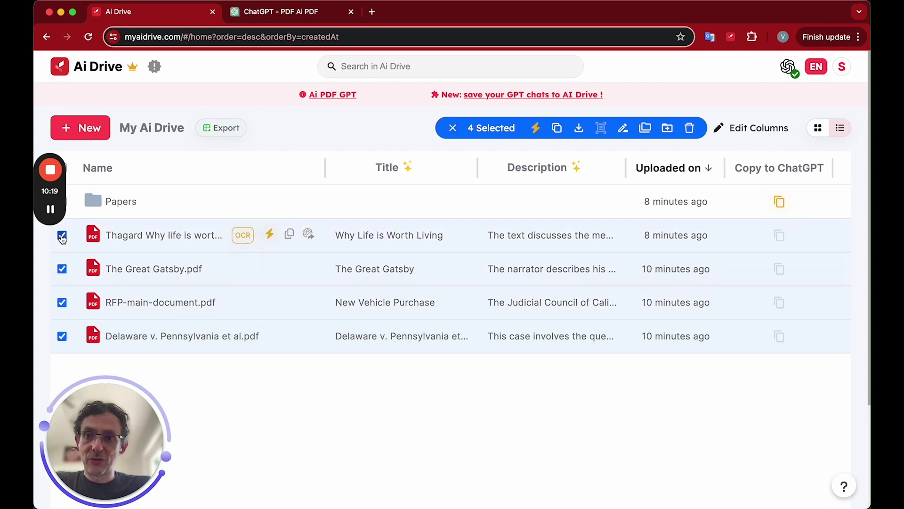
left_click(623, 127)
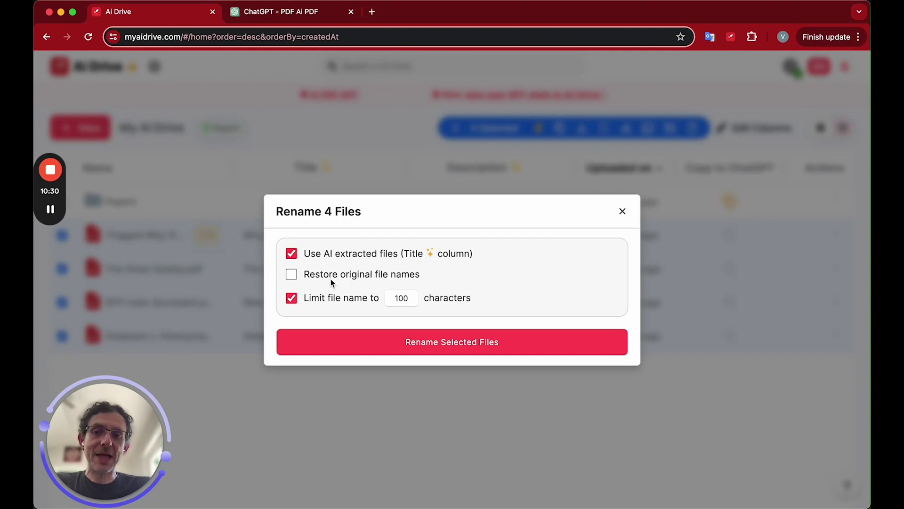
left_click(622, 211)
Reduce the selection to Delaware v. Pennsylvania et al.pdf and compare its original and current names in the file details
left_click(61, 235)
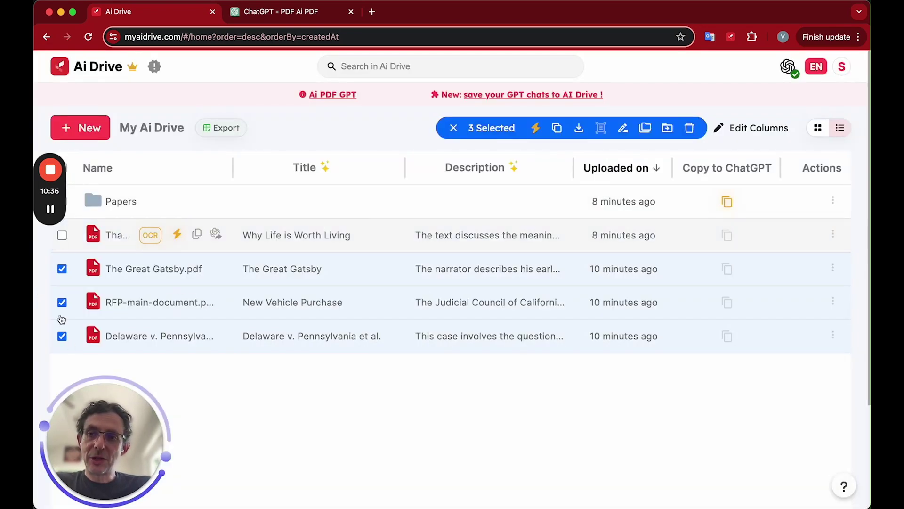
left_click(61, 269)
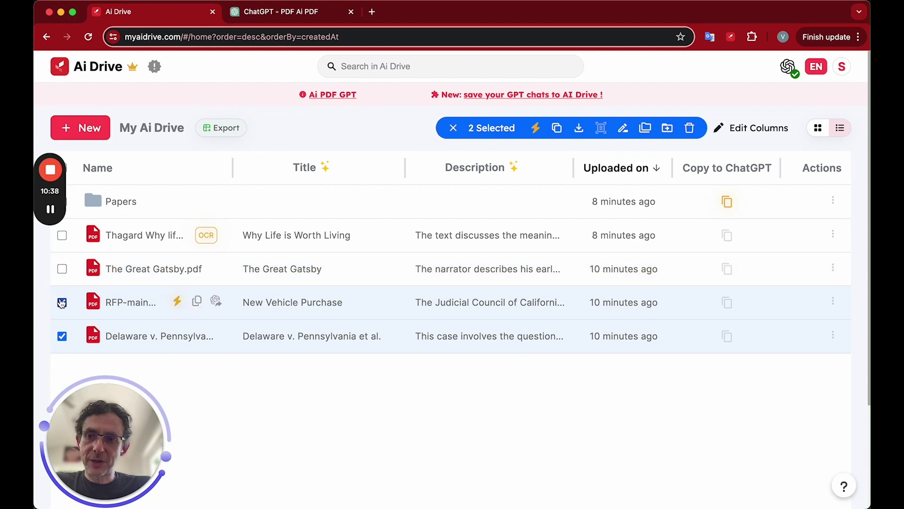
left_click(62, 302)
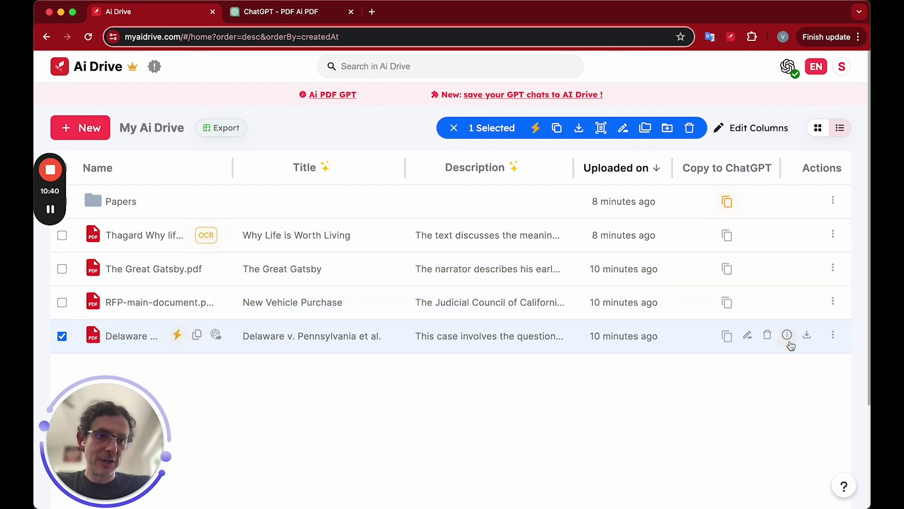
left_click(788, 336)
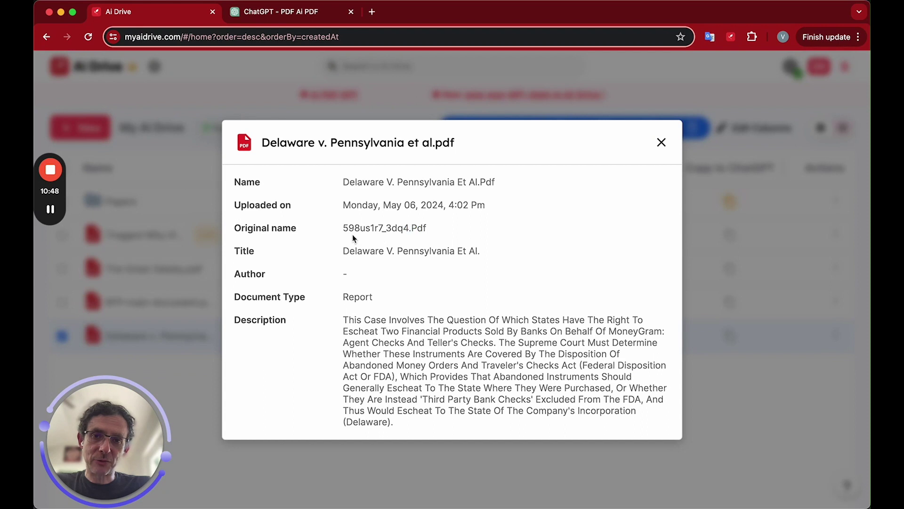
left_click_drag(426, 228, 344, 230)
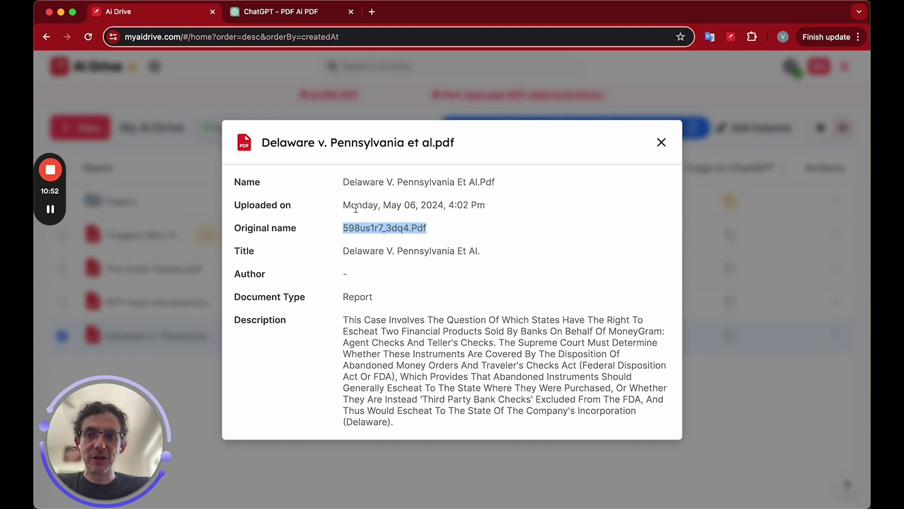
left_click_drag(343, 179, 517, 191)
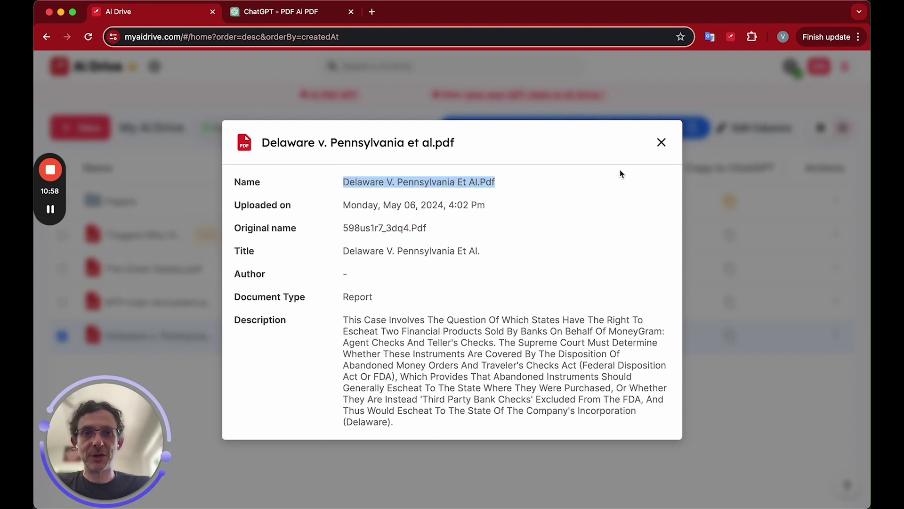
left_click(661, 143)
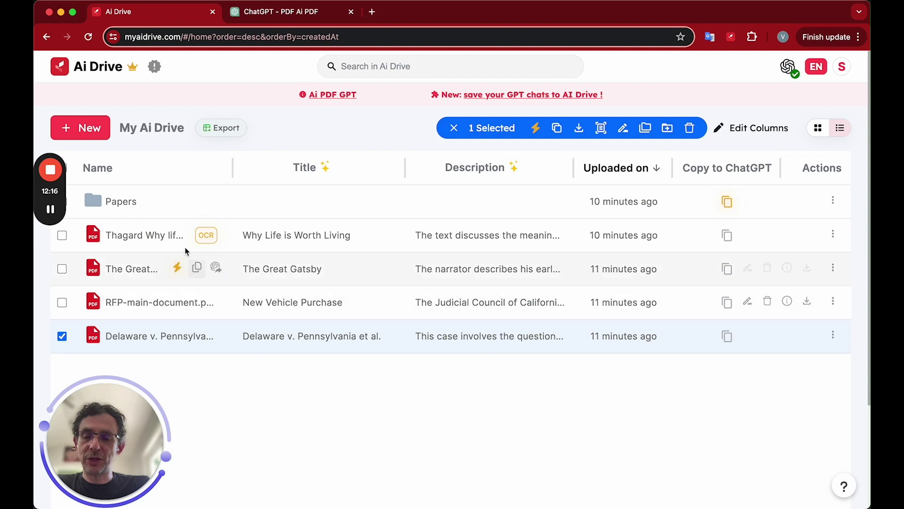
Open the Papers folder and look through its list of PDFs
left_click(115, 203)
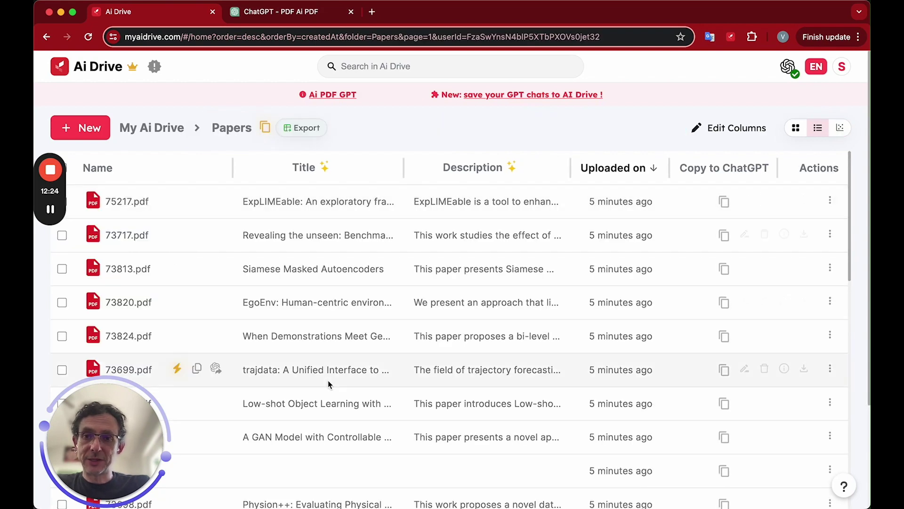
scroll(336, 372, "down", 15)
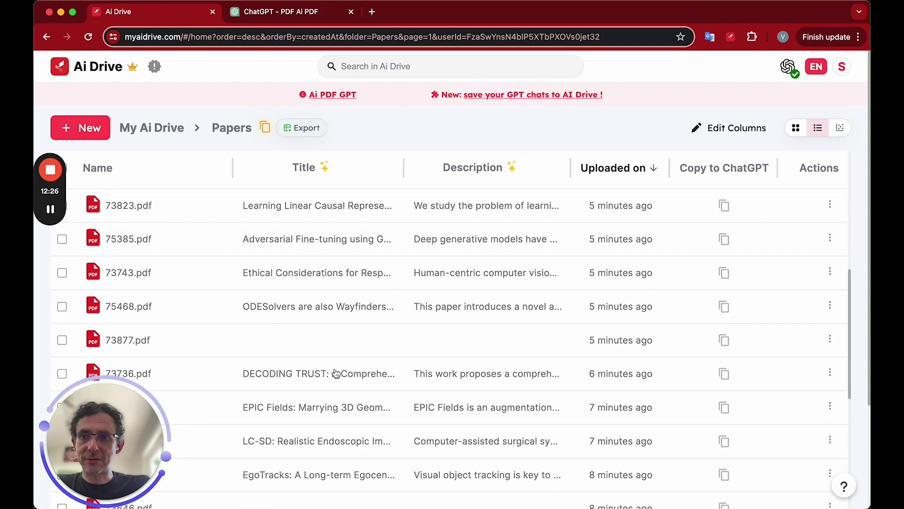
scroll(336, 374, "up", 15)
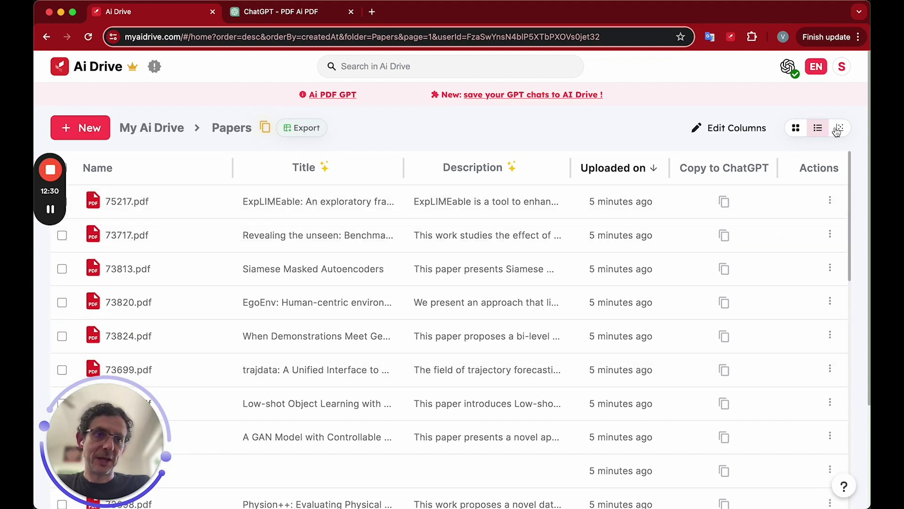
Browse the Papers folder as a grid of cards, and return to list view
left_click(796, 134)
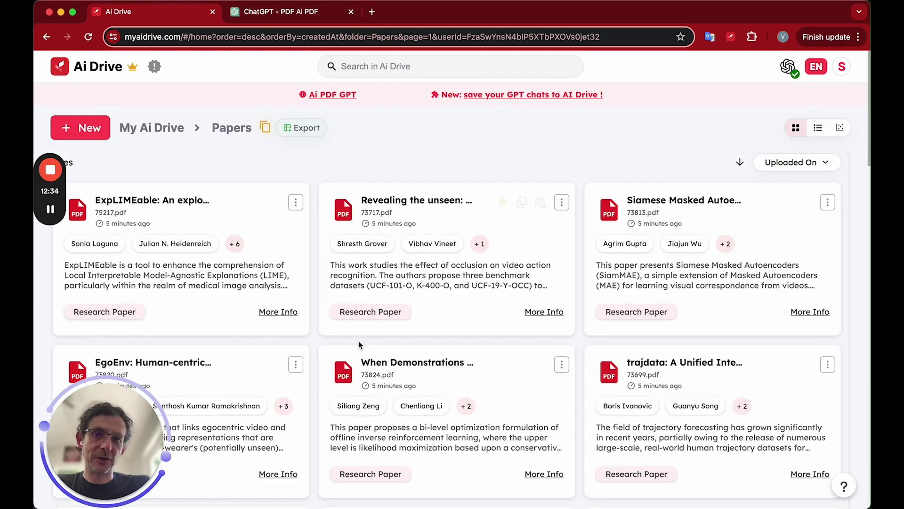
scroll(762, 239, "down", 3)
scroll(762, 239, "up", 3)
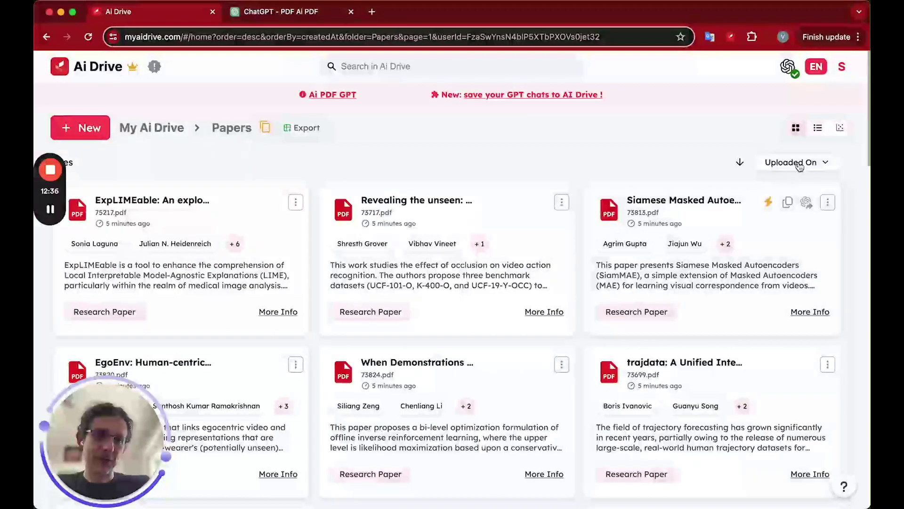
left_click(812, 134)
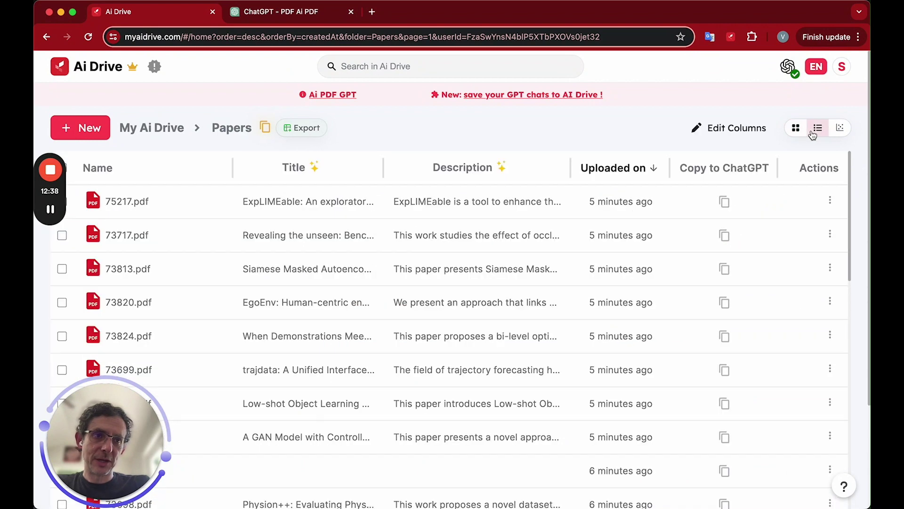
Display the Papers folder as a visual representation and inspect how the papers are clustered
left_click(842, 133)
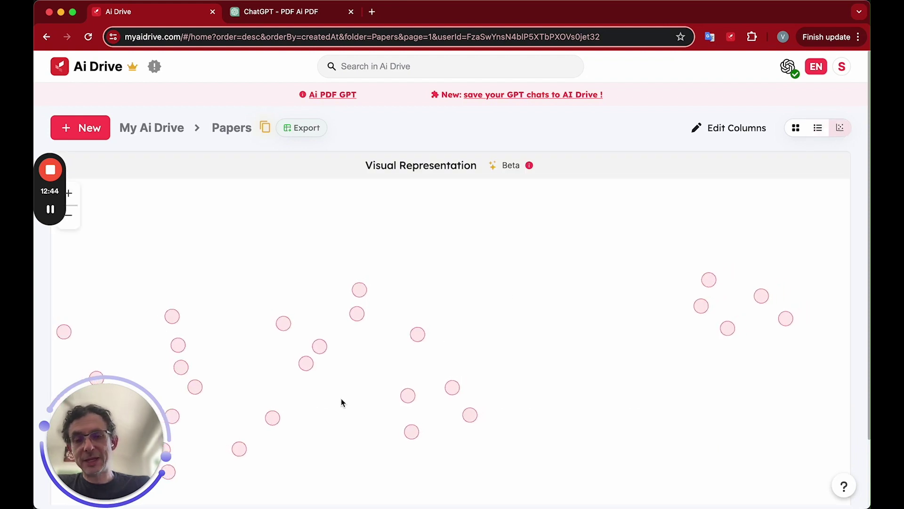
scroll(278, 362, "down", 5)
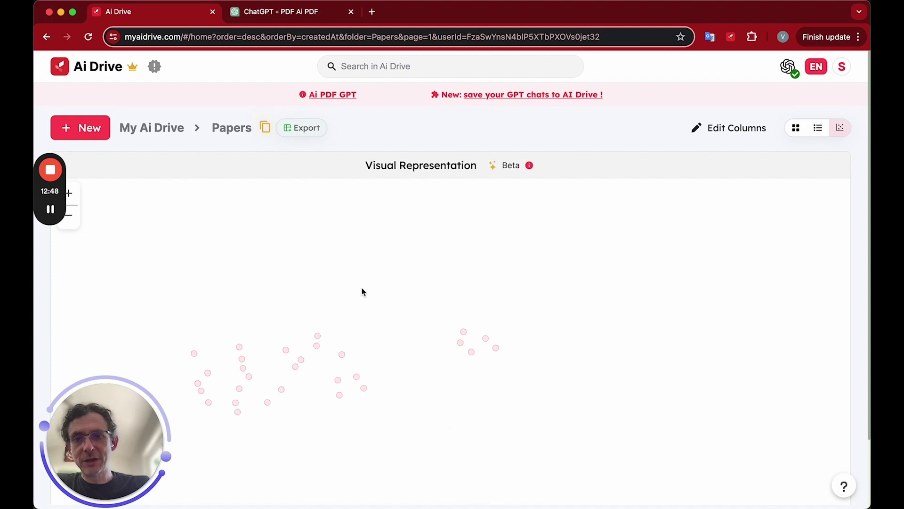
scroll(363, 293, "up", 5)
left_click_drag(412, 262, 487, 252)
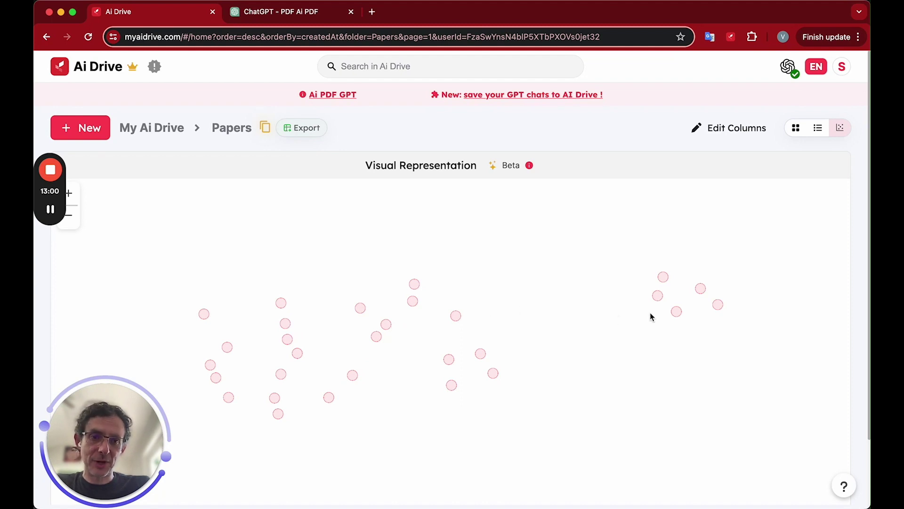
Open 73877.pdf and the neighbouring 73646.pdf from the separate five-paper cluster, and close the PDF viewer
mouse_move(654, 300)
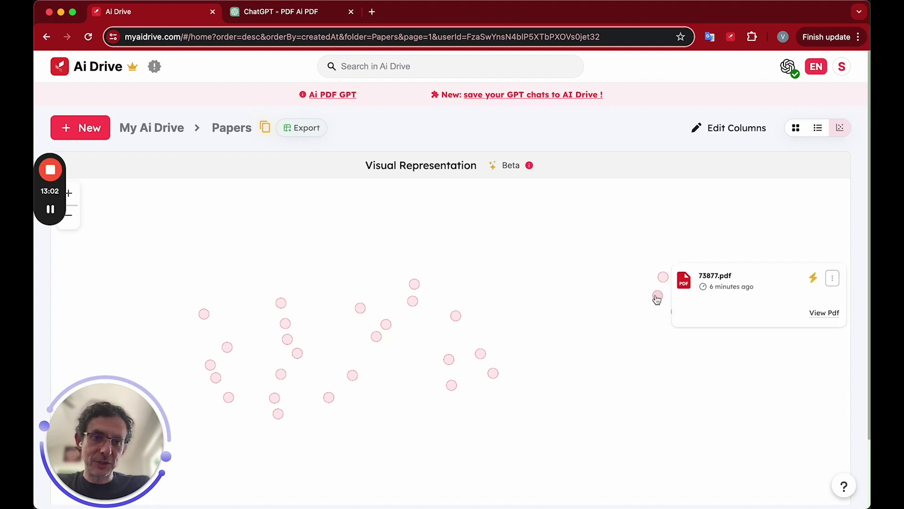
left_click(825, 313)
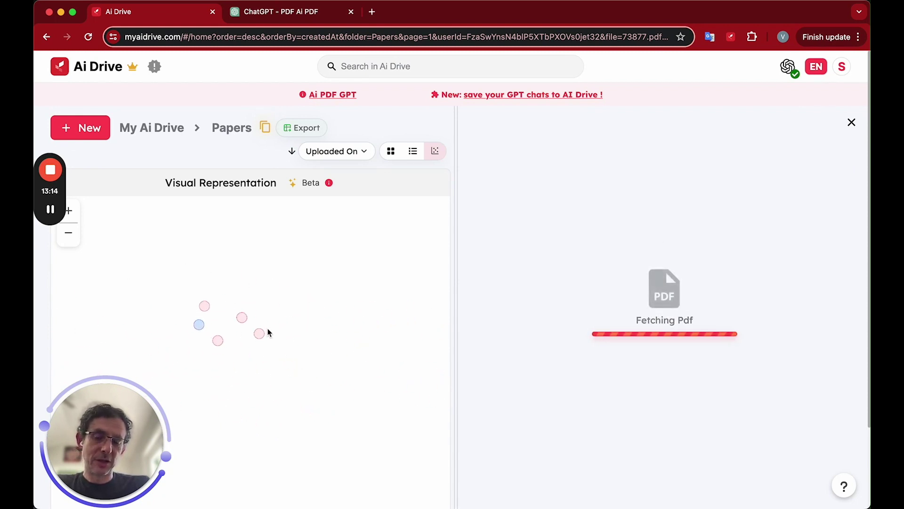
left_click(204, 305)
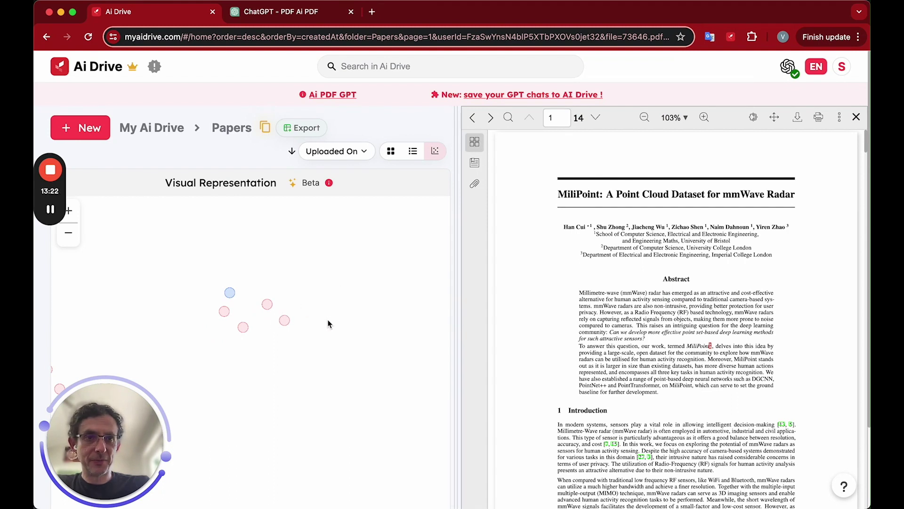
left_click(856, 118)
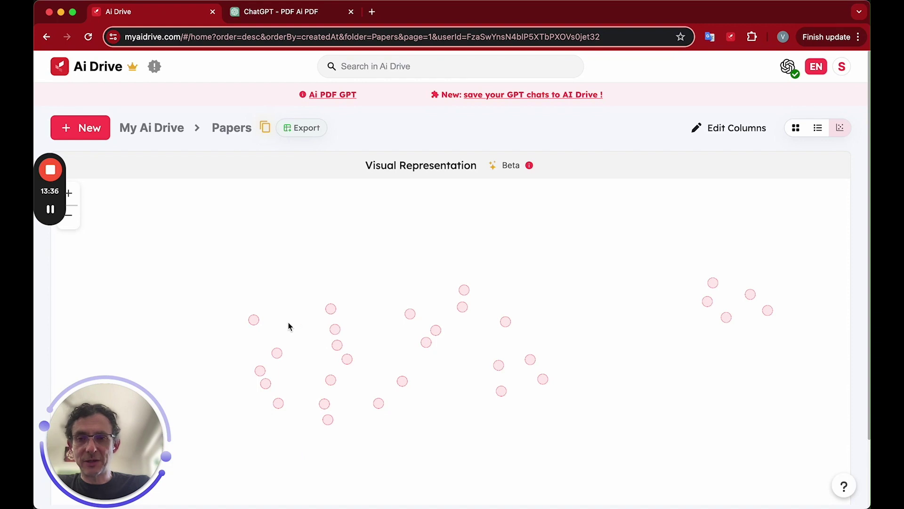
Expand the description of 73823.pdf on the visual map and open its PDF
left_click(254, 320)
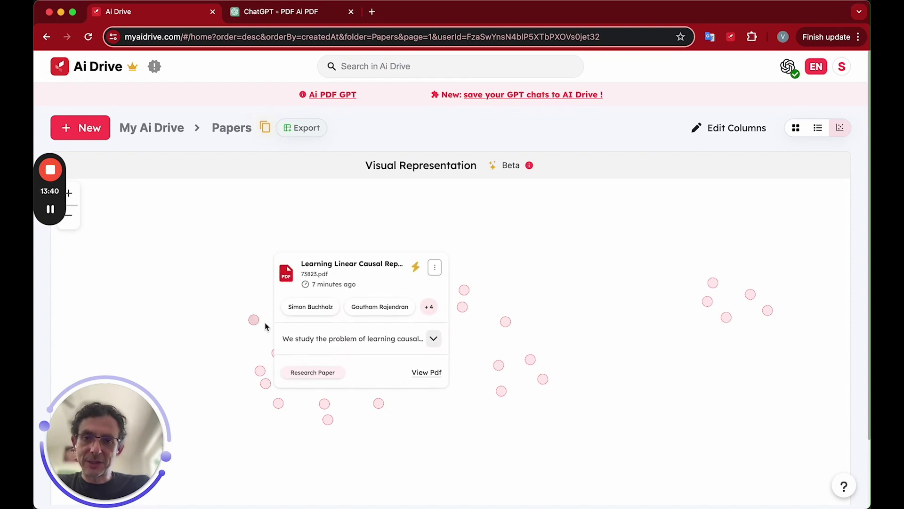
left_click(433, 343)
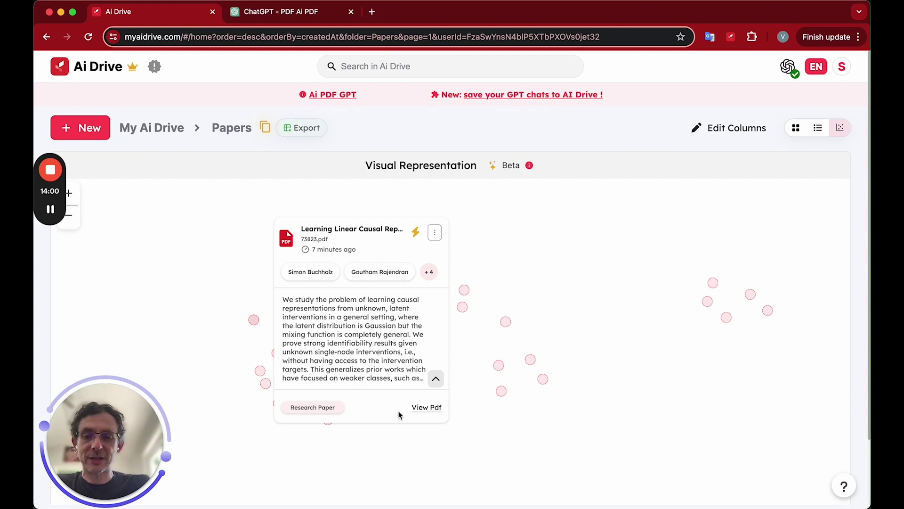
left_click(427, 408)
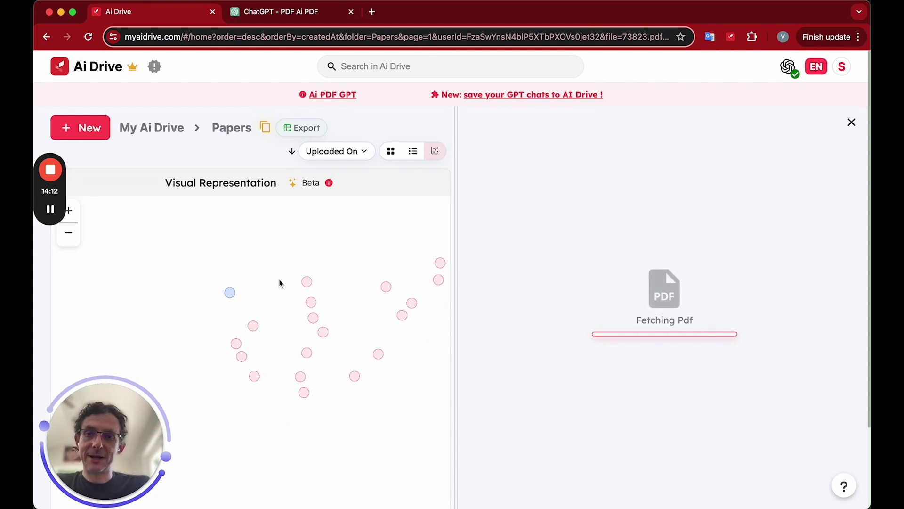
View the nearby papers 73717.pdf and 73820.pdf by choosing their points on the map
left_click(252, 326)
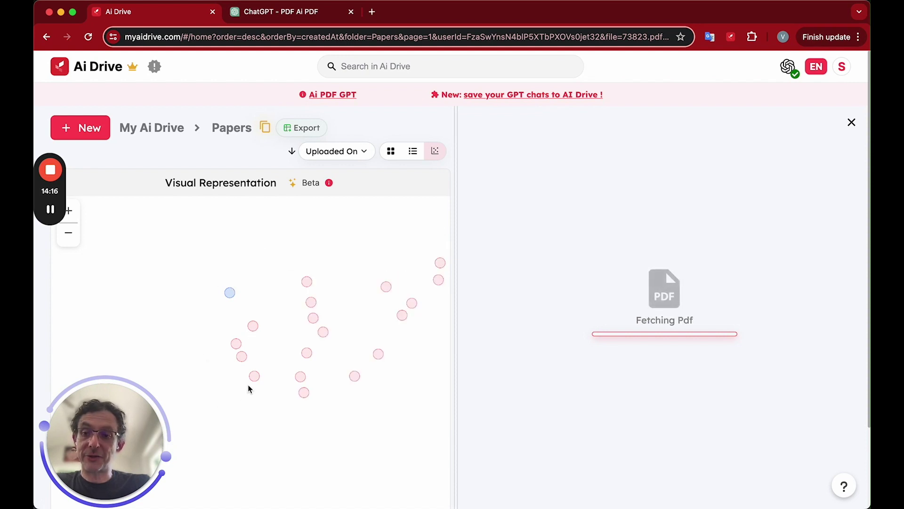
left_click(251, 331)
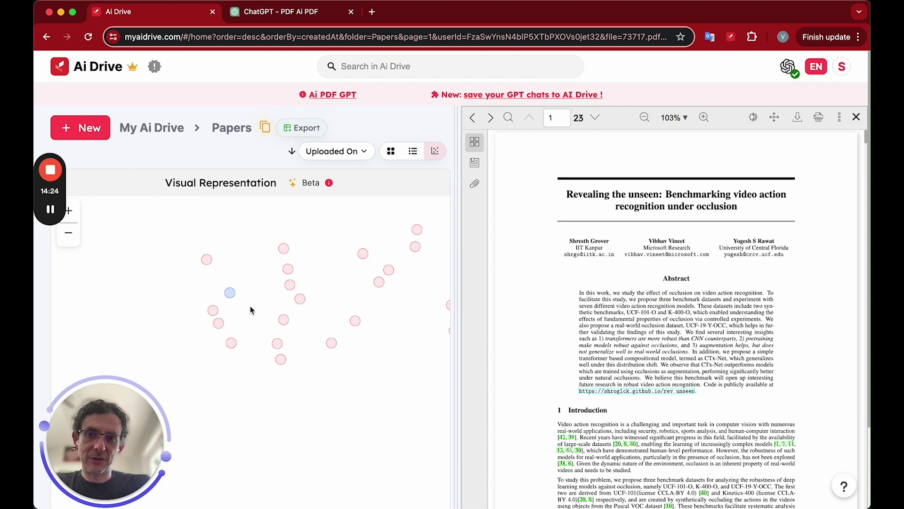
left_click(214, 309)
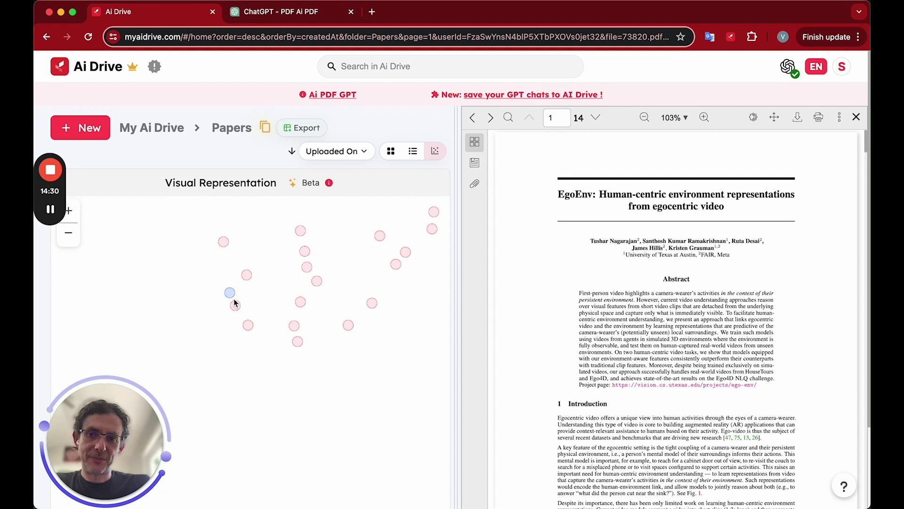
Close the PDF viewer, preview the cards of the neighbouring EgoEnv and EgoTracks papers, and dismiss the preview
left_click(231, 294)
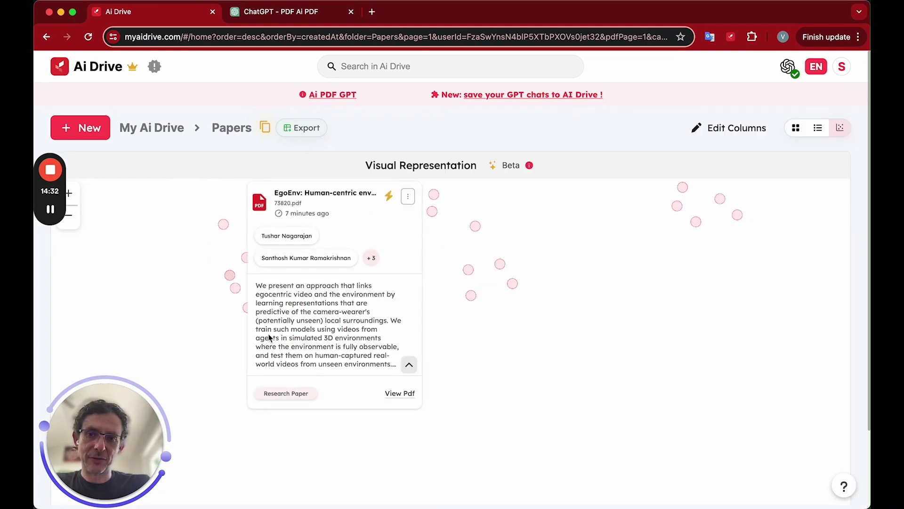
left_click(231, 291)
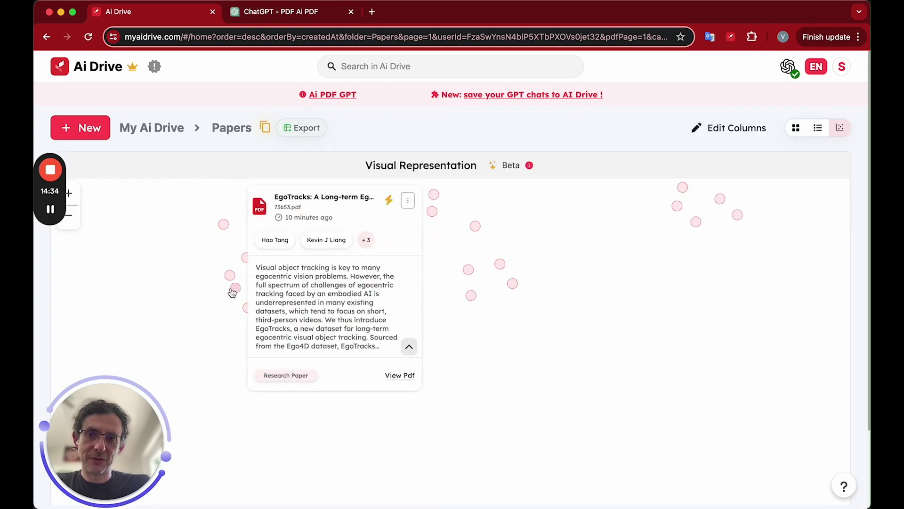
left_click(200, 322)
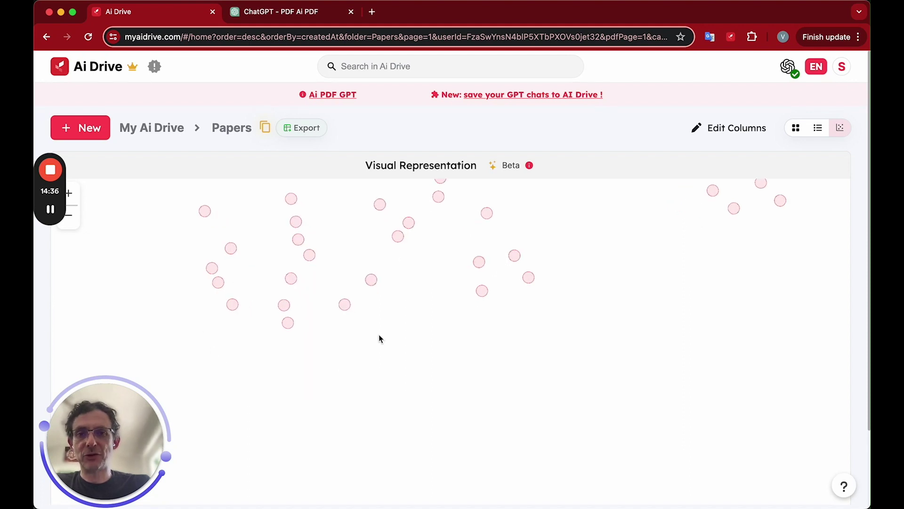
left_click_drag(378, 335, 399, 423)
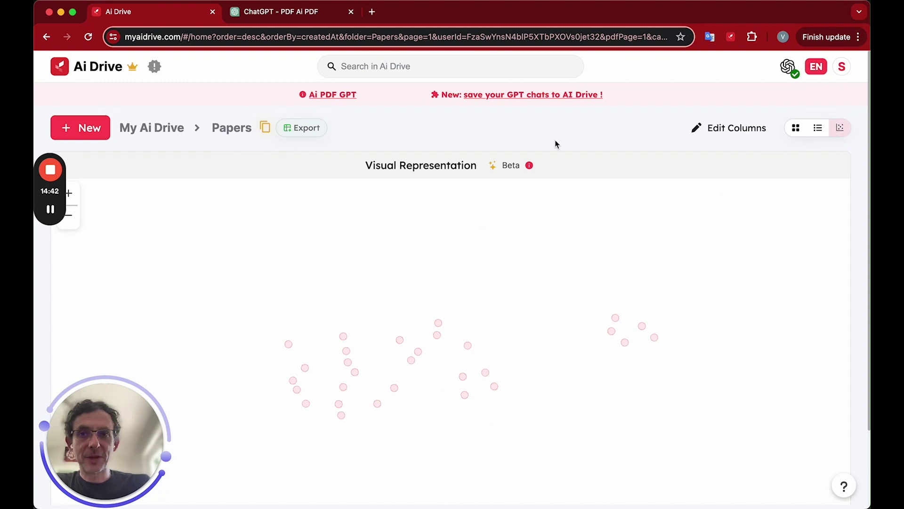
Switch the Papers folder to list view and check the available file actions for 73813.pdf
left_click(820, 129)
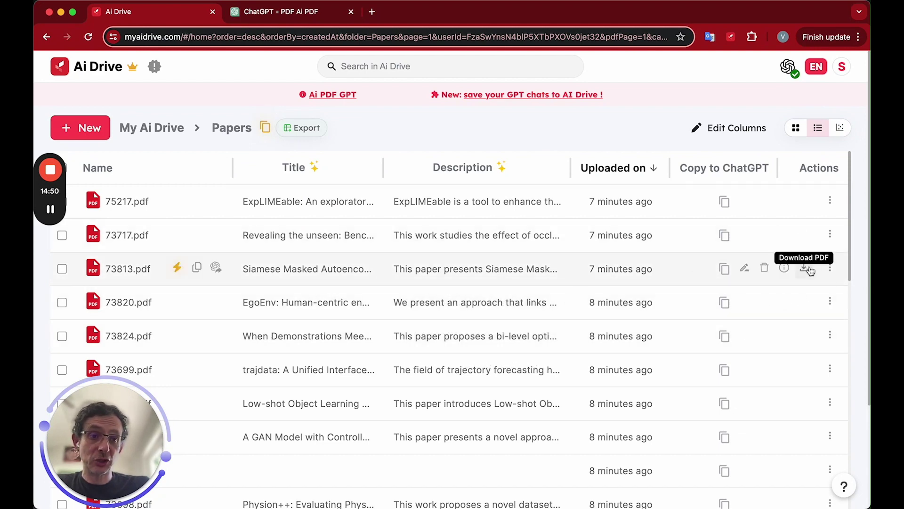
left_click(831, 268)
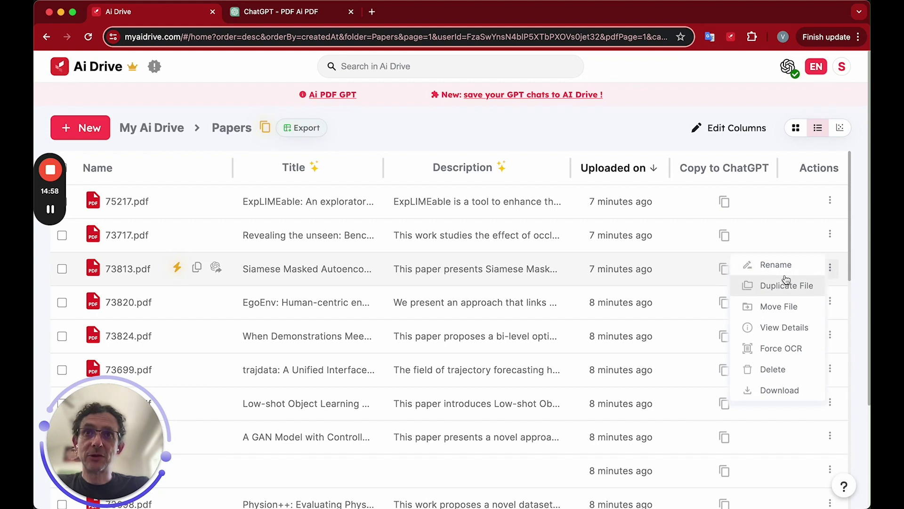
left_click(370, 135)
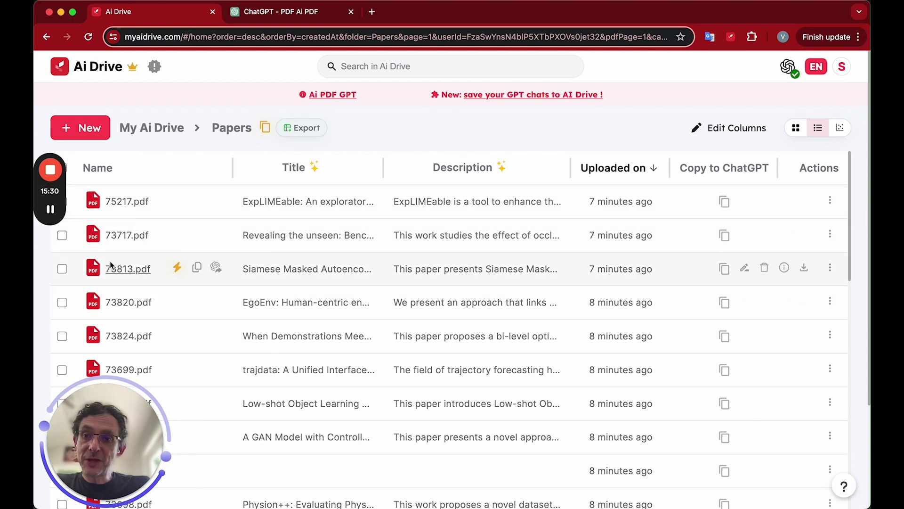
Run a Quick Summary of 73813.pdf with Claude 3 Haiku and the custom prompt "tell me about the methodology used"
left_click(178, 274)
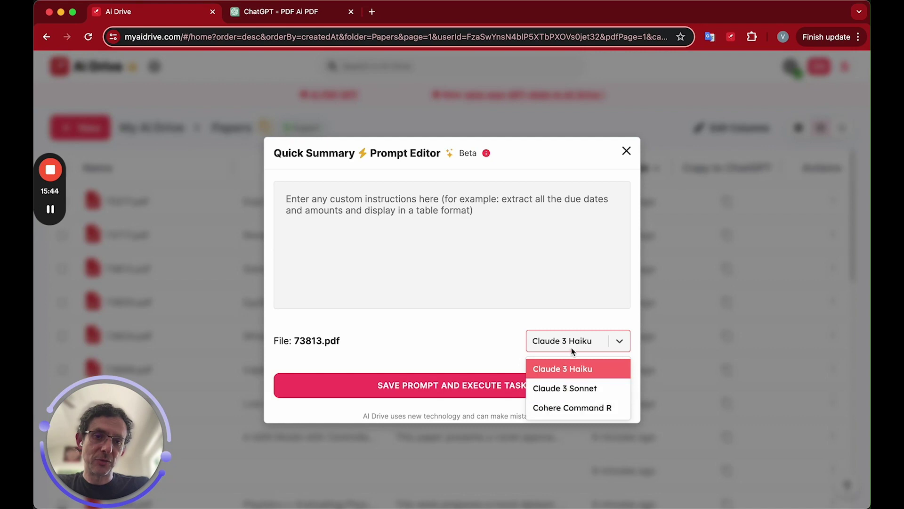
left_click(536, 285)
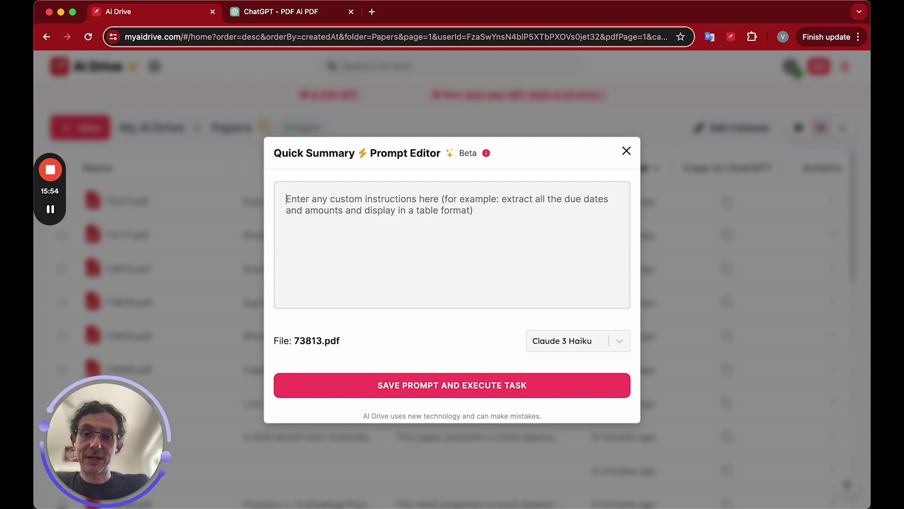
type("s")
key("BackSpace")
type("t")
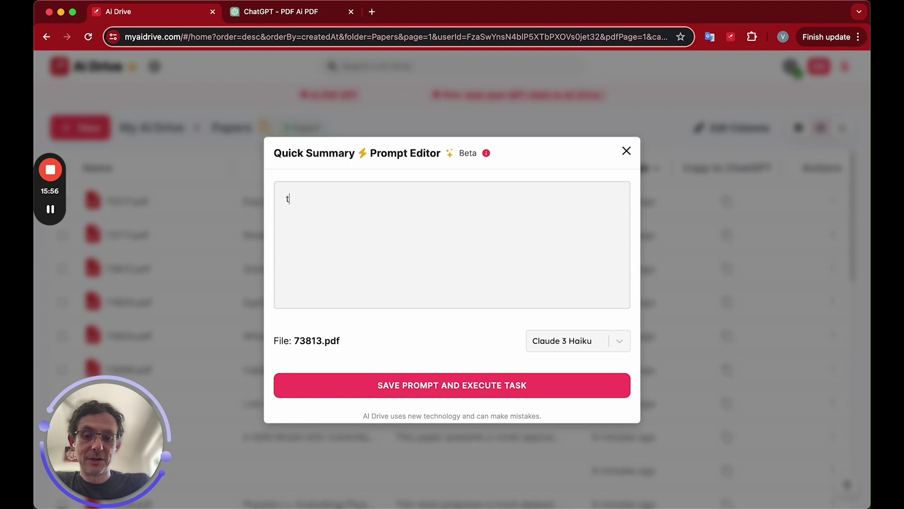
type("ell me about ")
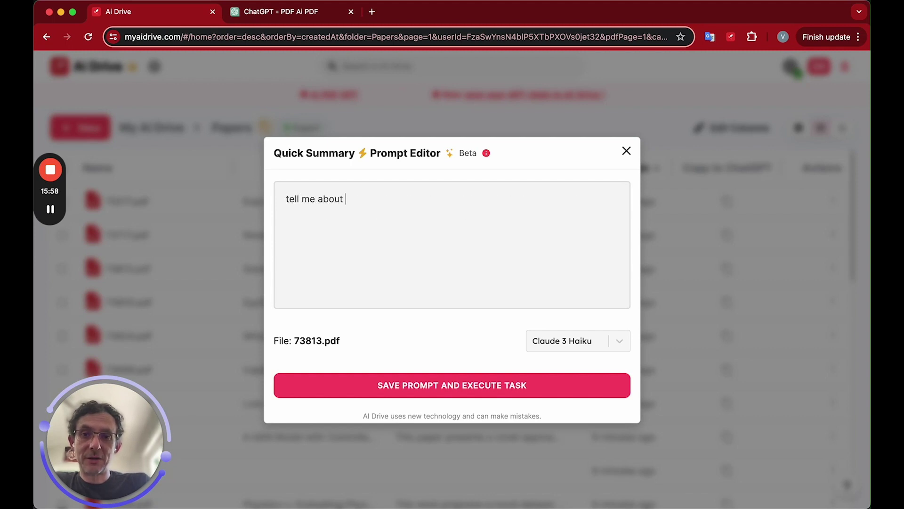
type("the methodol")
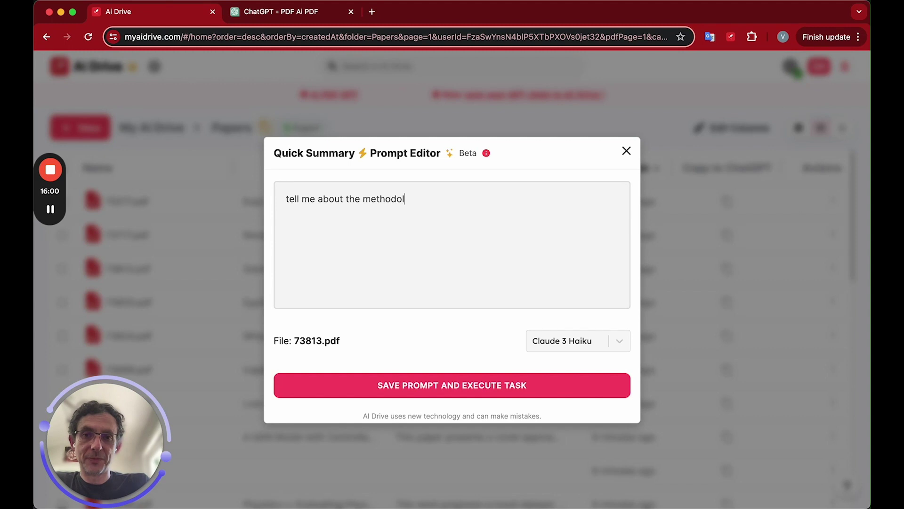
type("ogy used")
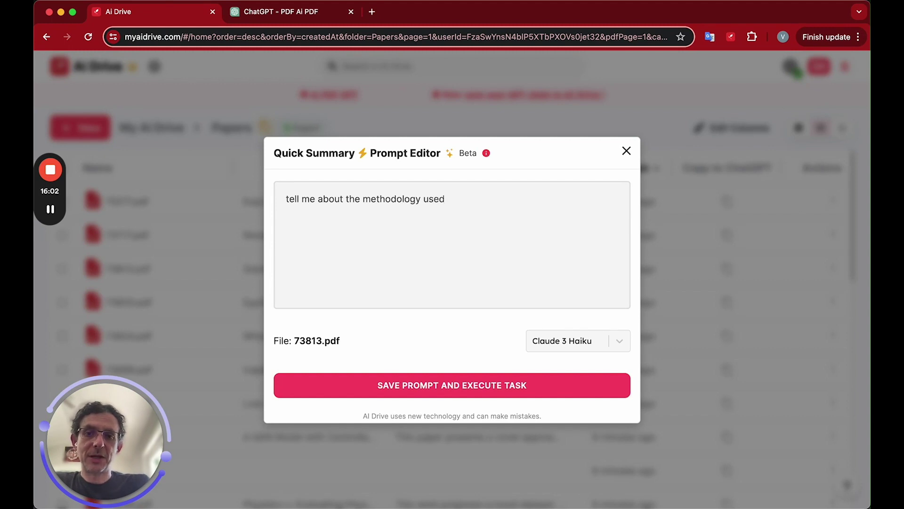
left_click(494, 384)
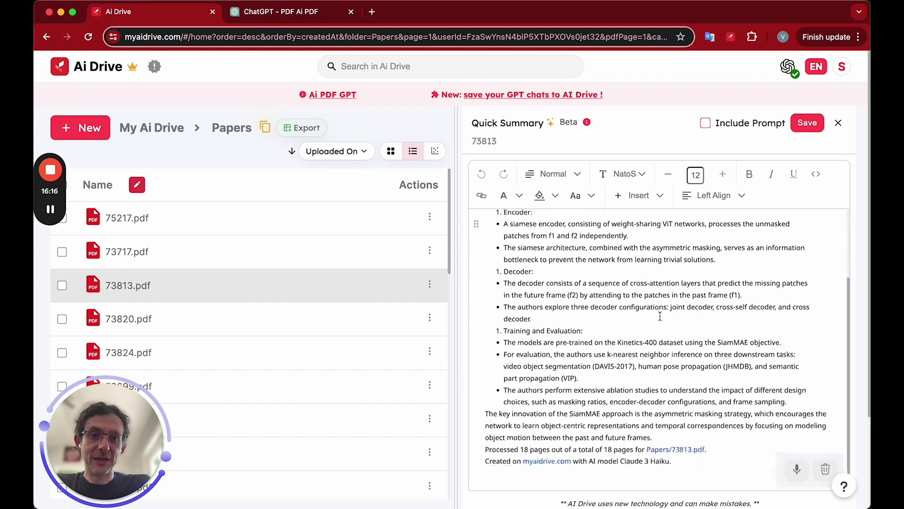
Make the summary's bullet about the three decoder configurations bold
left_click(623, 293)
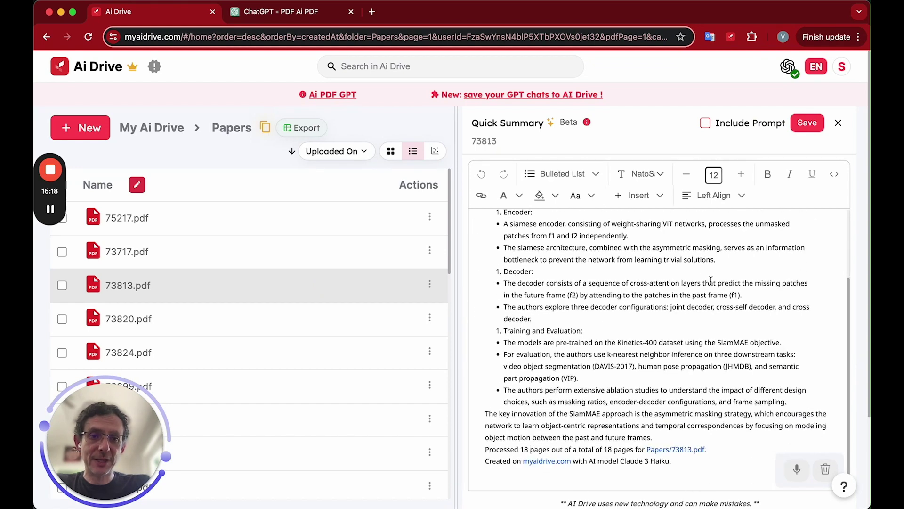
left_click_drag(748, 298, 545, 321)
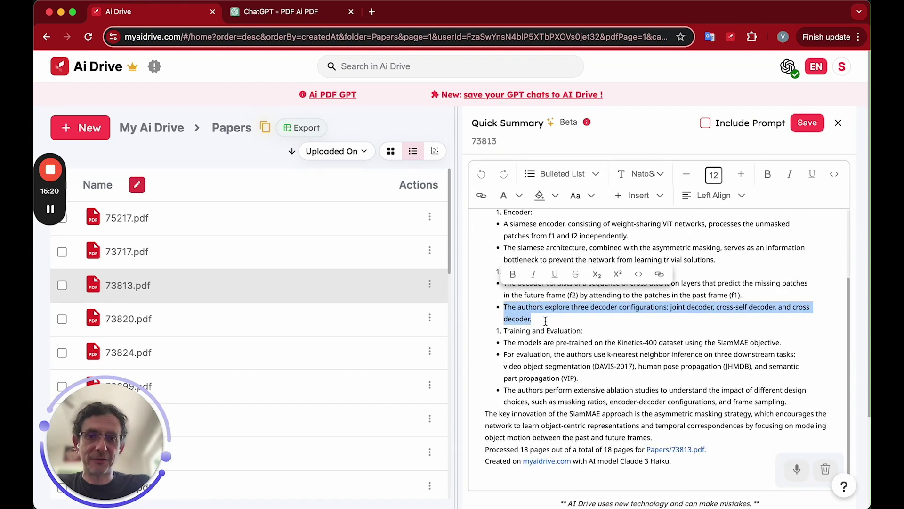
left_click(512, 274)
left_click(673, 270)
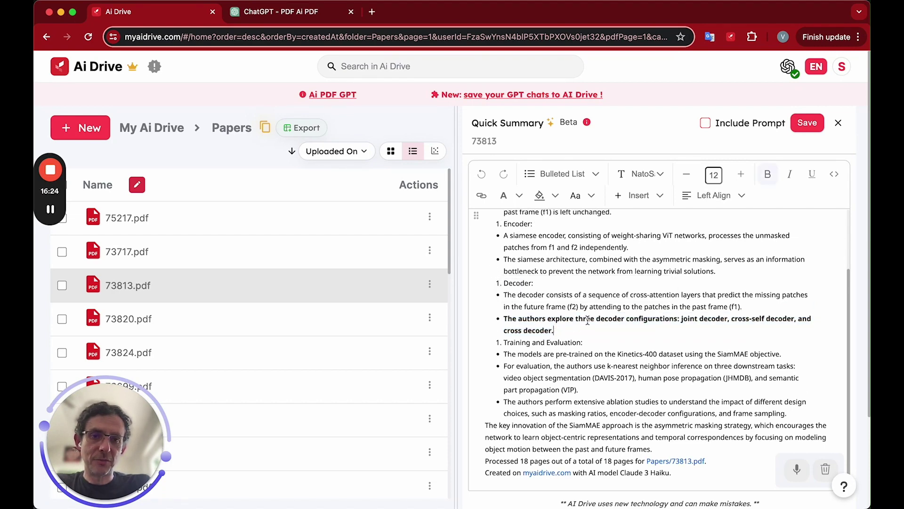
Include the custom prompt in the summary and save it as a PDF named Summary of 73813 in the Papers folder
scroll(669, 266, "up", 3)
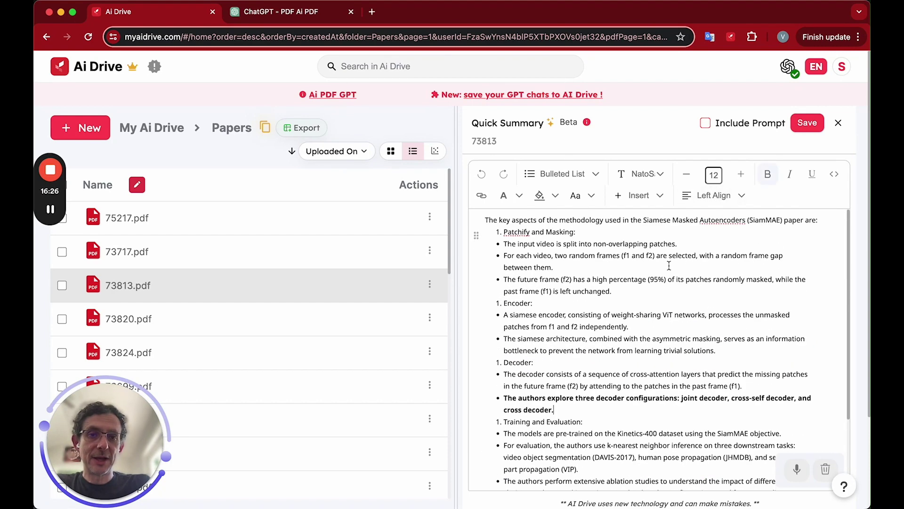
left_click(705, 123)
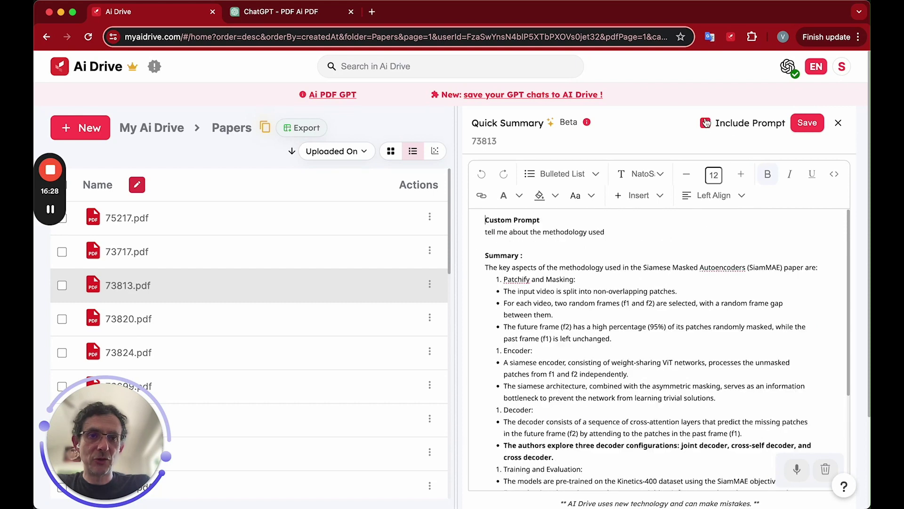
scroll(618, 324, "down", 3)
scroll(618, 324, "down", 5)
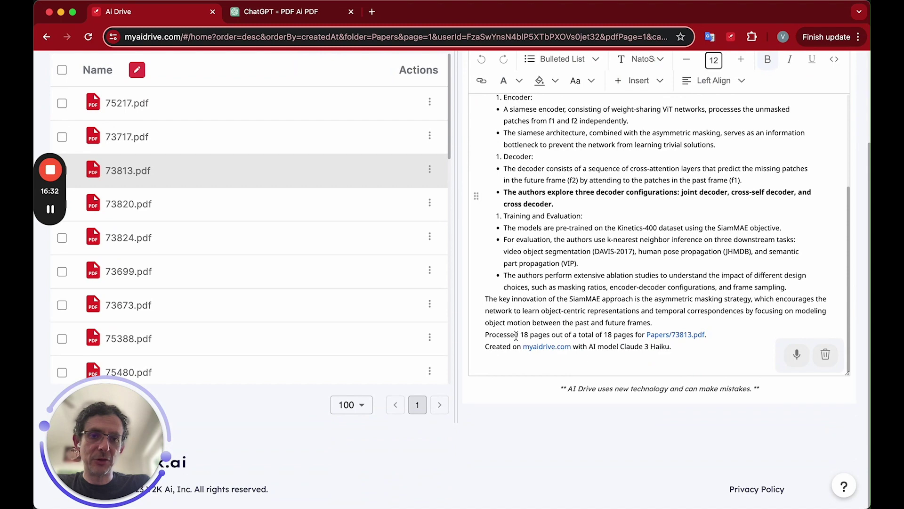
scroll(644, 227, "up", 5)
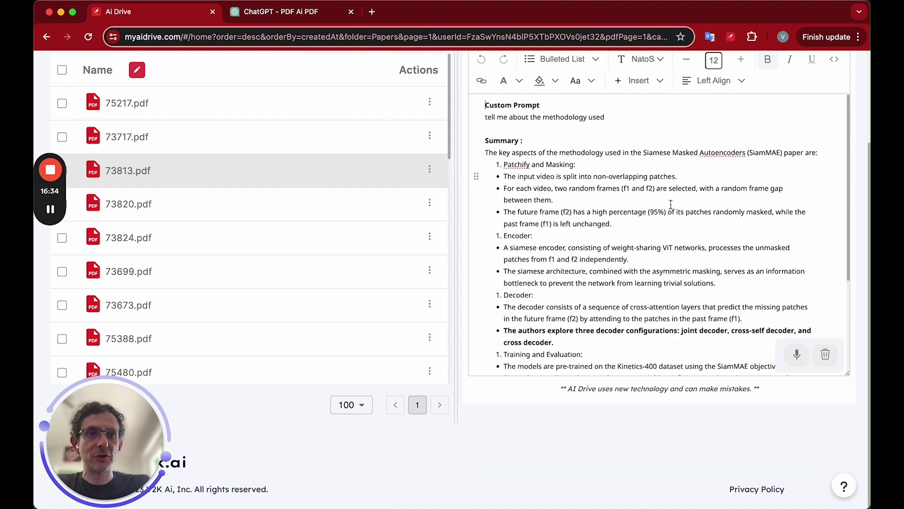
scroll(671, 204, "up", 3)
left_click(810, 126)
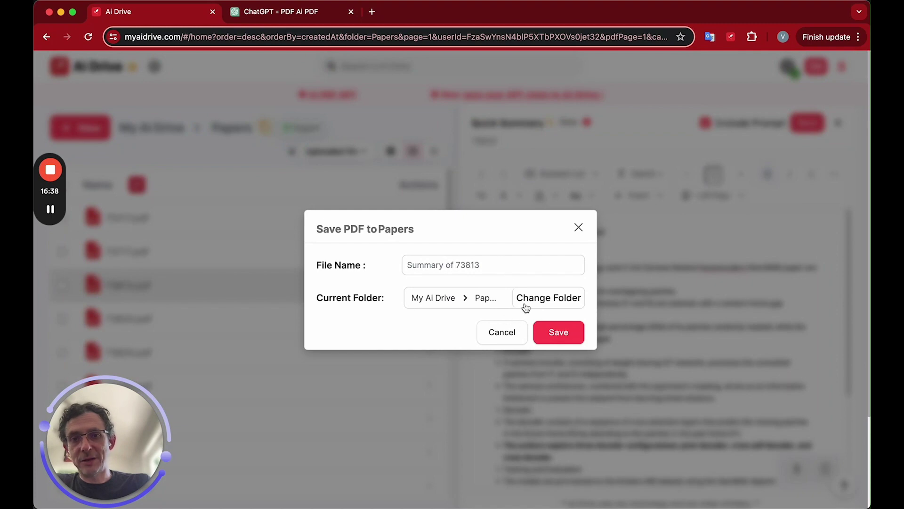
left_click(550, 329)
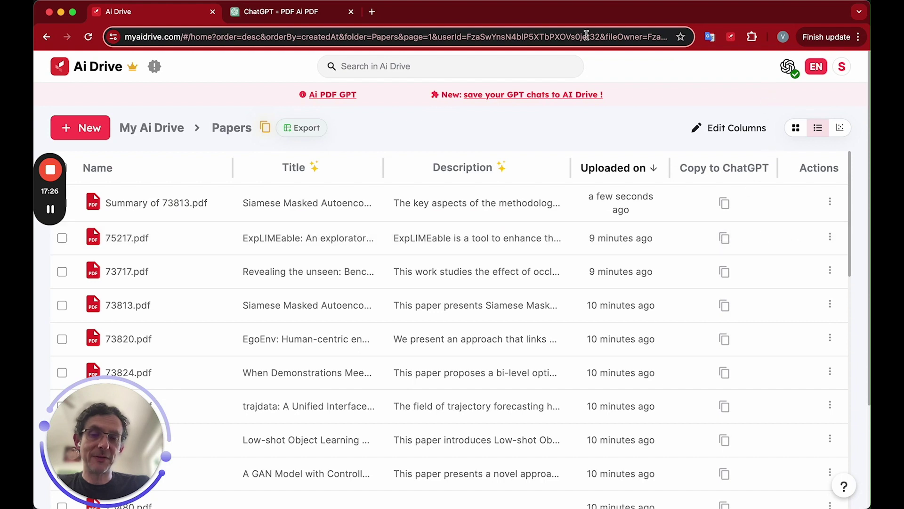
mouse_move(533, 283)
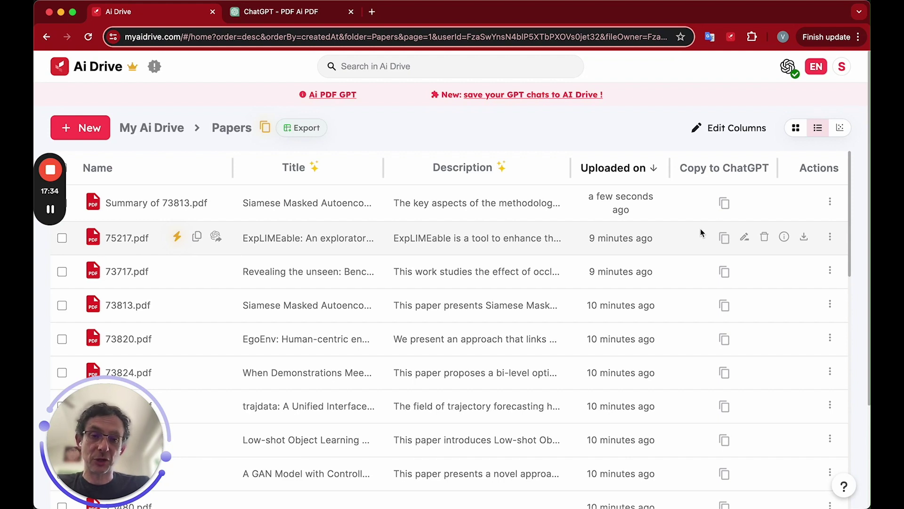
left_click(789, 67)
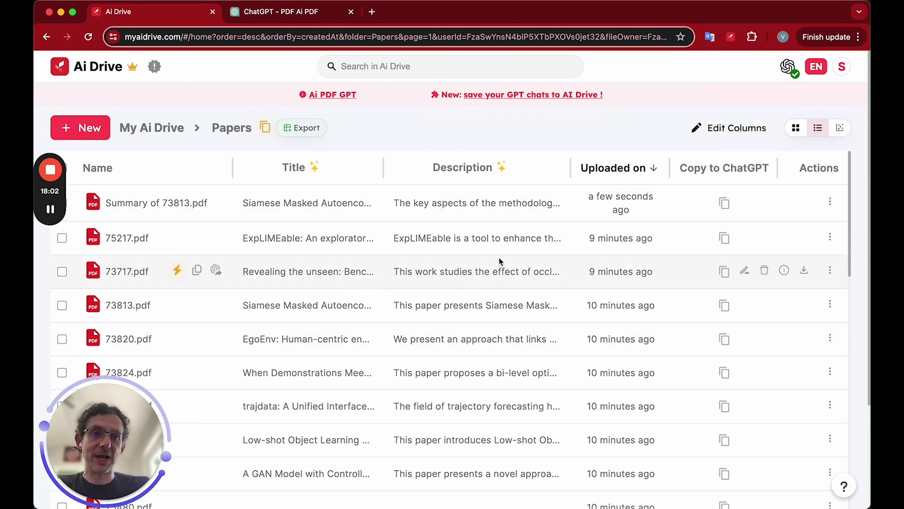
Switch the interface language to Brazilian-Portuguese, and set it back to English
left_click(817, 71)
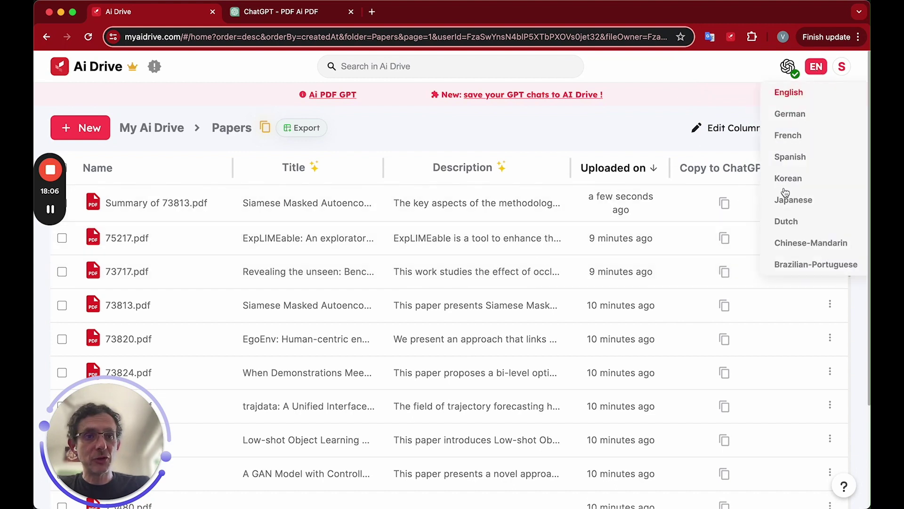
left_click(788, 265)
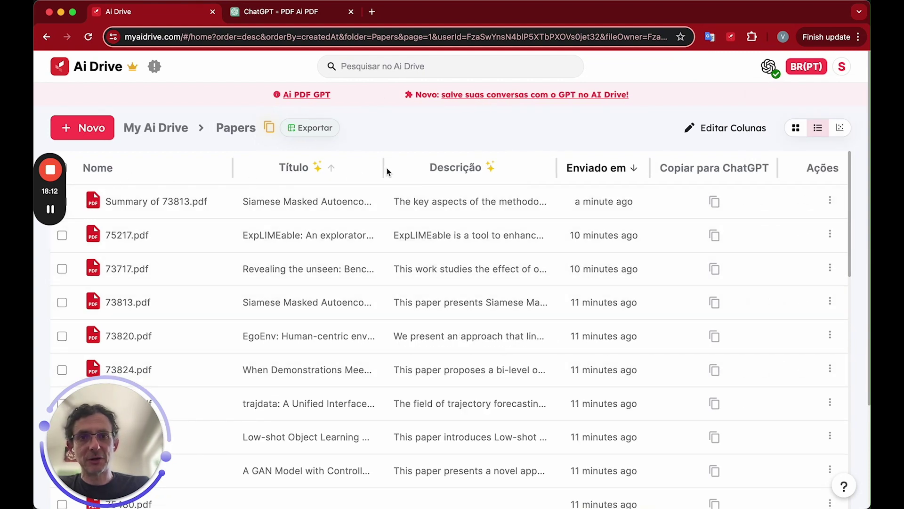
left_click(796, 64)
left_click(798, 93)
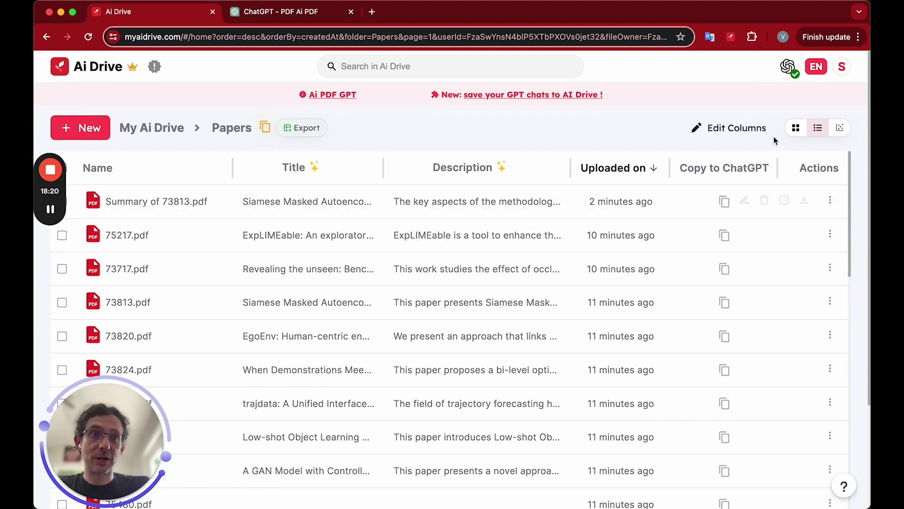
Open the account page and view its account details, subscriptions and usage sections
left_click(843, 72)
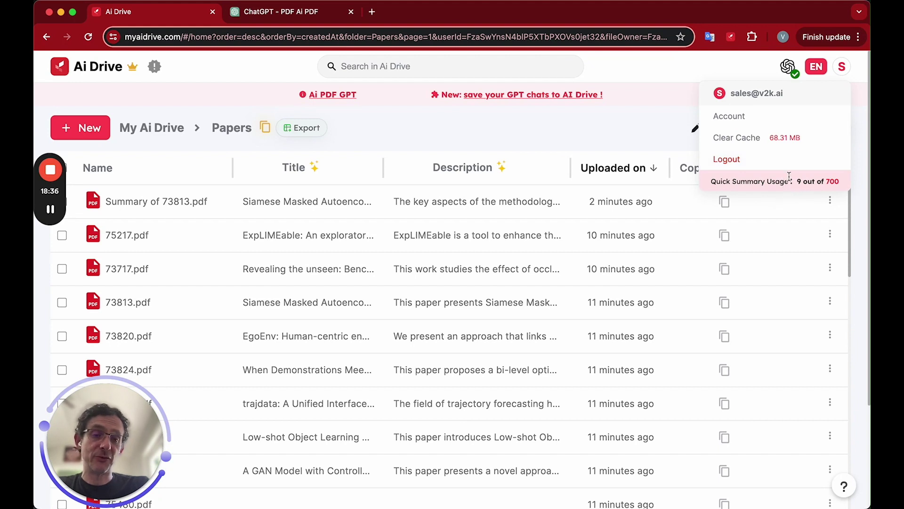
left_click(741, 118)
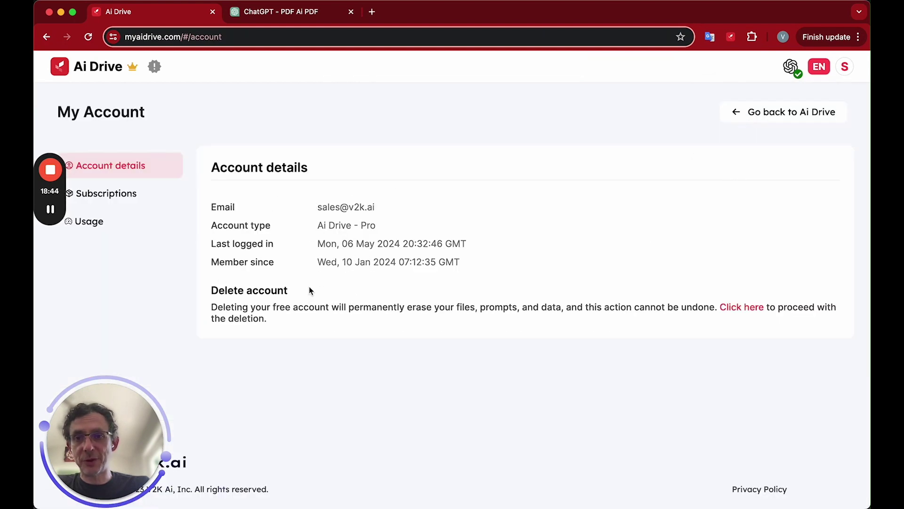
left_click(118, 197)
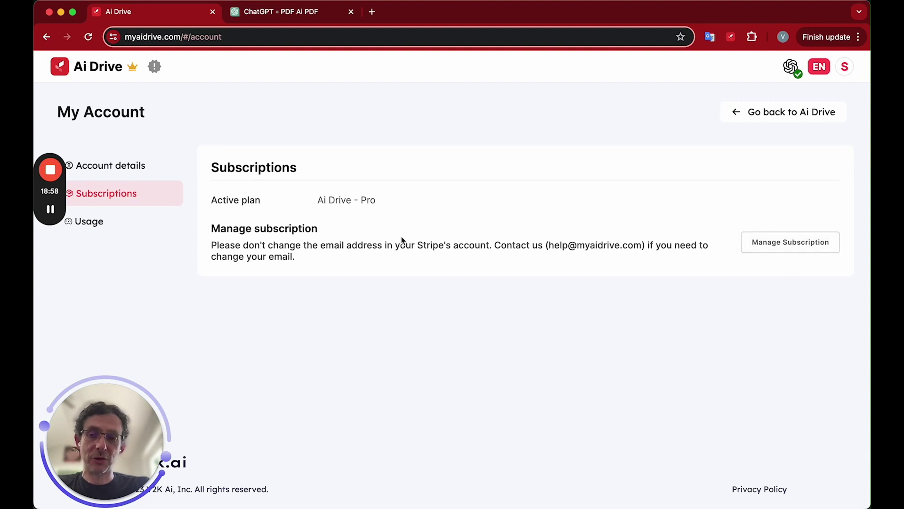
left_click(124, 229)
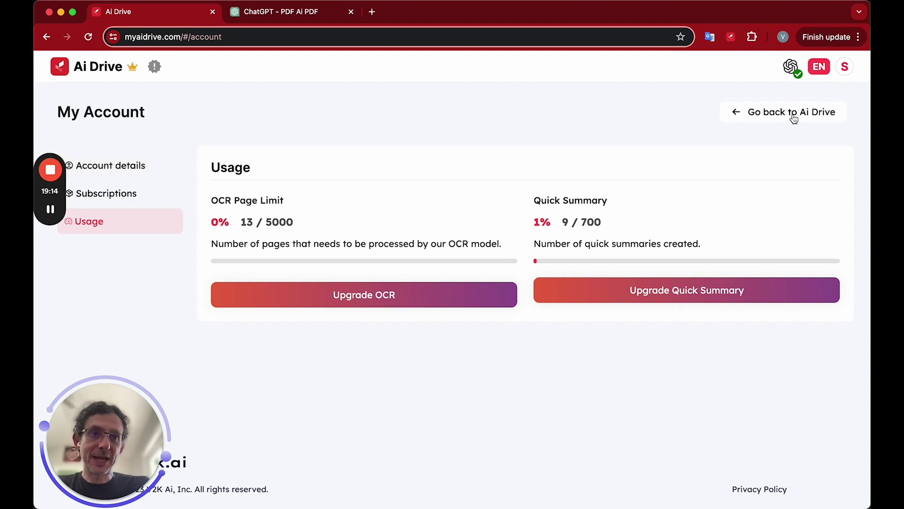
Check the Clear Cache option among the profile options, dismiss them, and return to the account details section
left_click(846, 73)
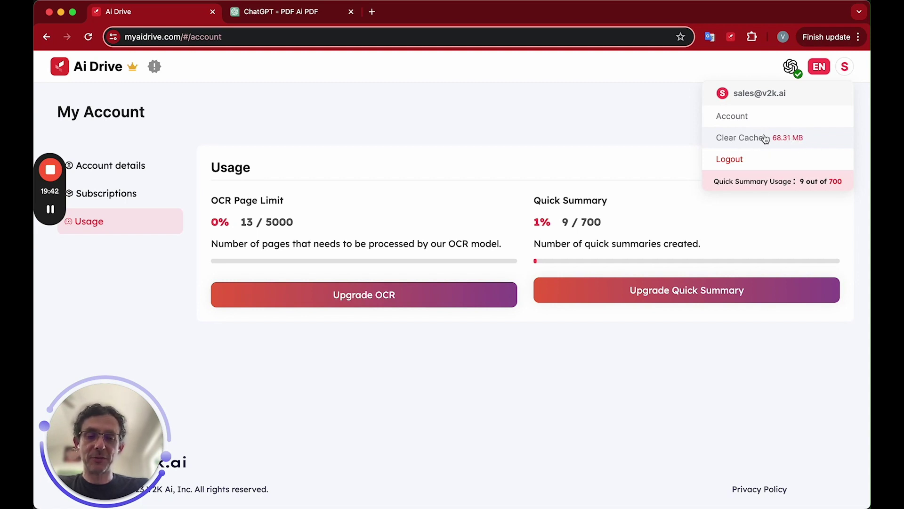
left_click(667, 167)
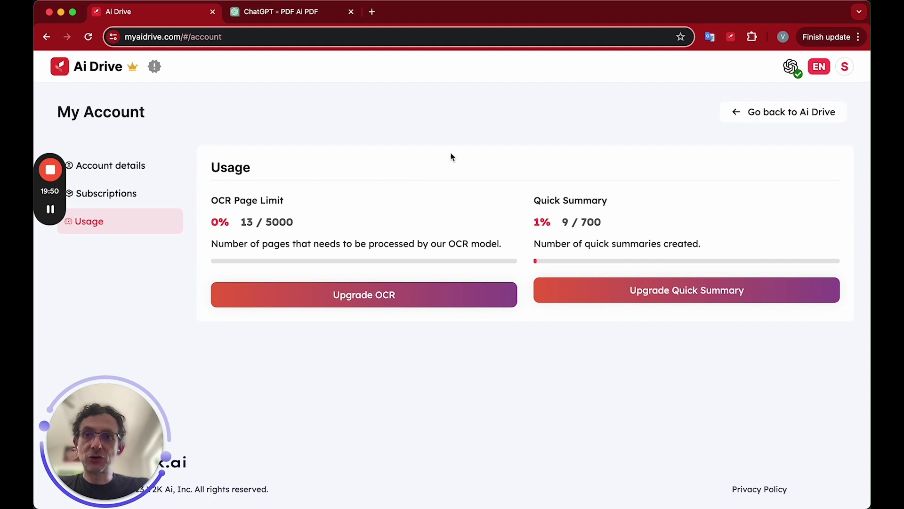
left_click(845, 68)
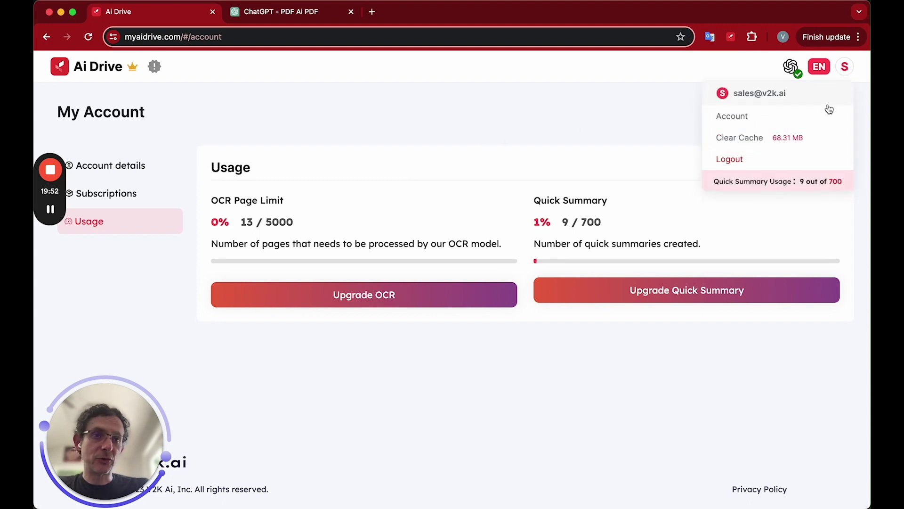
left_click(783, 120)
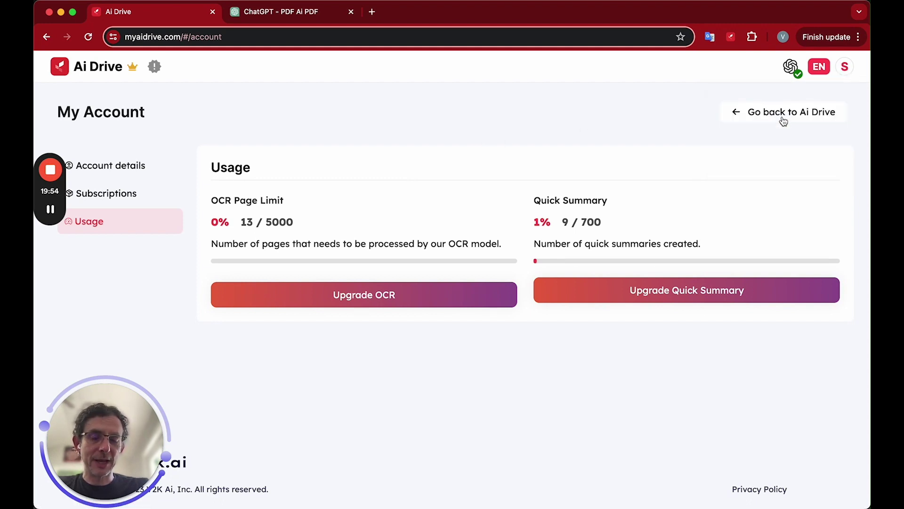
left_click(144, 174)
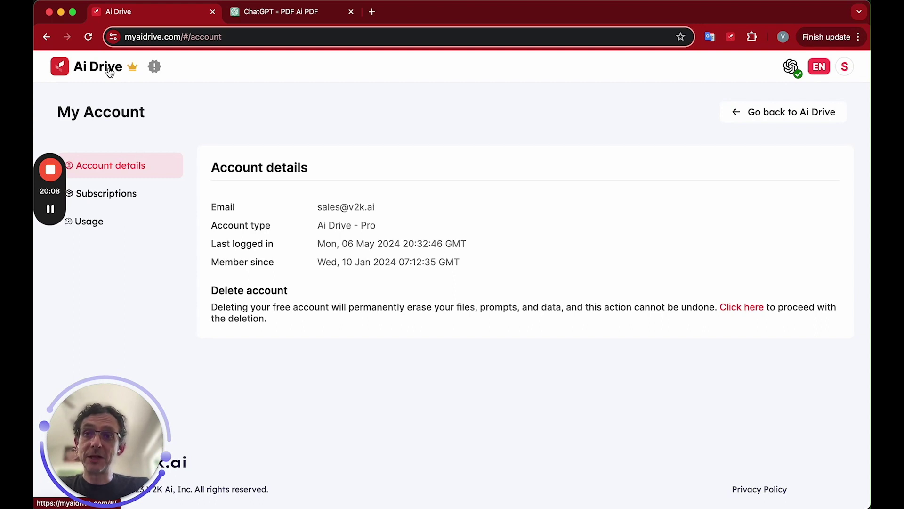
Open the release notes and look through the listed features and bug fixes
left_click(154, 67)
scroll(383, 242, "down", 20)
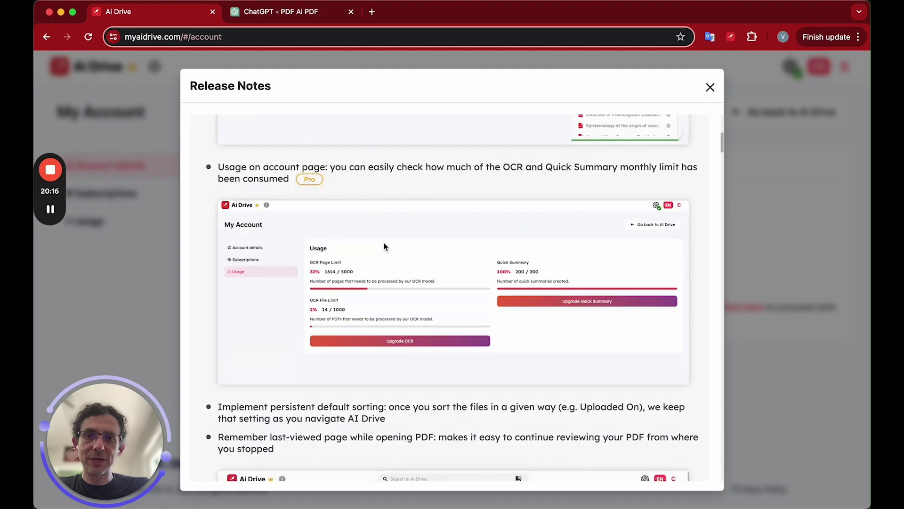
scroll(385, 245, "down", 10)
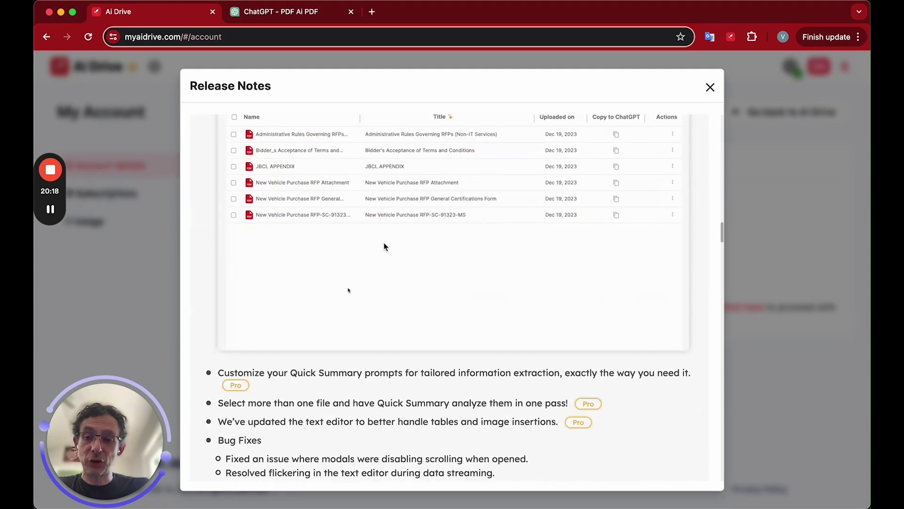
Review the remaining release notes, close them, and return to the My Ai Drive file list
scroll(383, 245, "up", 1)
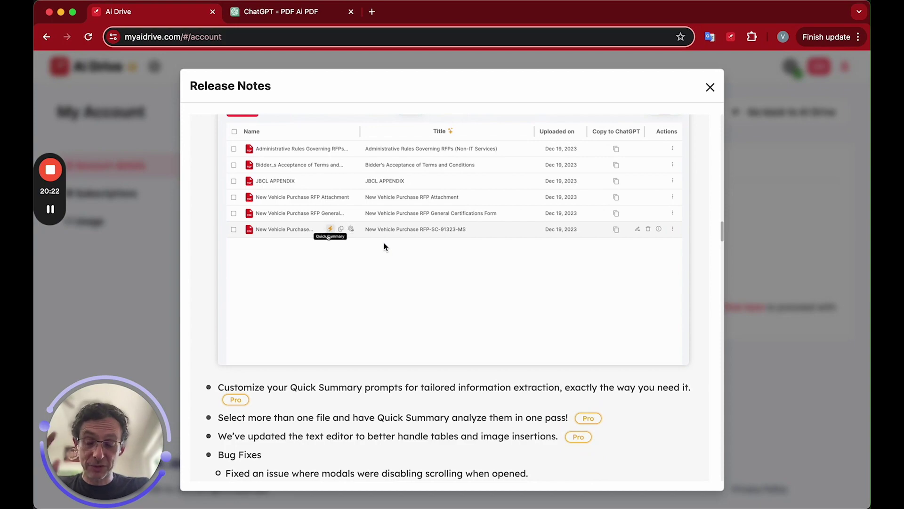
scroll(384, 242, "down", 15)
scroll(438, 157, "up", 5)
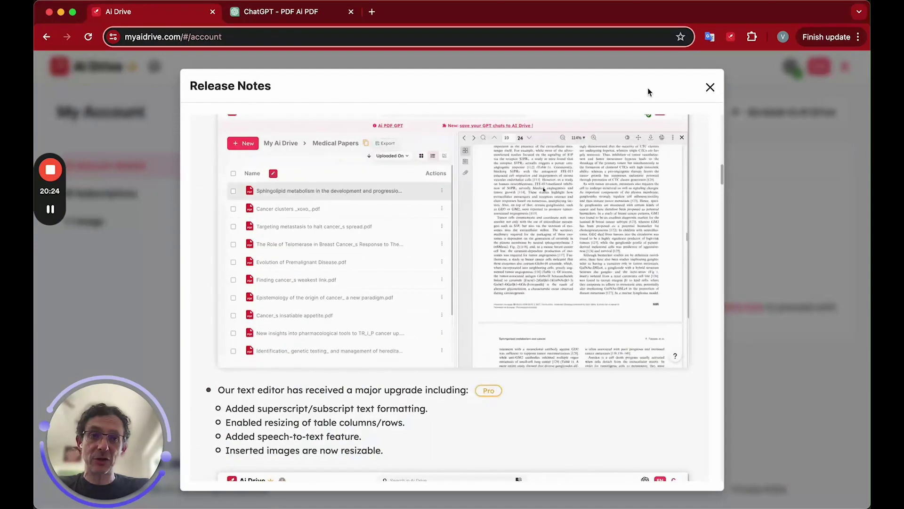
scroll(557, 141, "up", 10)
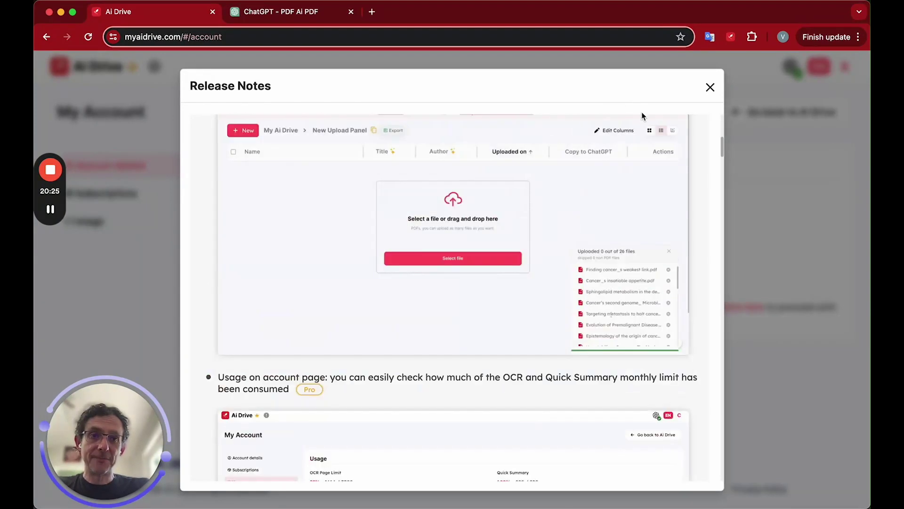
left_click(708, 90)
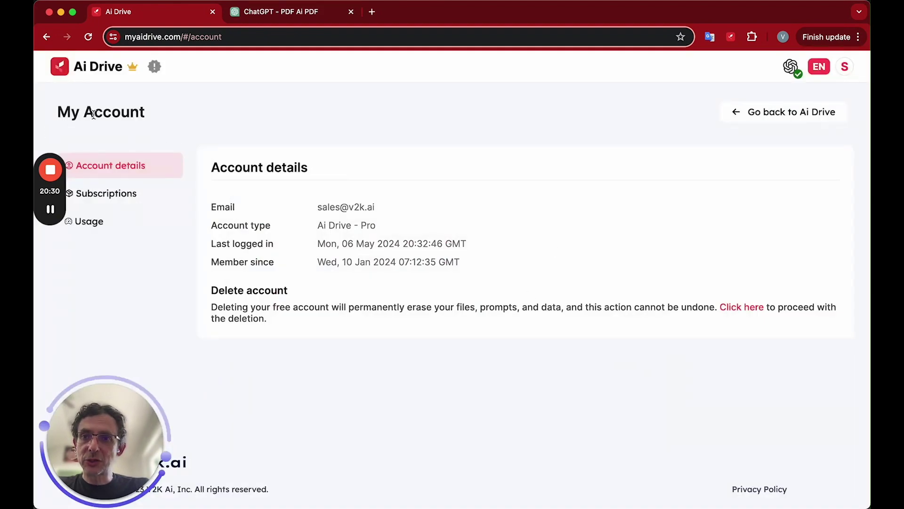
left_click(116, 74)
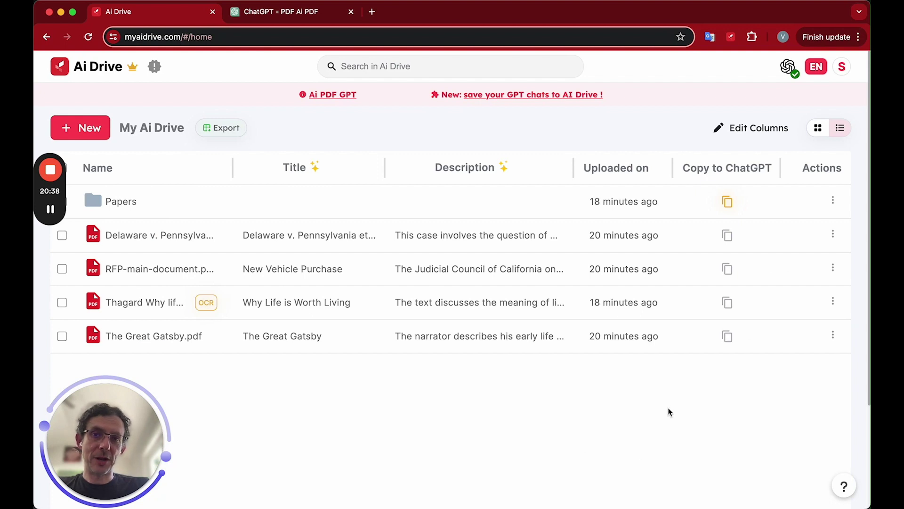
left_click(838, 481)
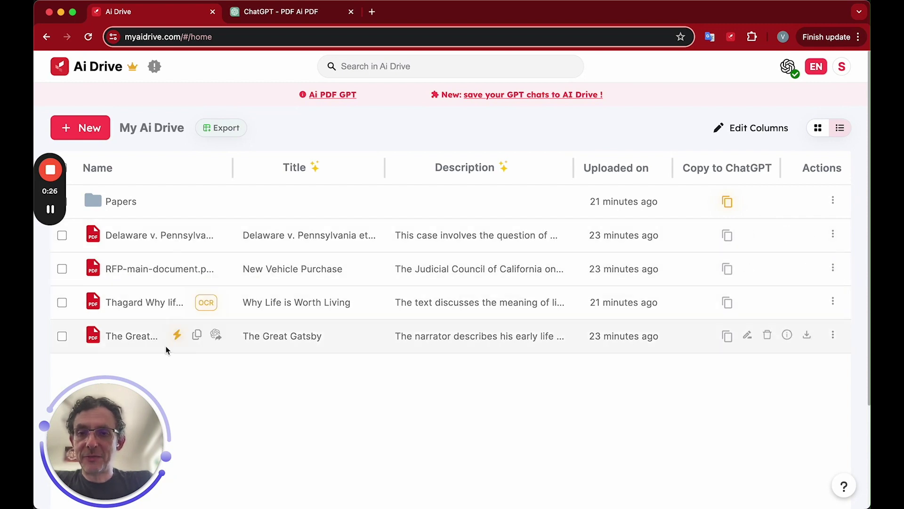
Open The Great Gatsby.pdf in the PDF Ai PDF chat on ChatGPT and send the prompt "summary"
left_click(216, 339)
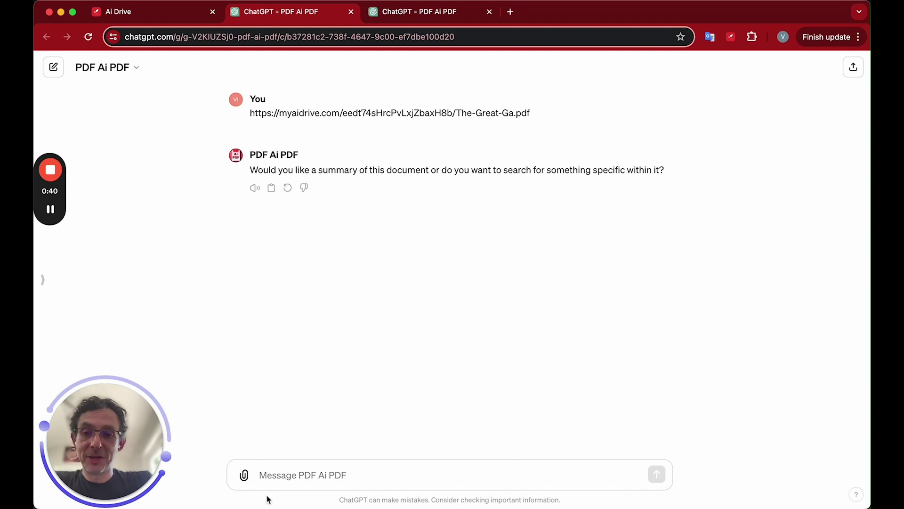
left_click(313, 470)
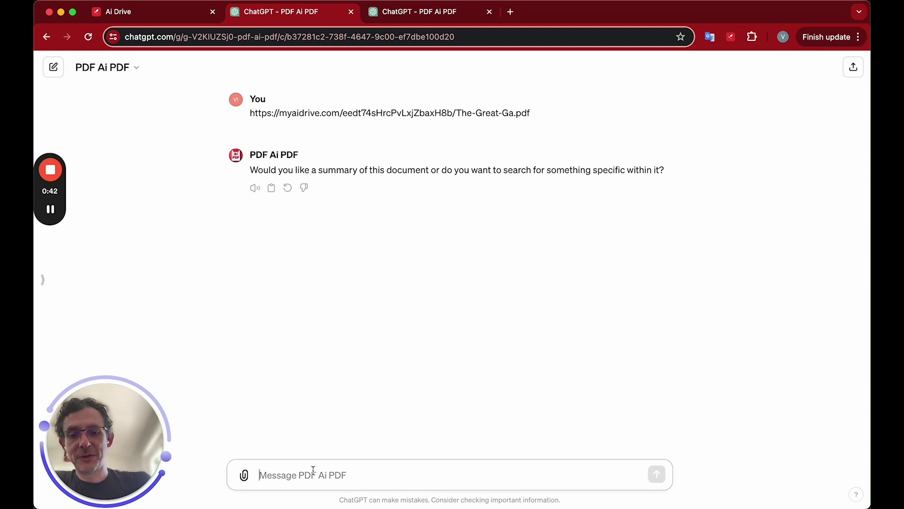
type("summary")
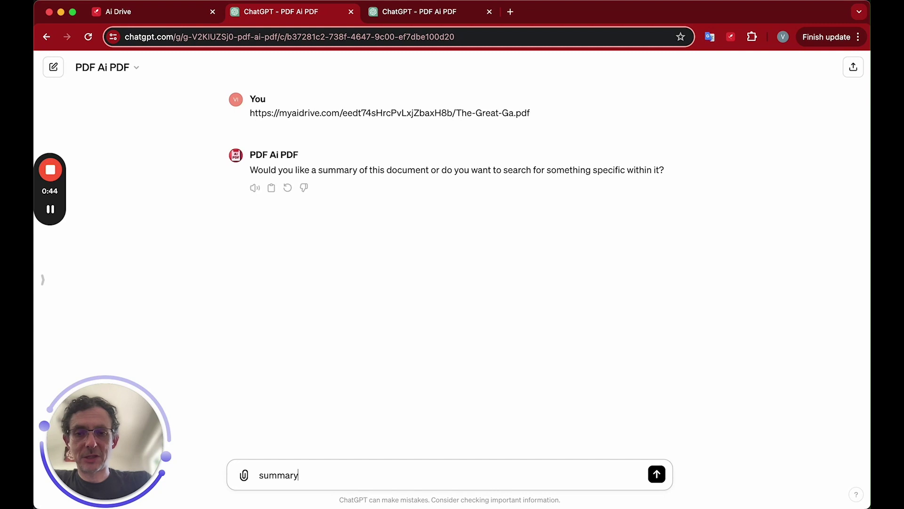
key("Return")
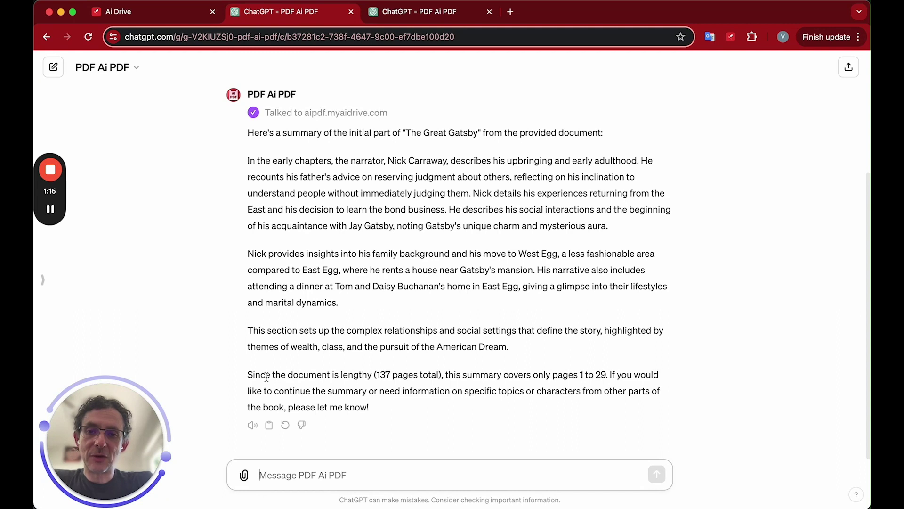
Check the page coverage noted at the end of the reply and send the prompt "continue the summary"
left_click_drag(254, 375, 406, 372)
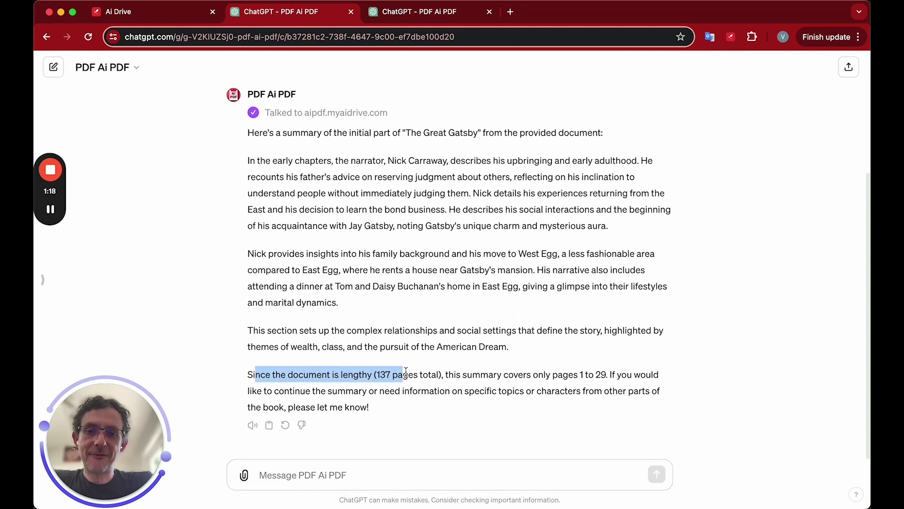
left_click(606, 371)
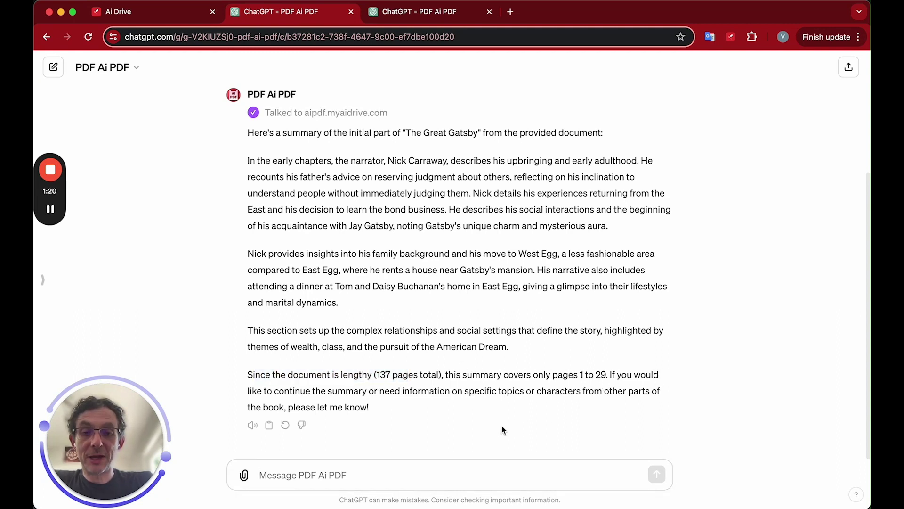
left_click(378, 473)
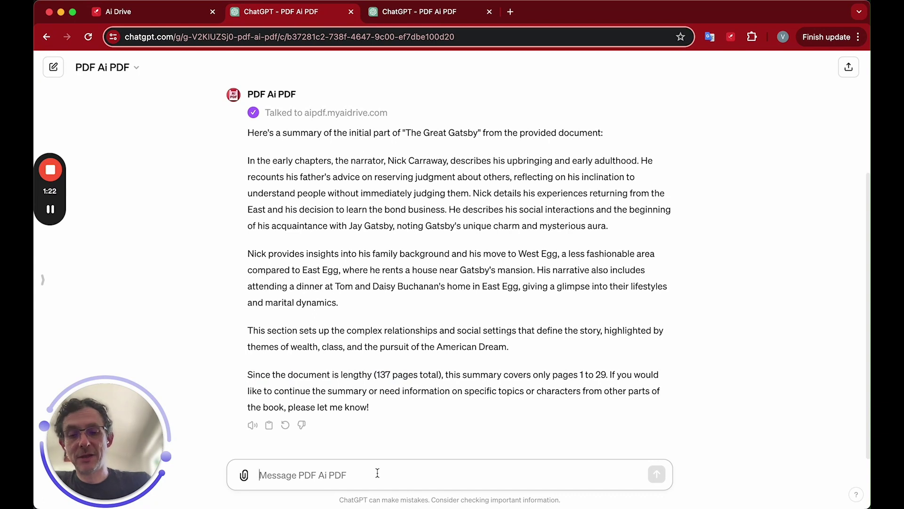
type("cnontin")
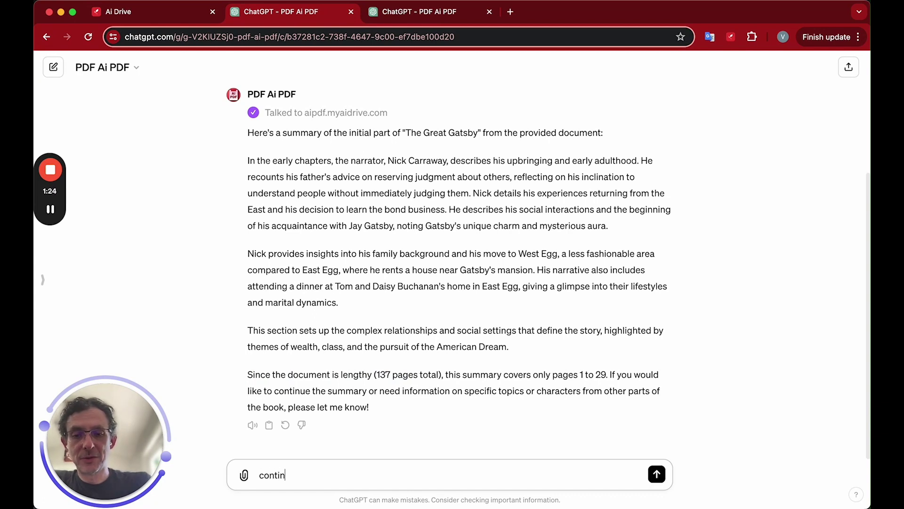
type("ue the summary")
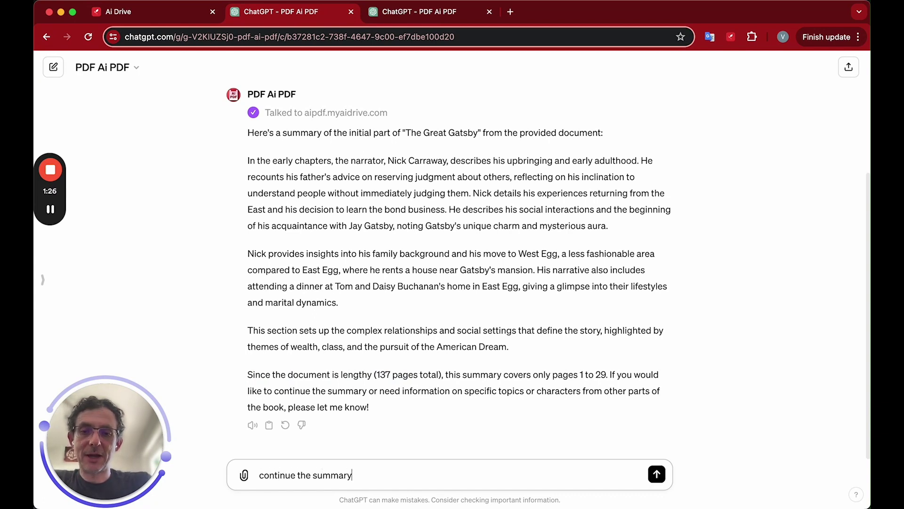
key("Return")
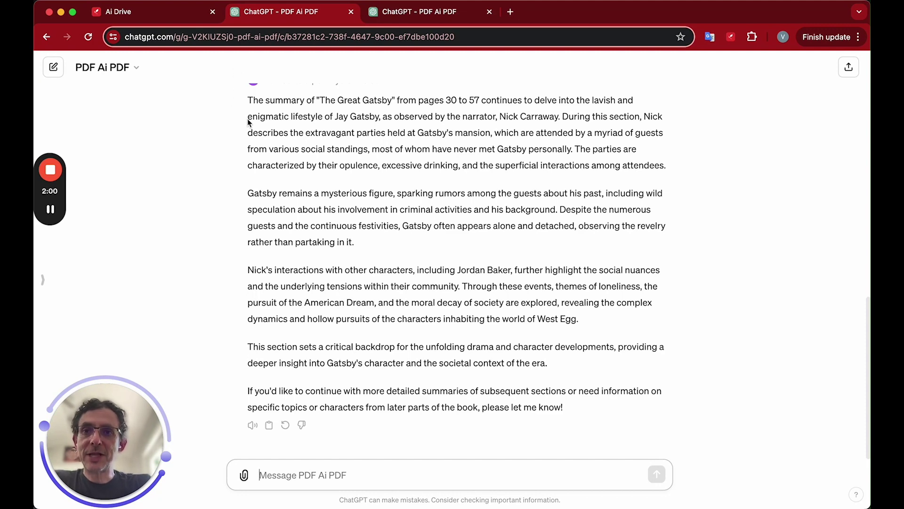
Back in Ai Drive, save the prompt "Extract the key information for this RFP" for RFP-main-document.pdf and copy it for ChatGPT
left_click(185, 14)
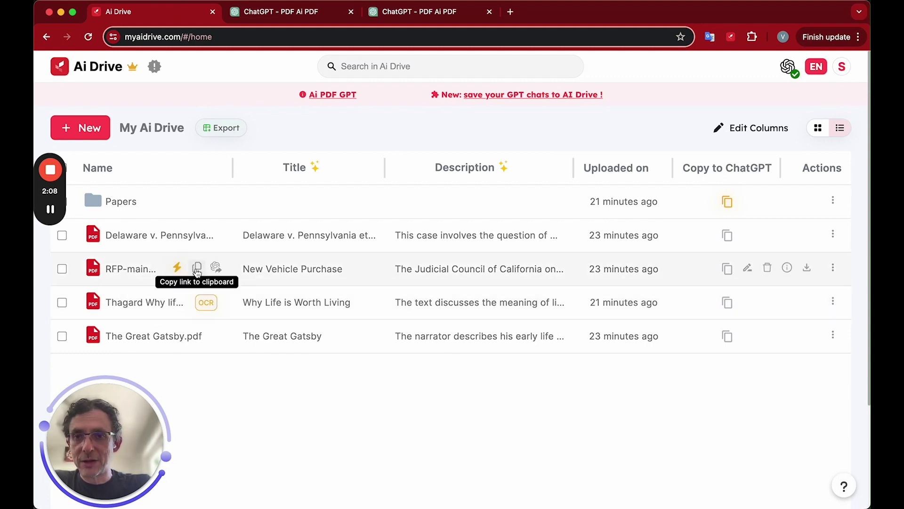
left_click(197, 269)
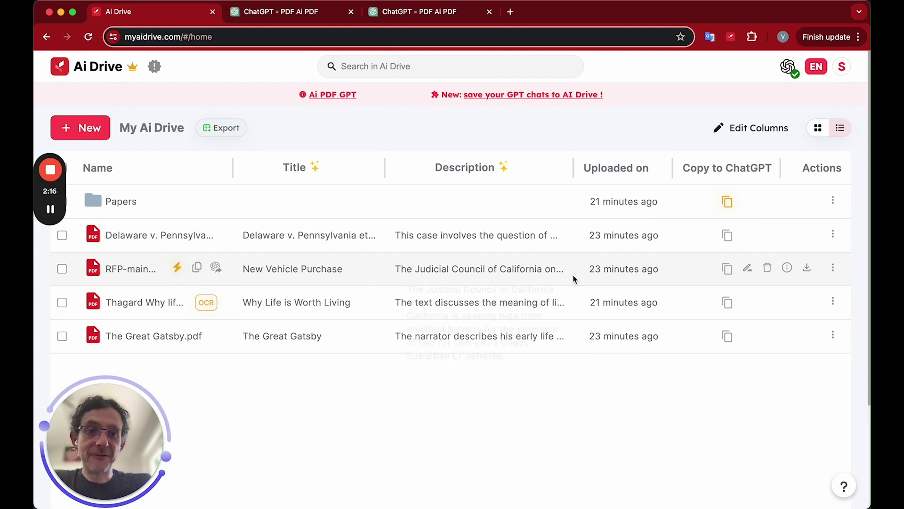
left_click(725, 270)
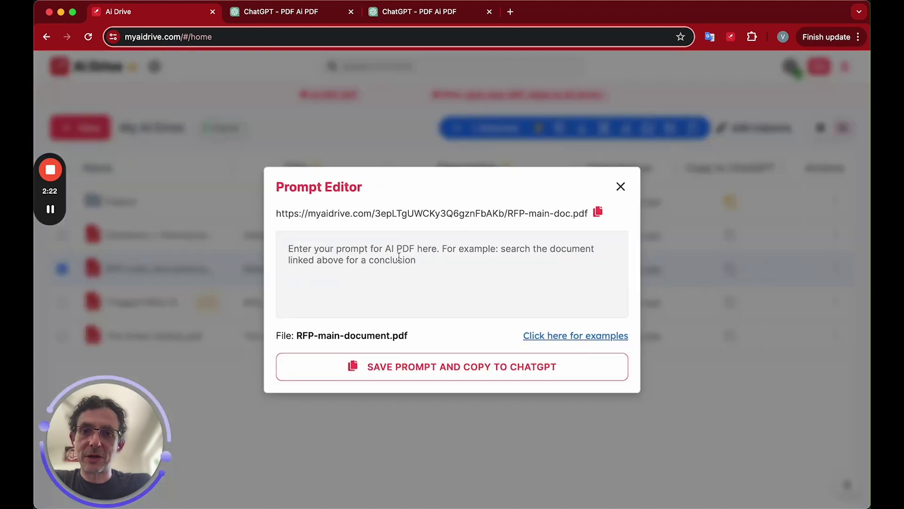
left_click(356, 250)
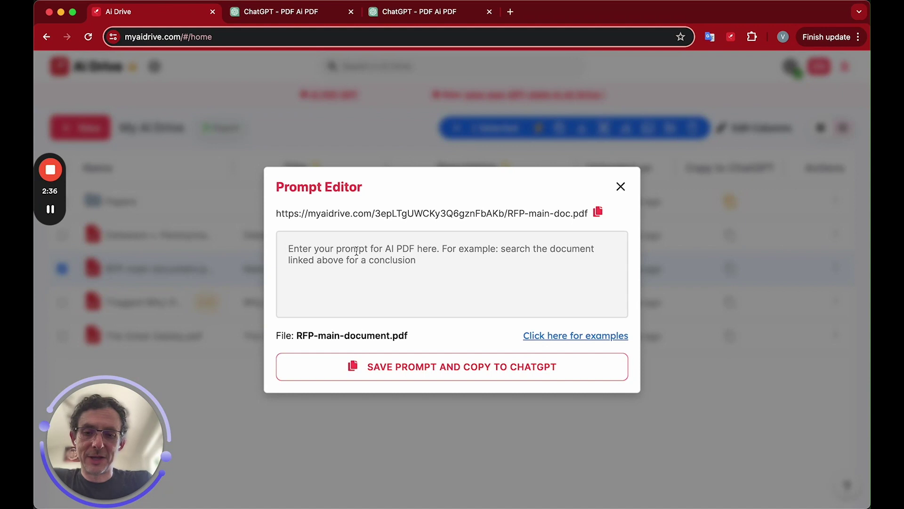
type("Extract the ke")
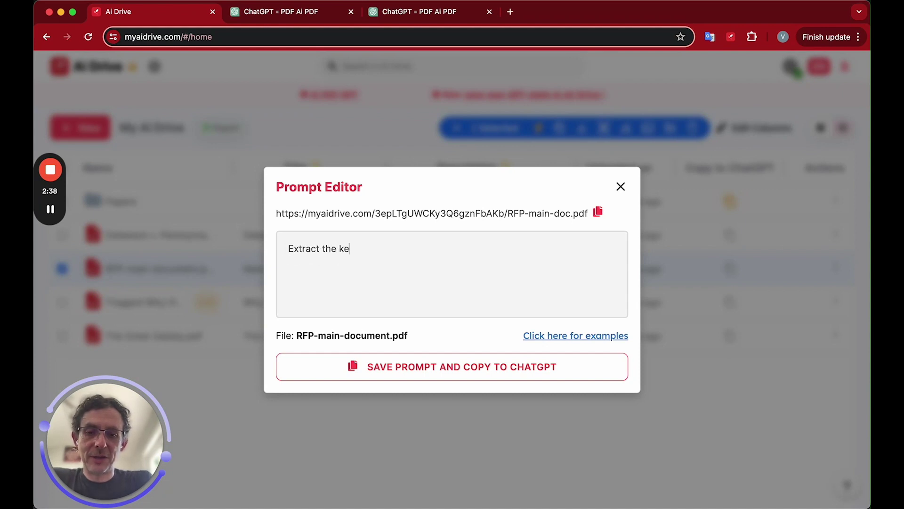
type("y information for")
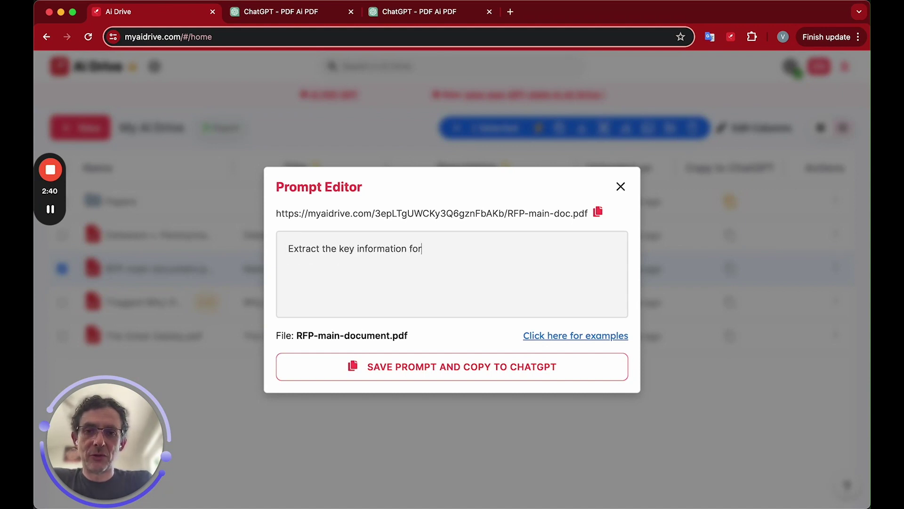
type(" this z")
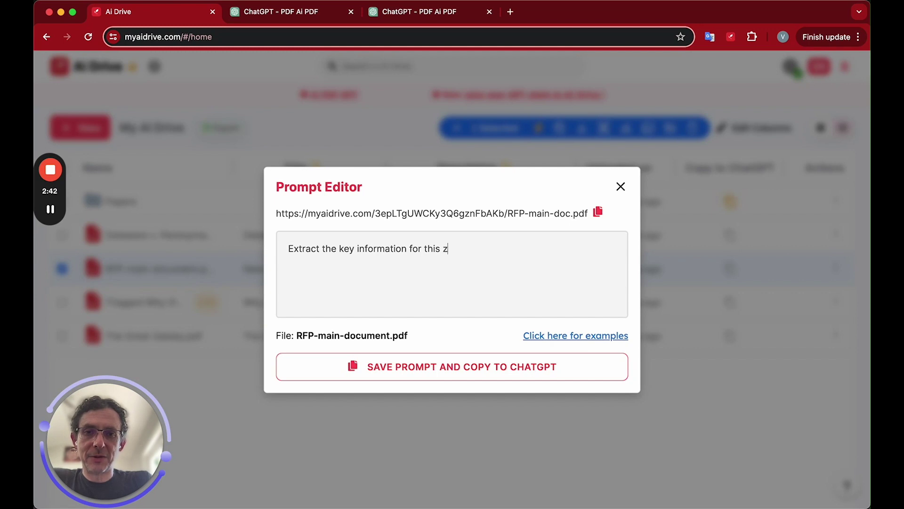
key("BackSpace")
type("RFO")
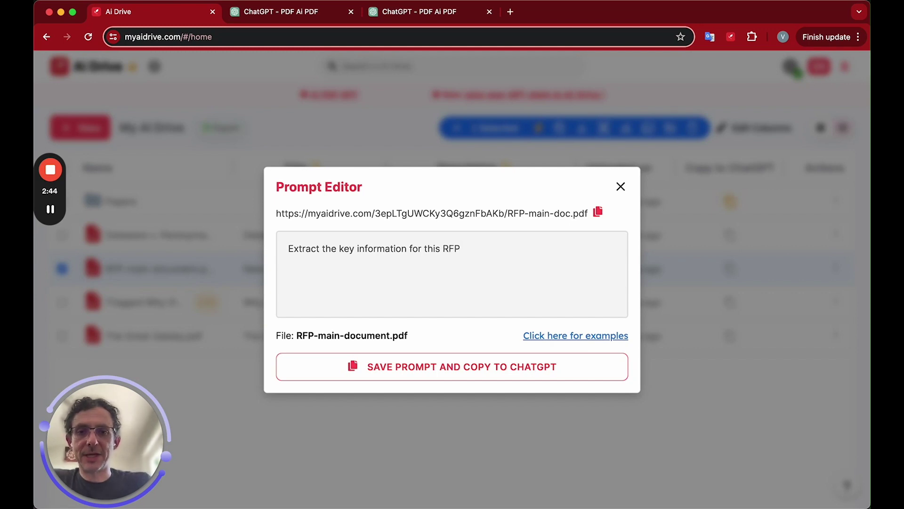
left_click(429, 366)
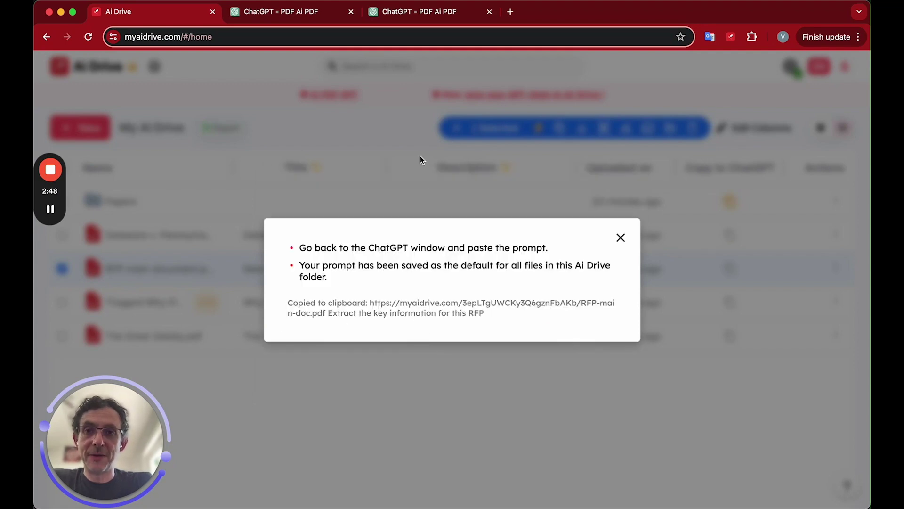
Switch to ChatGPT, send the copied RFP prompt in a new PDF Ai PDF chat, and stop the response partway
left_click(312, 18)
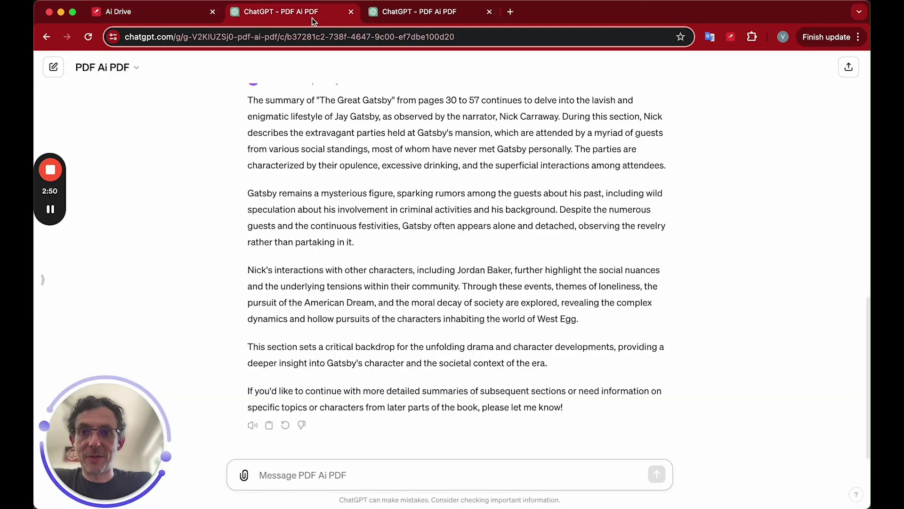
left_click(132, 75)
left_click(108, 100)
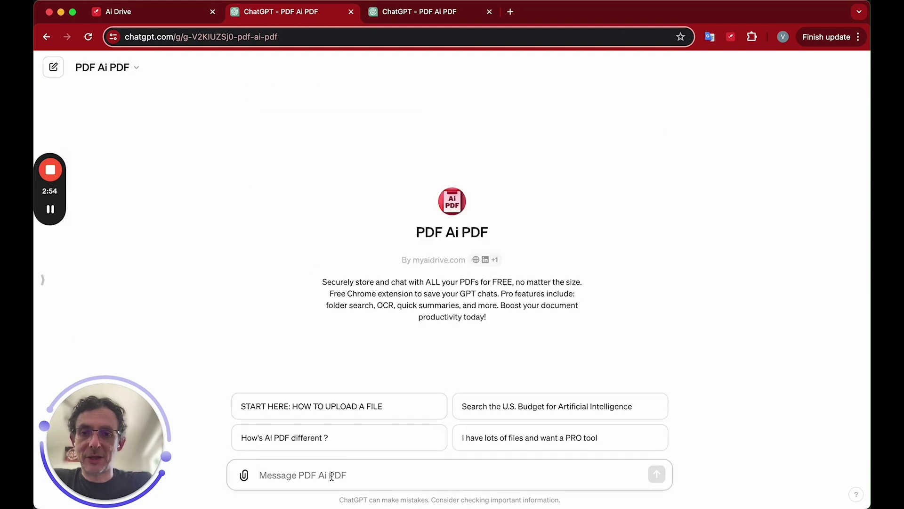
key("super+v")
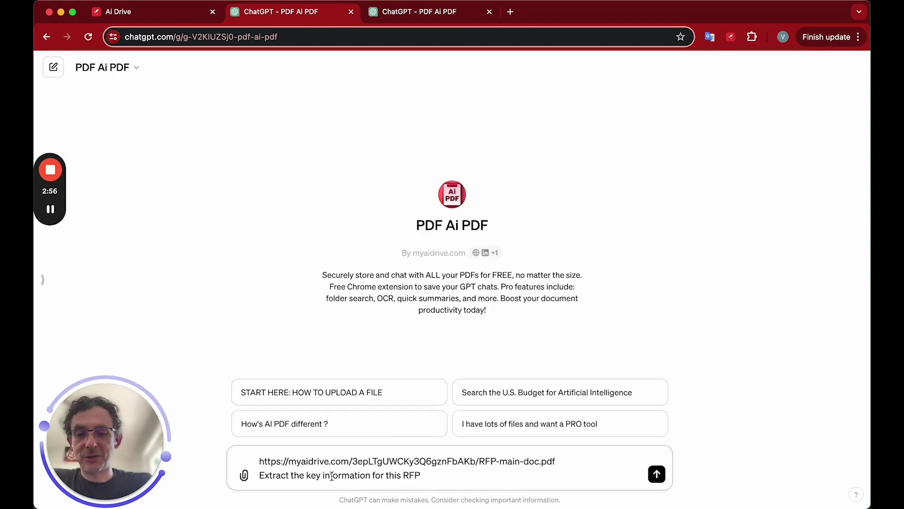
key("Return")
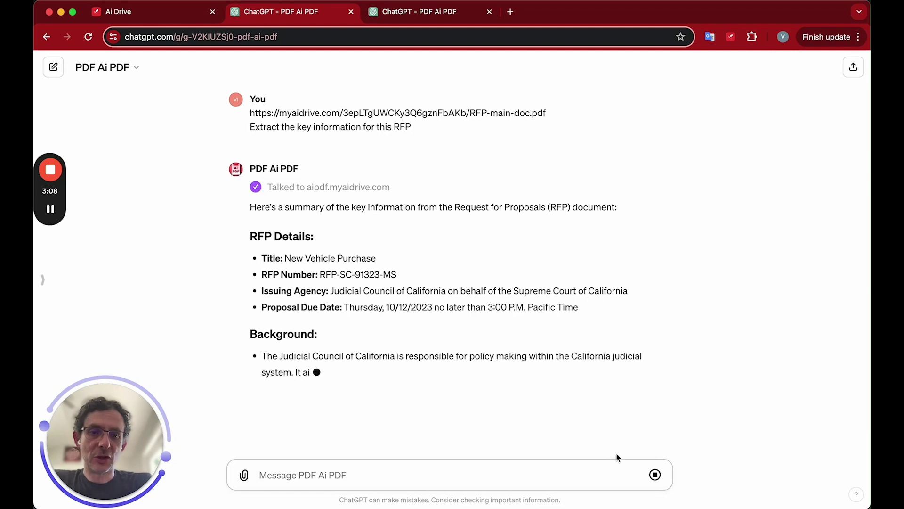
left_click(655, 476)
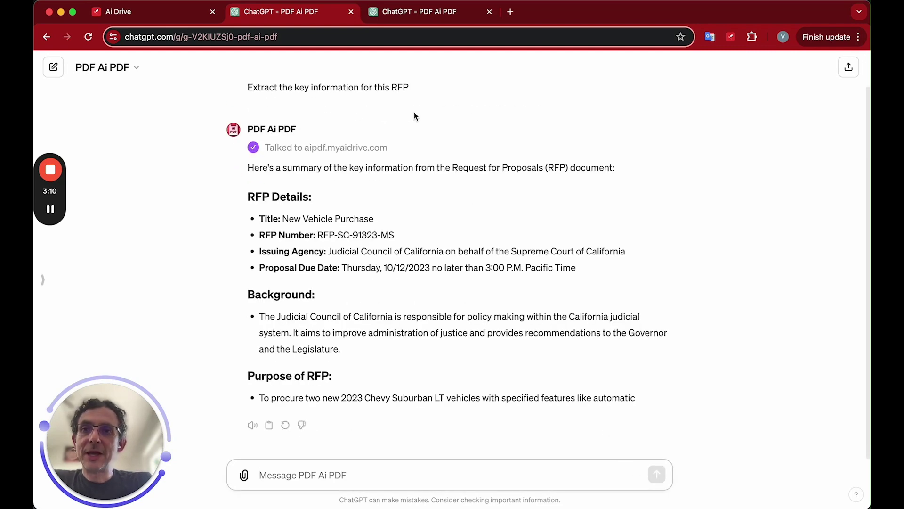
Return to Ai Drive, dismiss the copied-prompt notice, and add the "Why Life is Worth Living" PDF to the selection
left_click(173, 12)
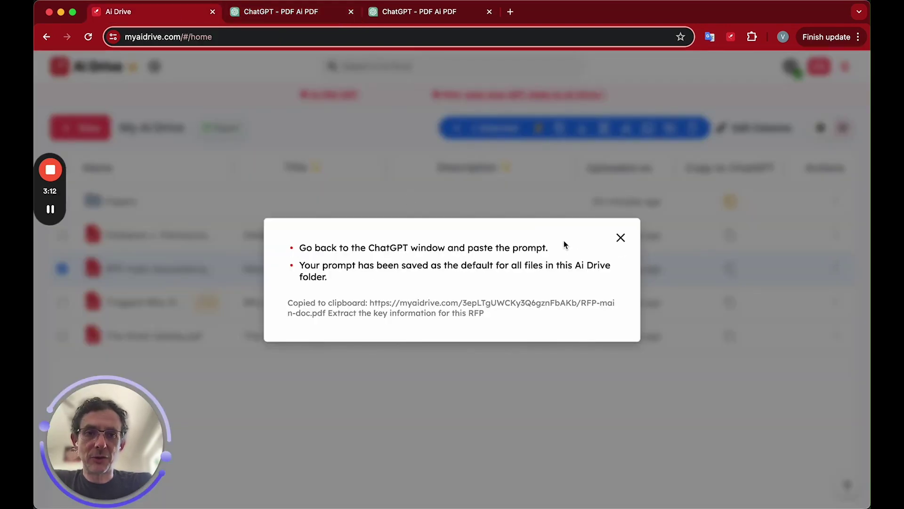
left_click(621, 238)
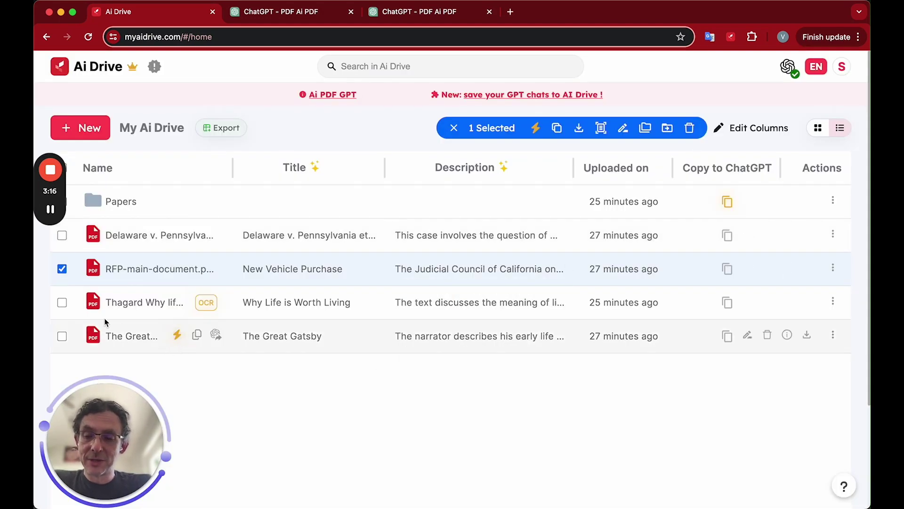
left_click(62, 304)
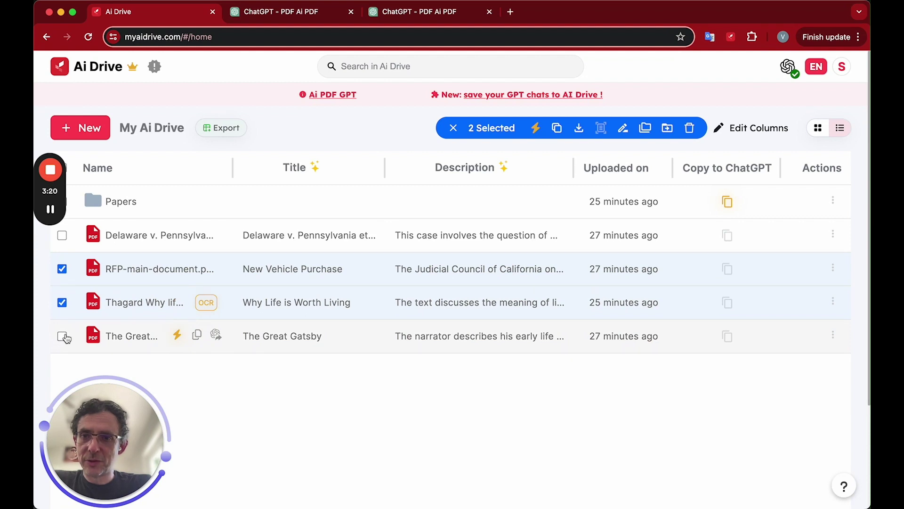
Open the Papers folder and select the five files from 75217.pdf through 73824.pdf
left_click(116, 202)
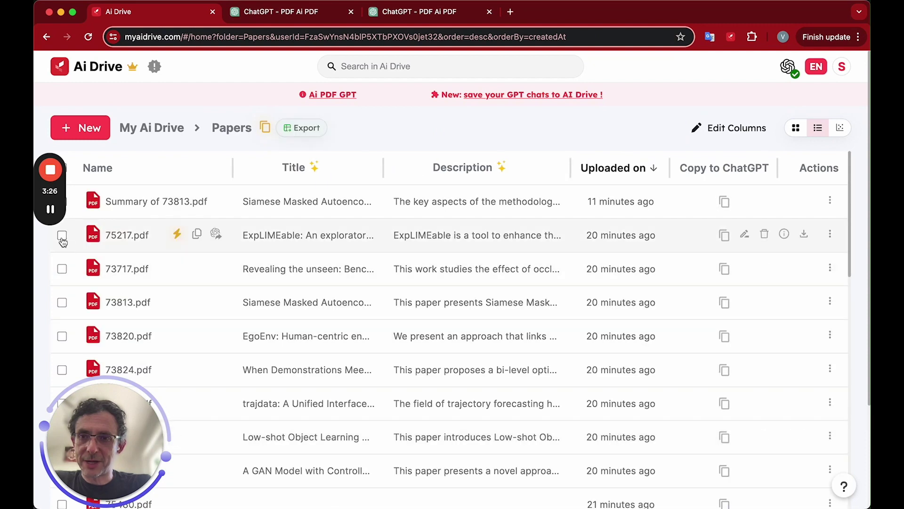
left_click(62, 235)
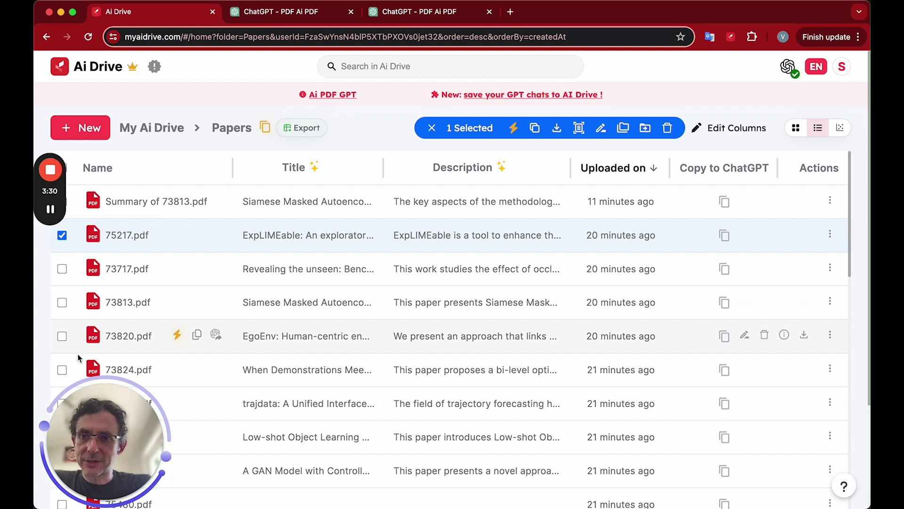
left_click(62, 369, "shift")
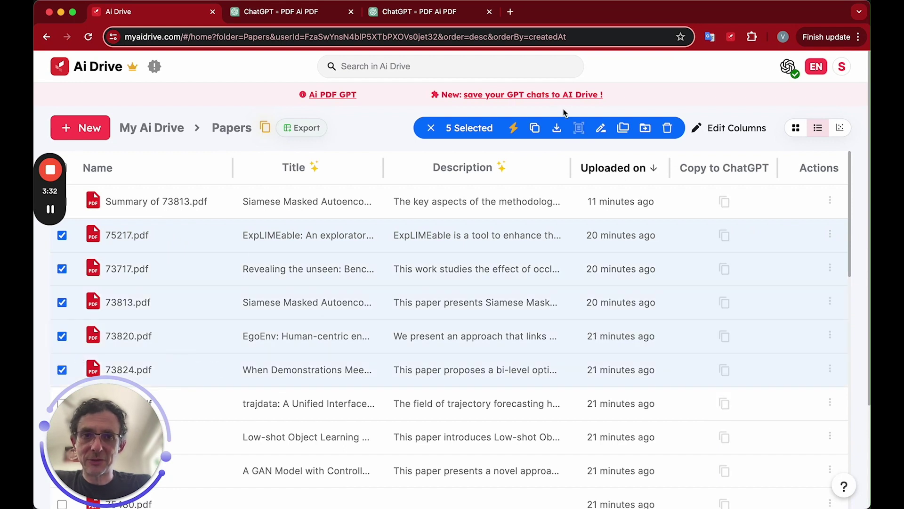
View the ChatGPT prompt editor for the five selected files, and close it without entering a prompt
left_click(534, 128)
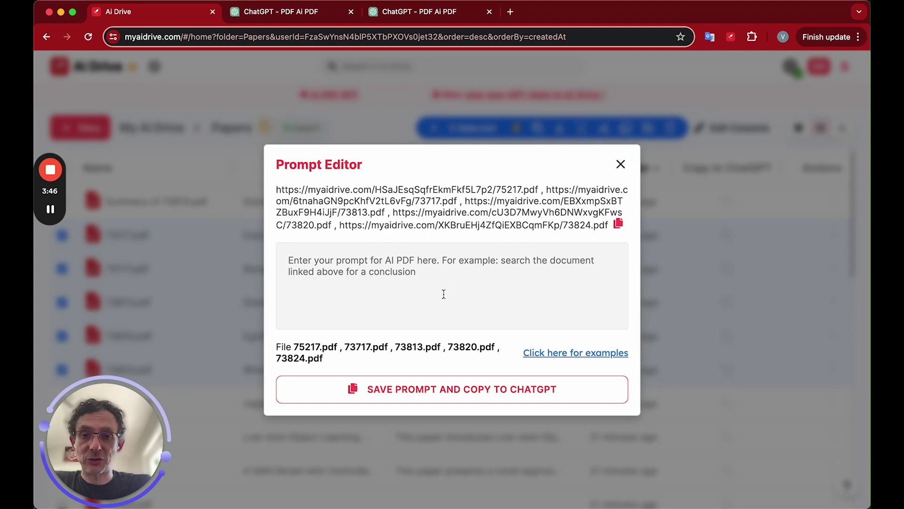
left_click(620, 165)
left_click_drag(102, 400, 663, 389)
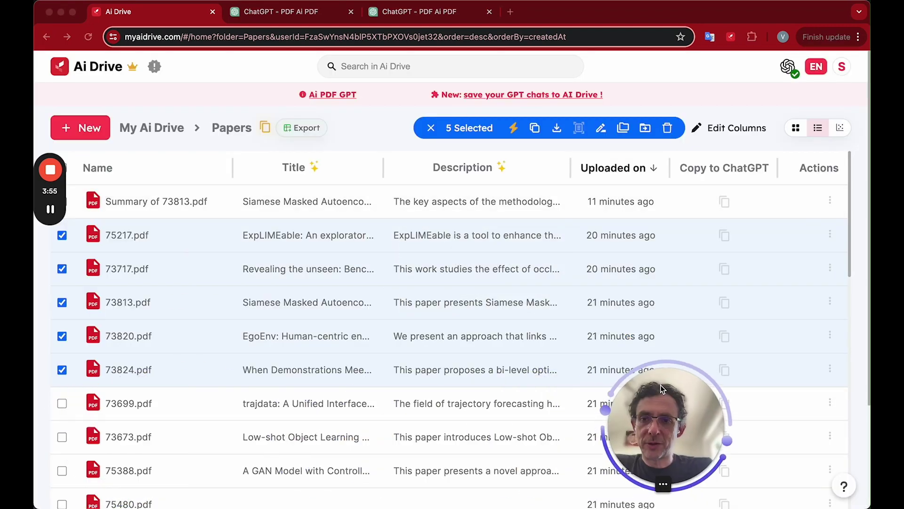
Add 73699.pdf, 73673.pdf and 75388.pdf to the selected files
left_click(69, 408)
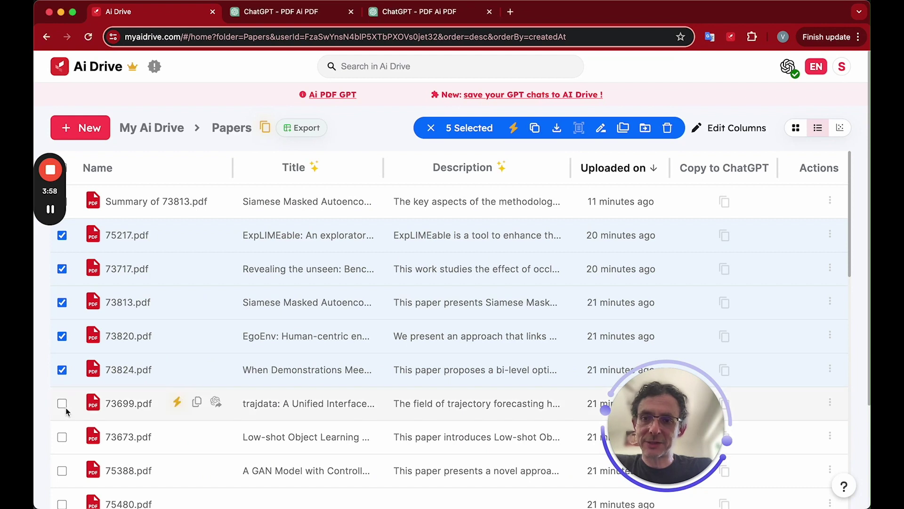
left_click(62, 404)
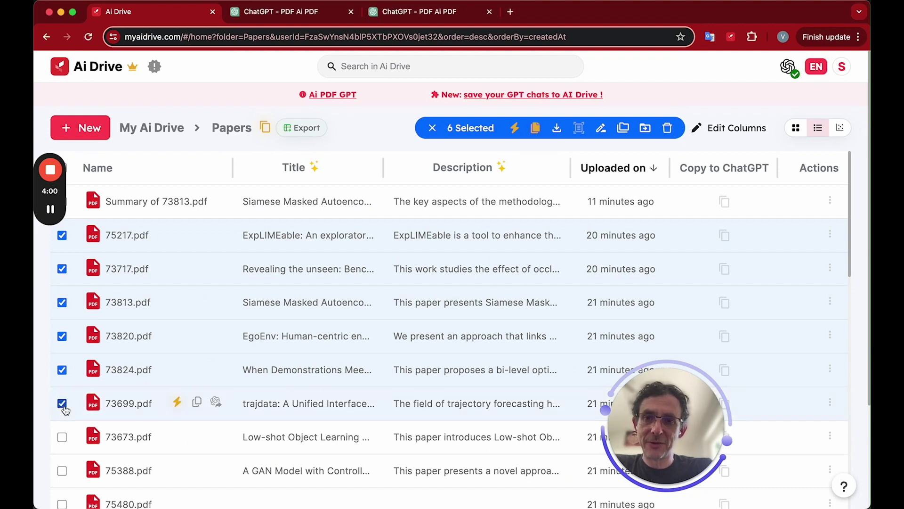
left_click(63, 437)
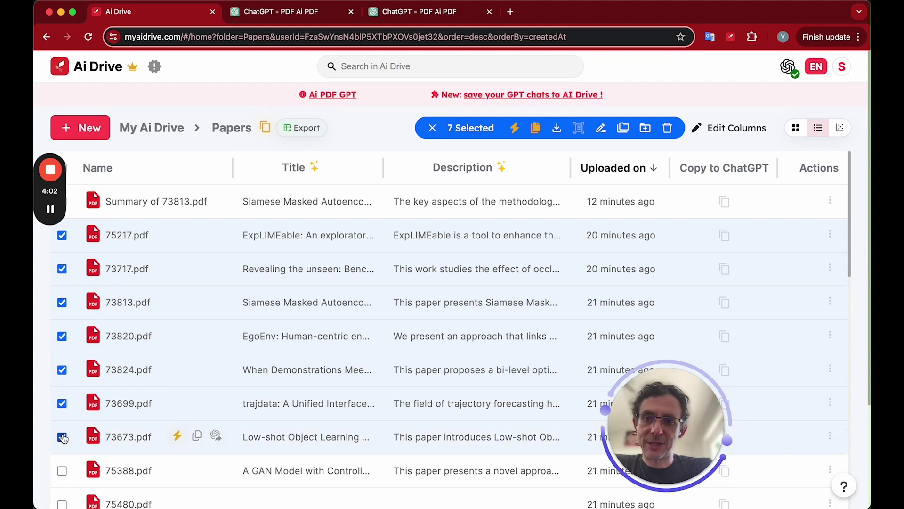
left_click(62, 470)
scroll(62, 472, "down", 3)
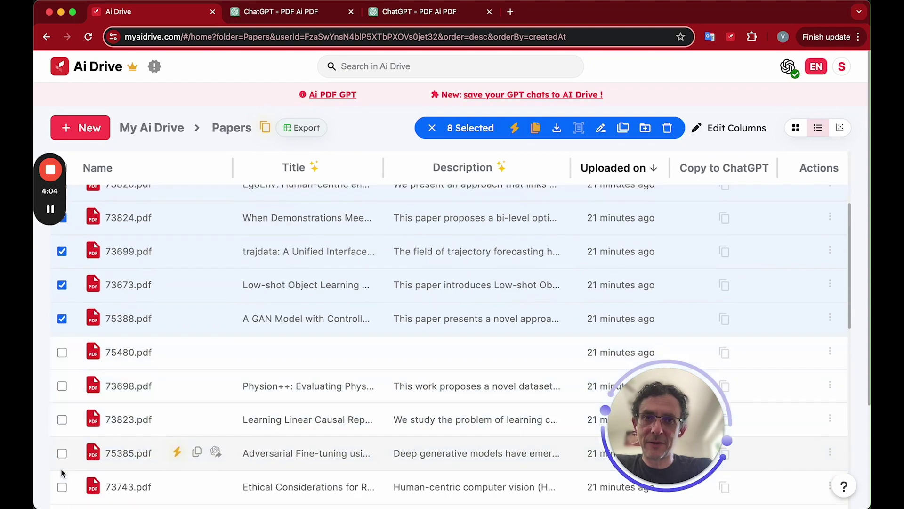
scroll(57, 448, "down", 2)
scroll(63, 374, "up", 2)
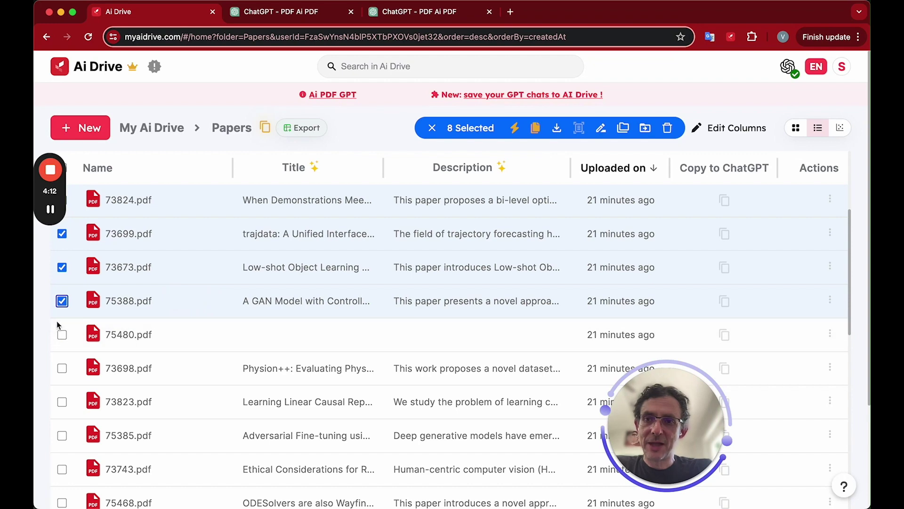
Try to copy the eight selected files for ChatGPT, read the Folder Search guidance, and close it
left_click(537, 128)
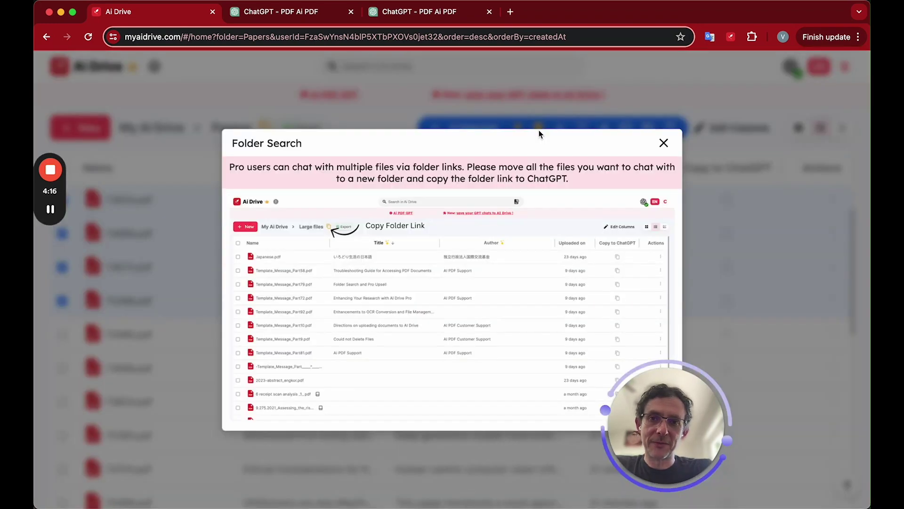
left_click(665, 145)
scroll(136, 316, "up", 3)
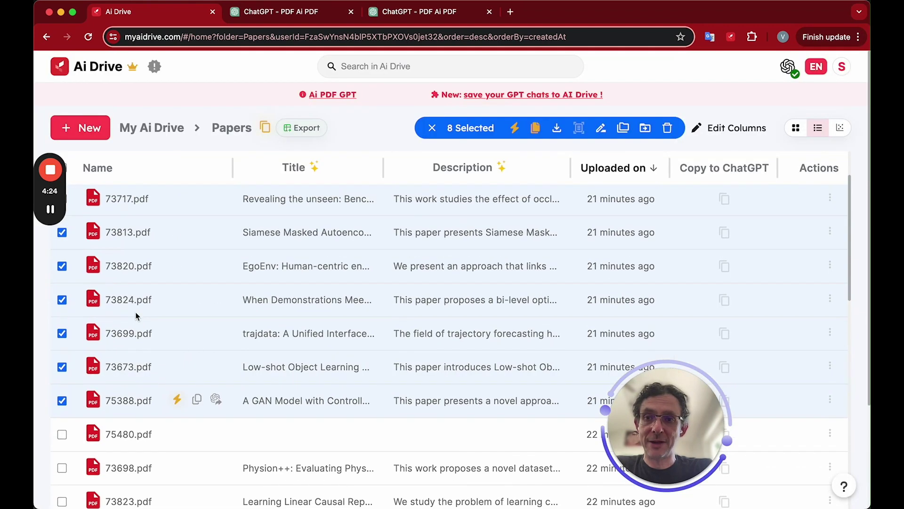
scroll(136, 315, "up", 2)
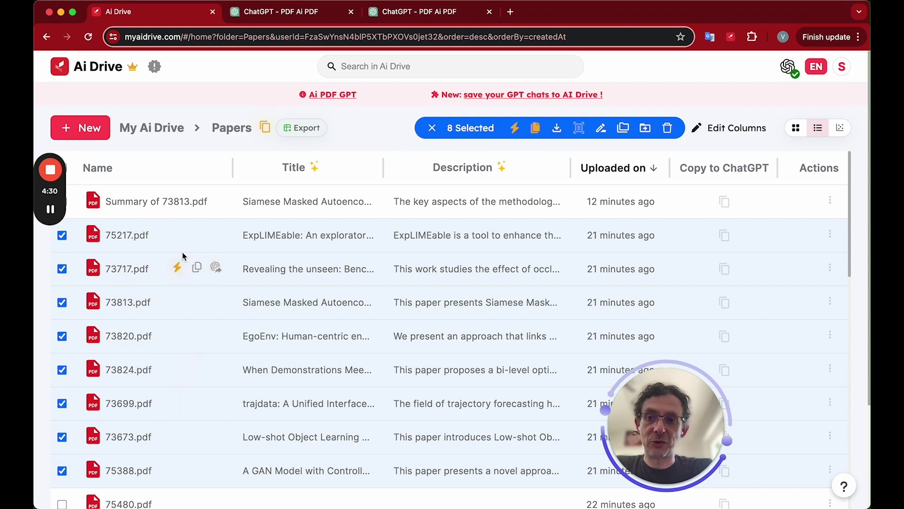
Save the prompt "Provide a table with files that talk about reinforcement learning, provide links to the source" for the Papers folder and copy it for ChatGPT
left_click(264, 128)
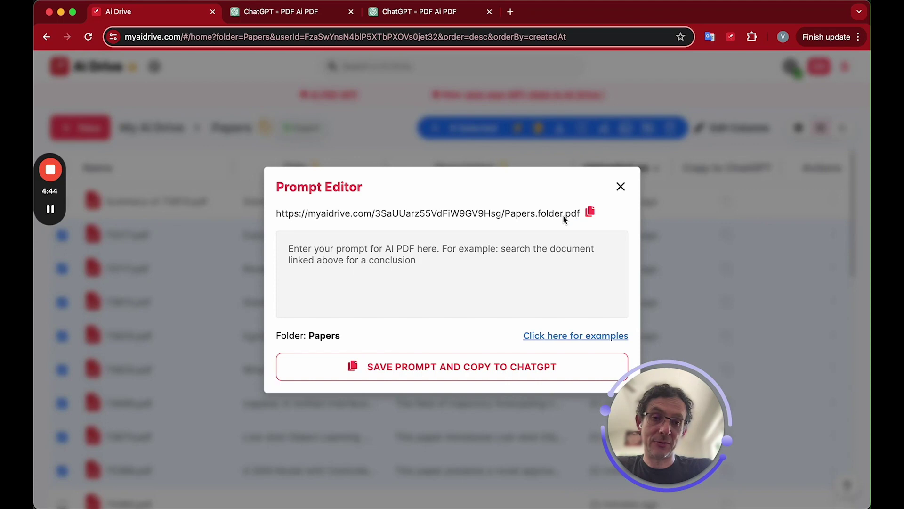
left_click(473, 264)
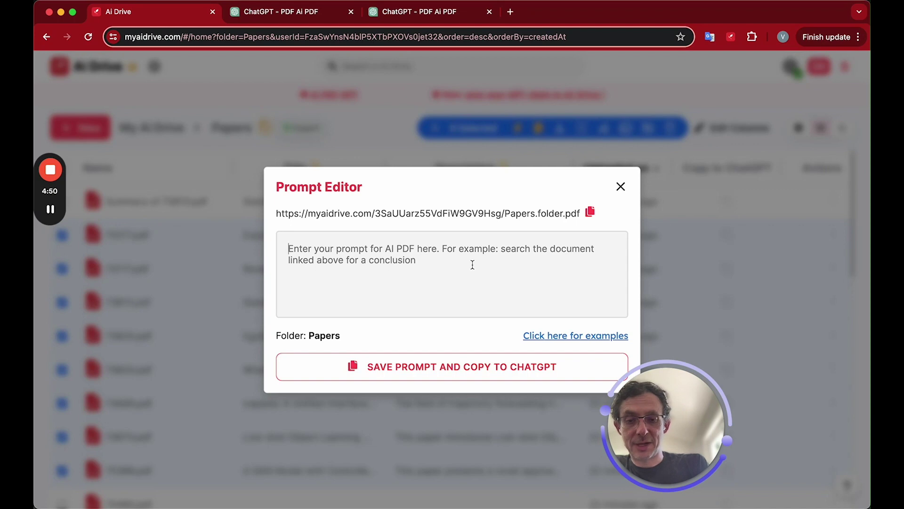
type("Provide a table with all files that")
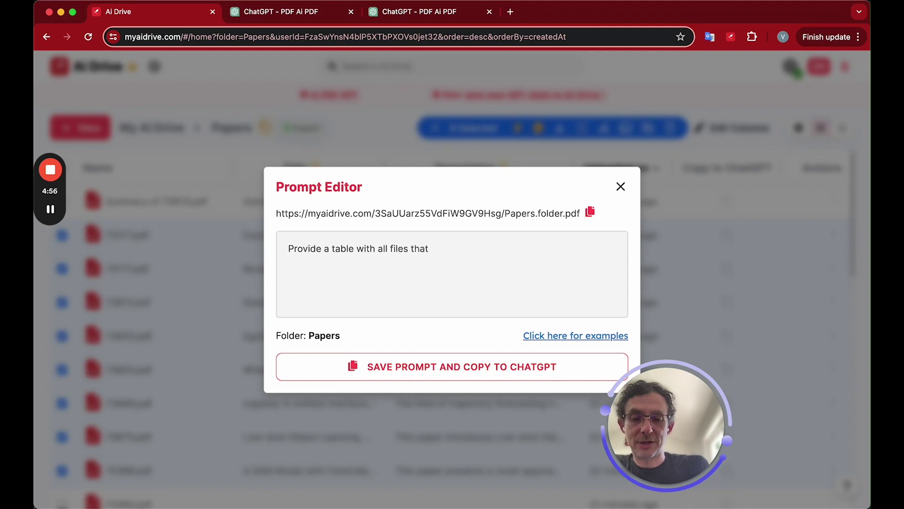
key("BackSpace")
key("BackSpace")
key("BackSpace")
key("BackSpace")
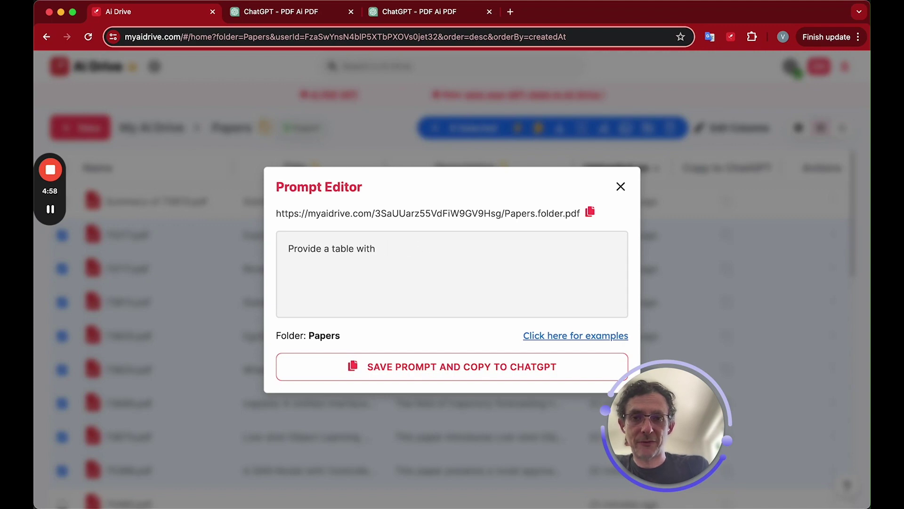
type("taklk a")
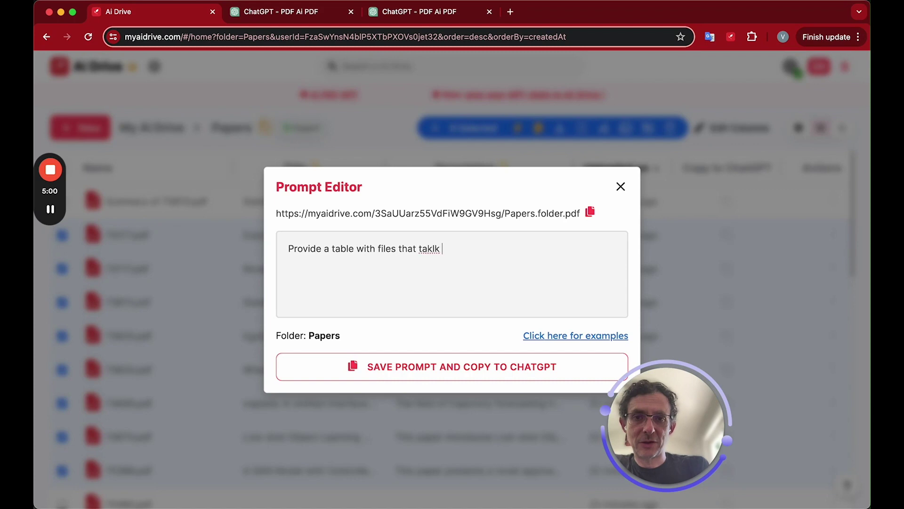
key("BackSpace")
key("BackSpace")
type("l")
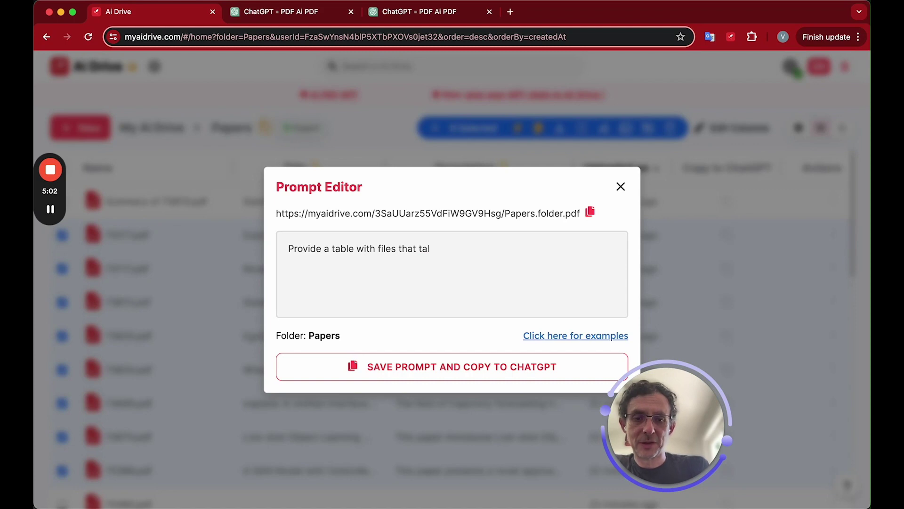
type("k aboiut ")
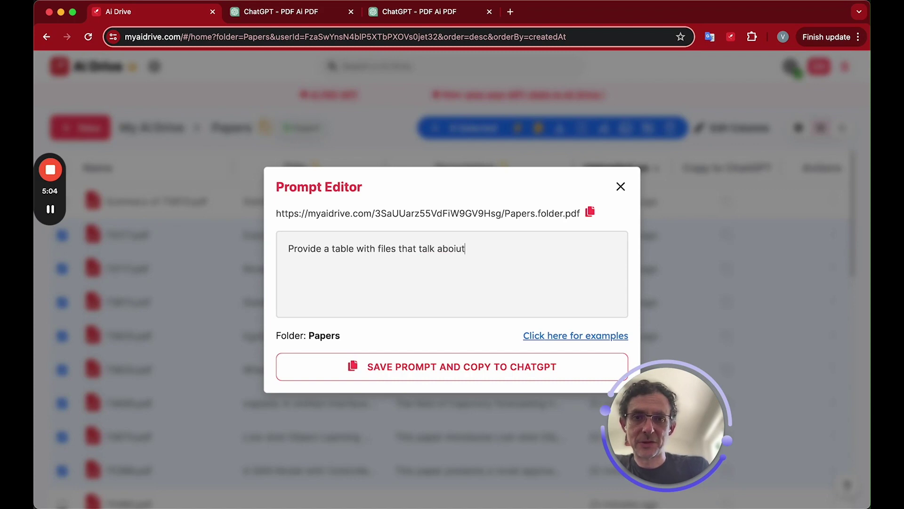
key("BackSpace")
key("BackSpace")
key("BackSpace")
key("BackSpace")
type("ut rein")
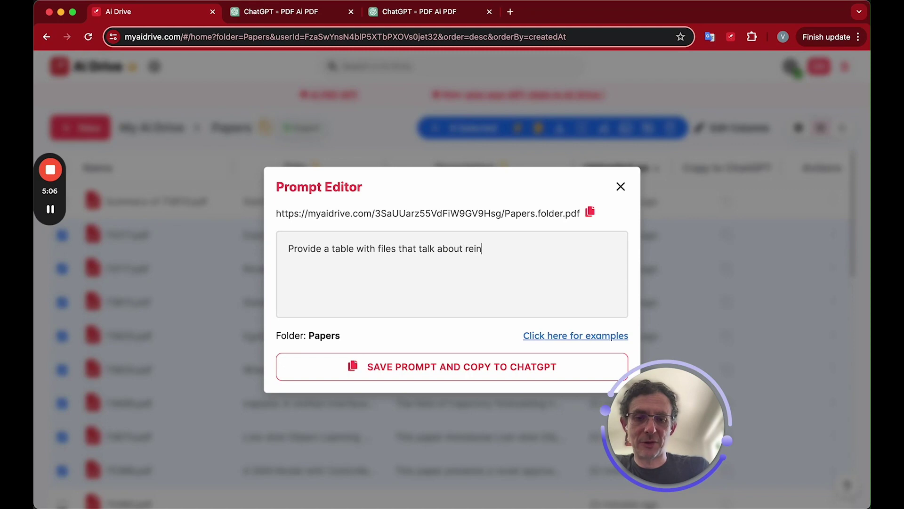
type("forcement learning,")
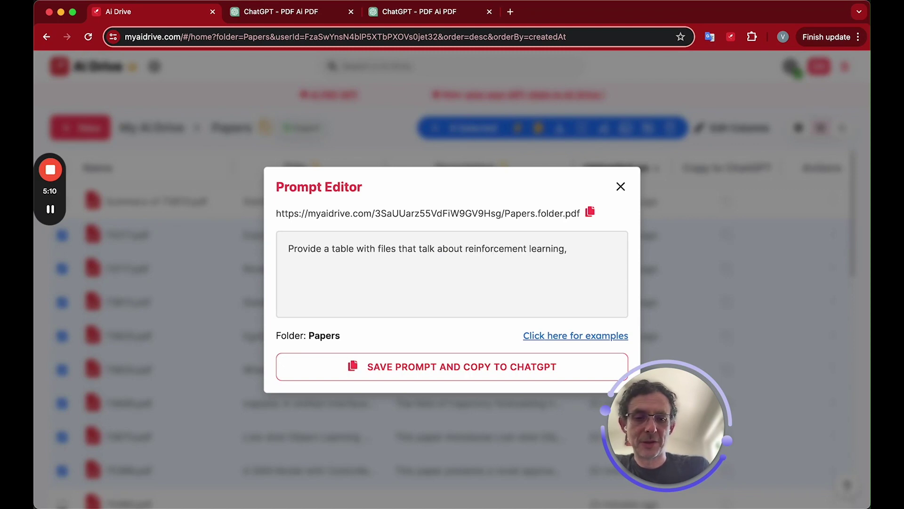
type(" pr")
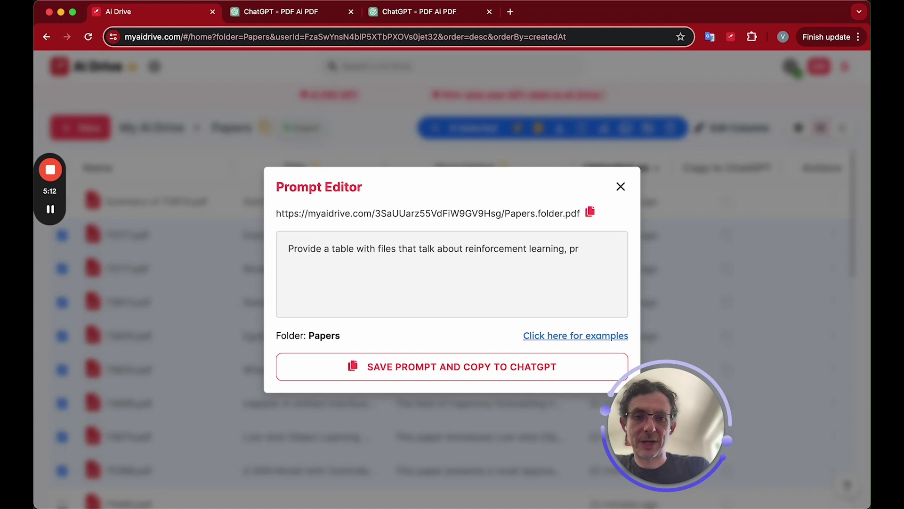
type("ovide links to ")
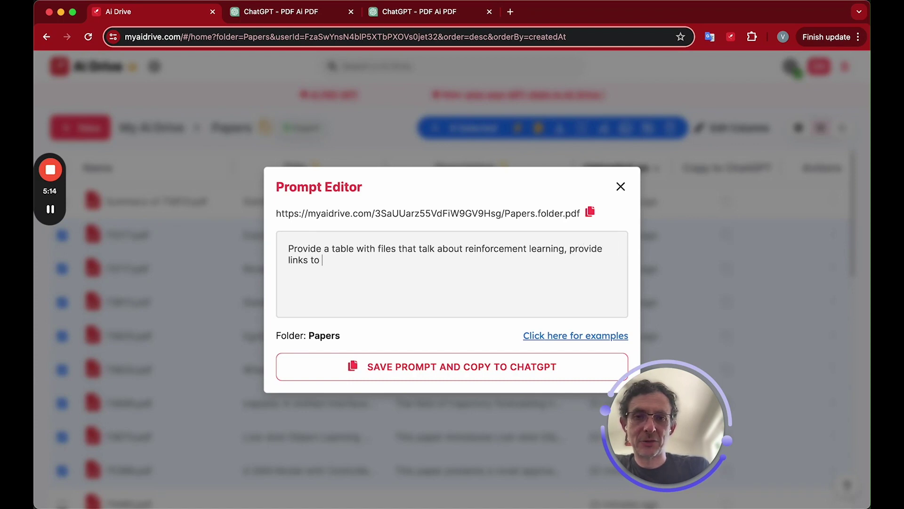
type("the source")
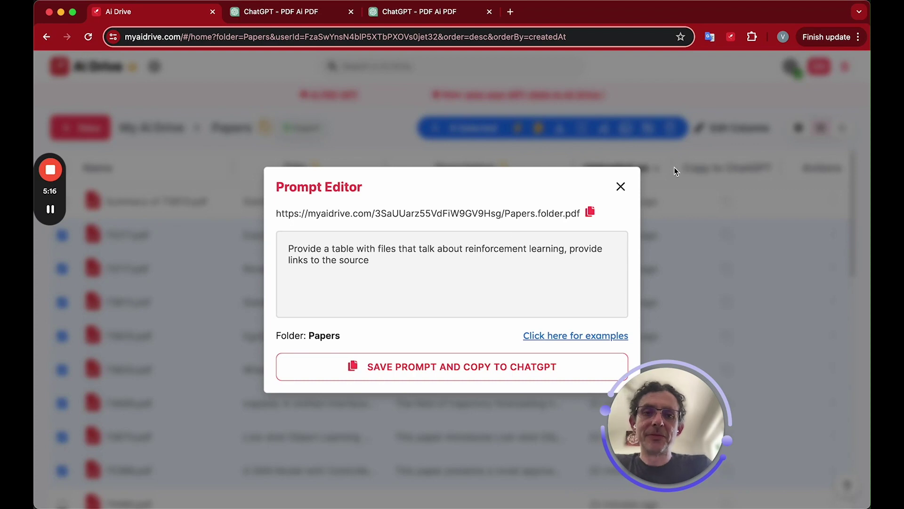
left_click(497, 362)
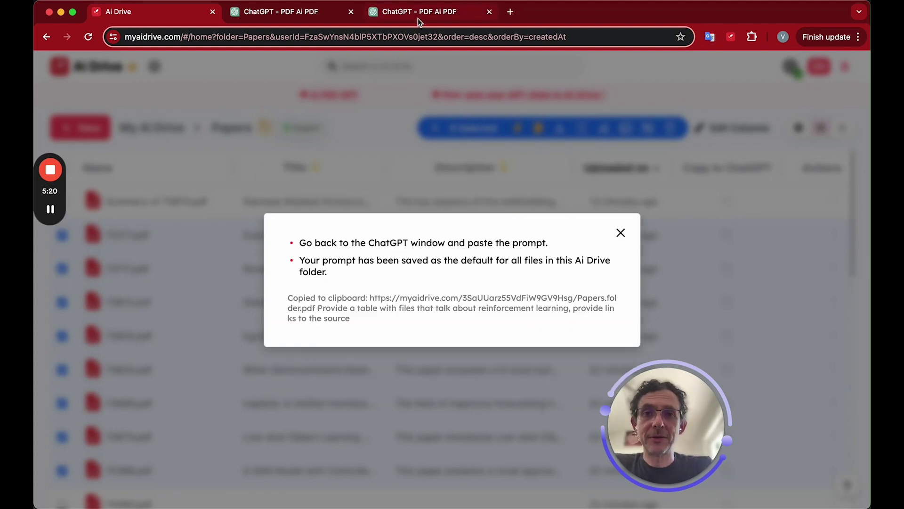
Switch to ChatGPT and start a new chat with the PDF Ai PDF GPT
left_click(311, 14)
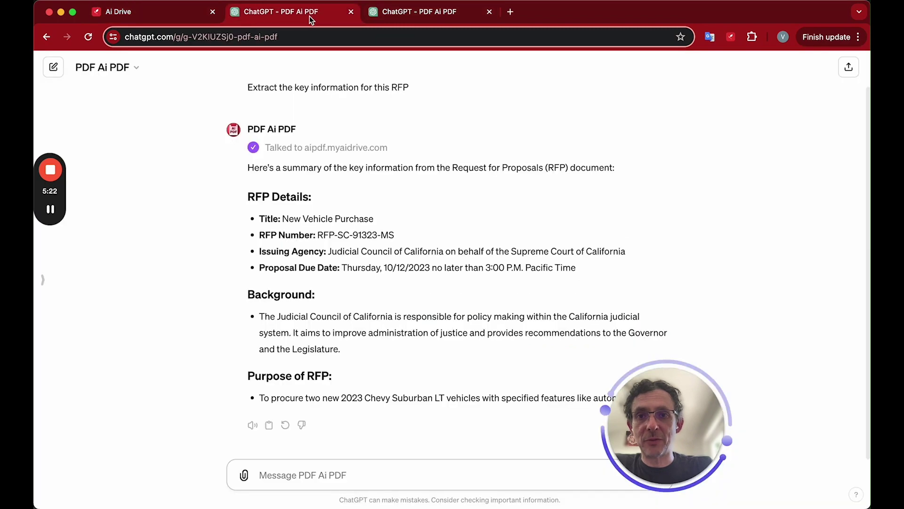
left_click(72, 68)
left_click(98, 103)
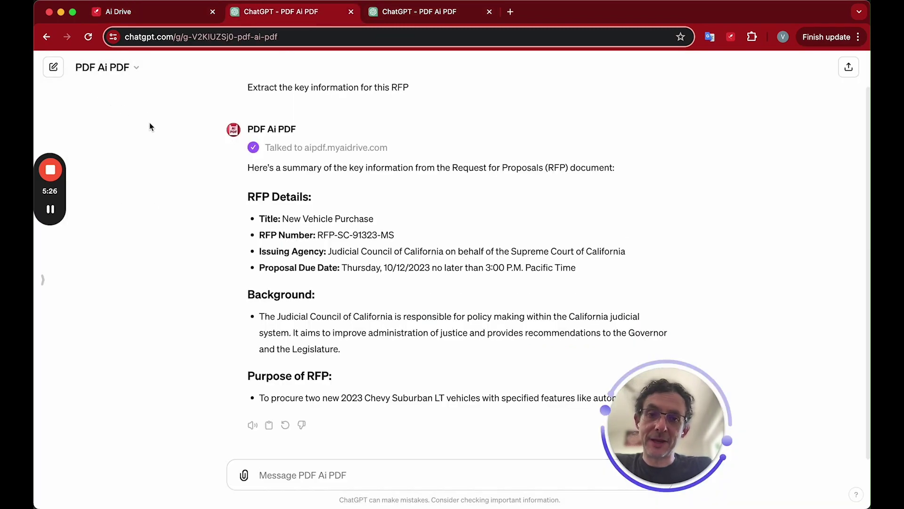
left_click(104, 69)
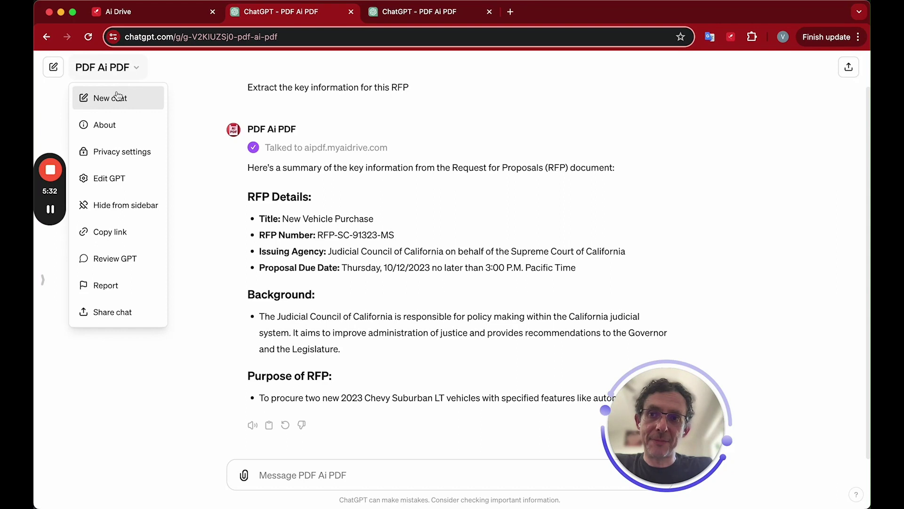
left_click(109, 77)
left_click(89, 36)
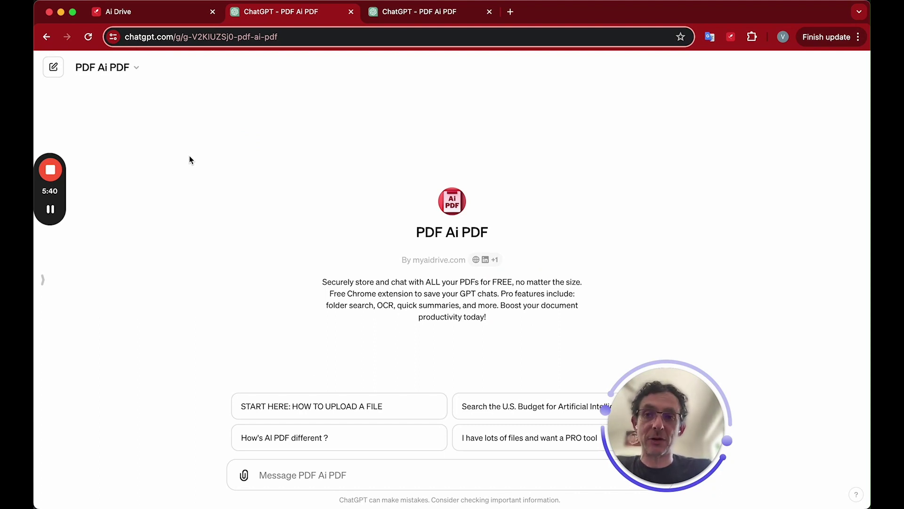
Paste the copied Papers folder link and reinforcement learning prompt into the new chat and send it
left_click(297, 469)
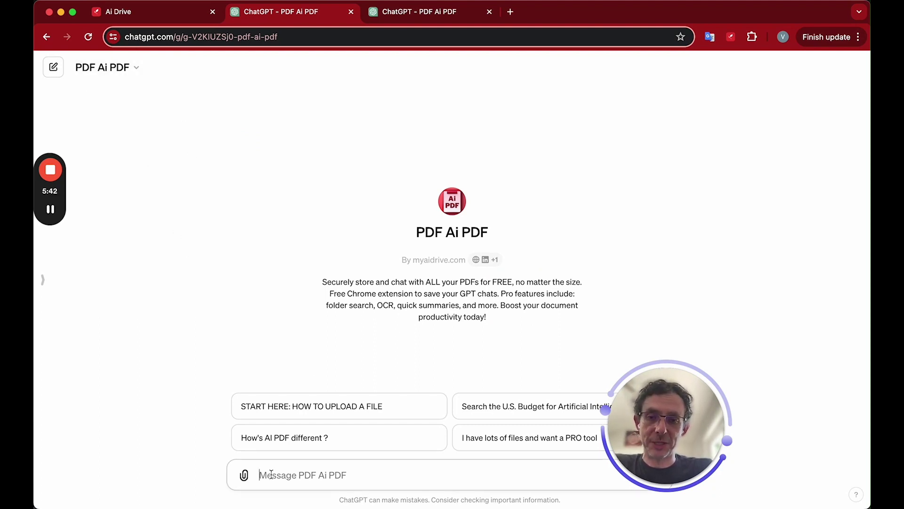
key("super+v")
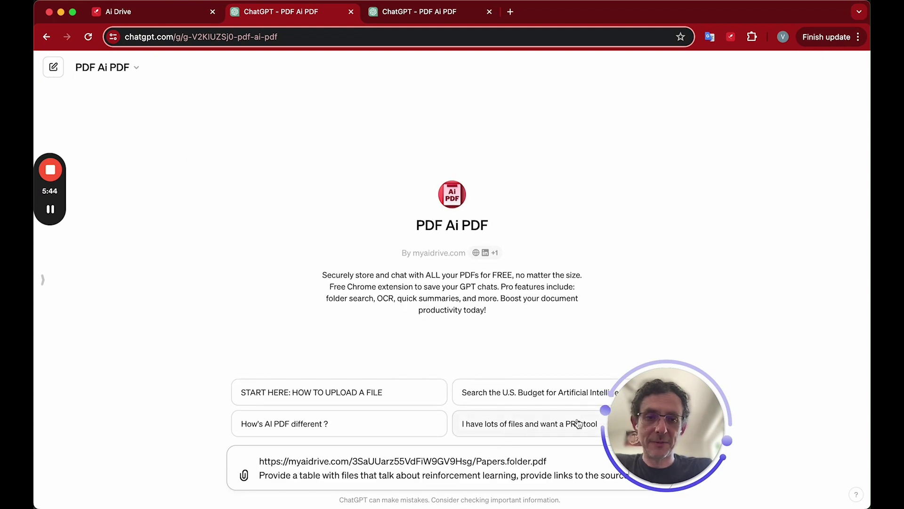
left_click(646, 370)
left_click_drag(645, 369, 697, 178)
left_click(657, 474)
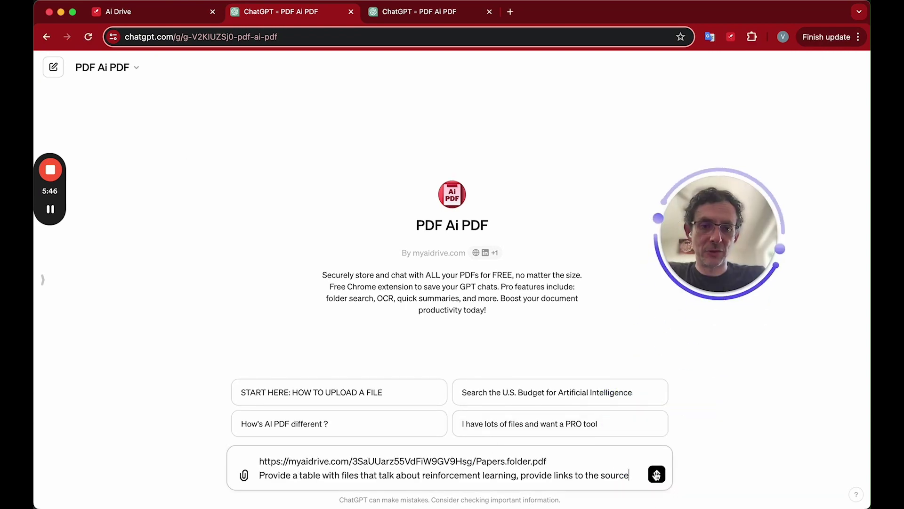
left_click(657, 475)
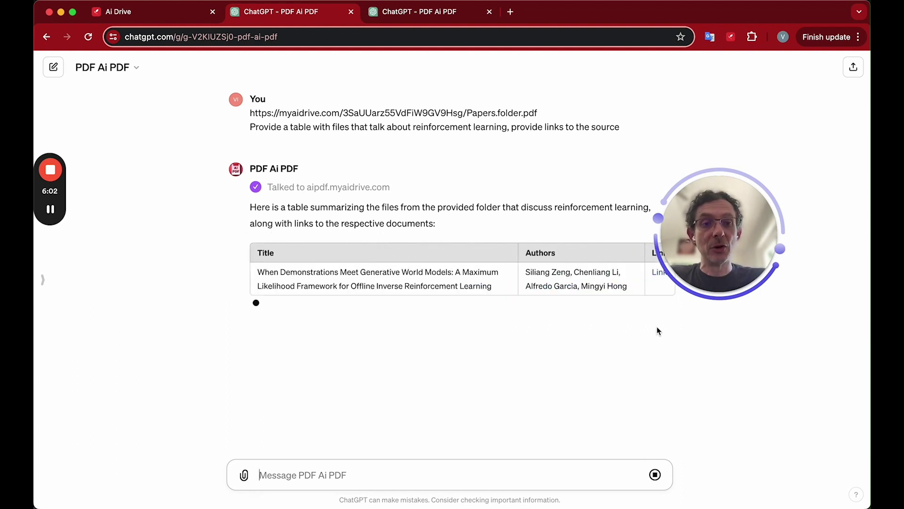
Open the source link for the paper "When Demonstrations Meet Generative World Models" in the reply's table
left_click_drag(743, 211, 761, 126)
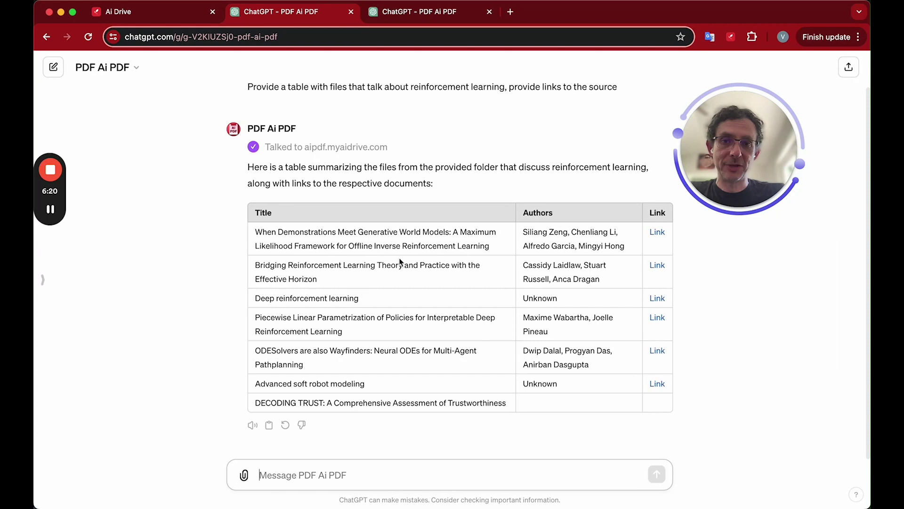
left_click(657, 232)
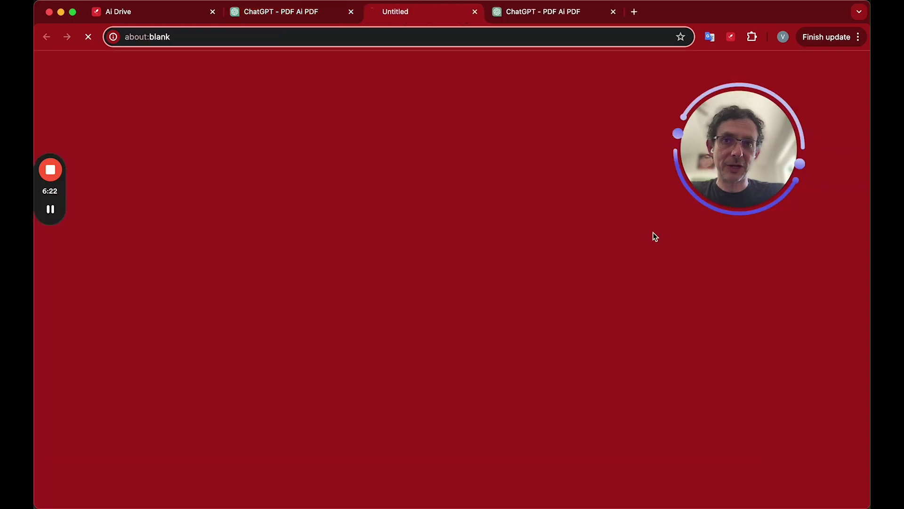